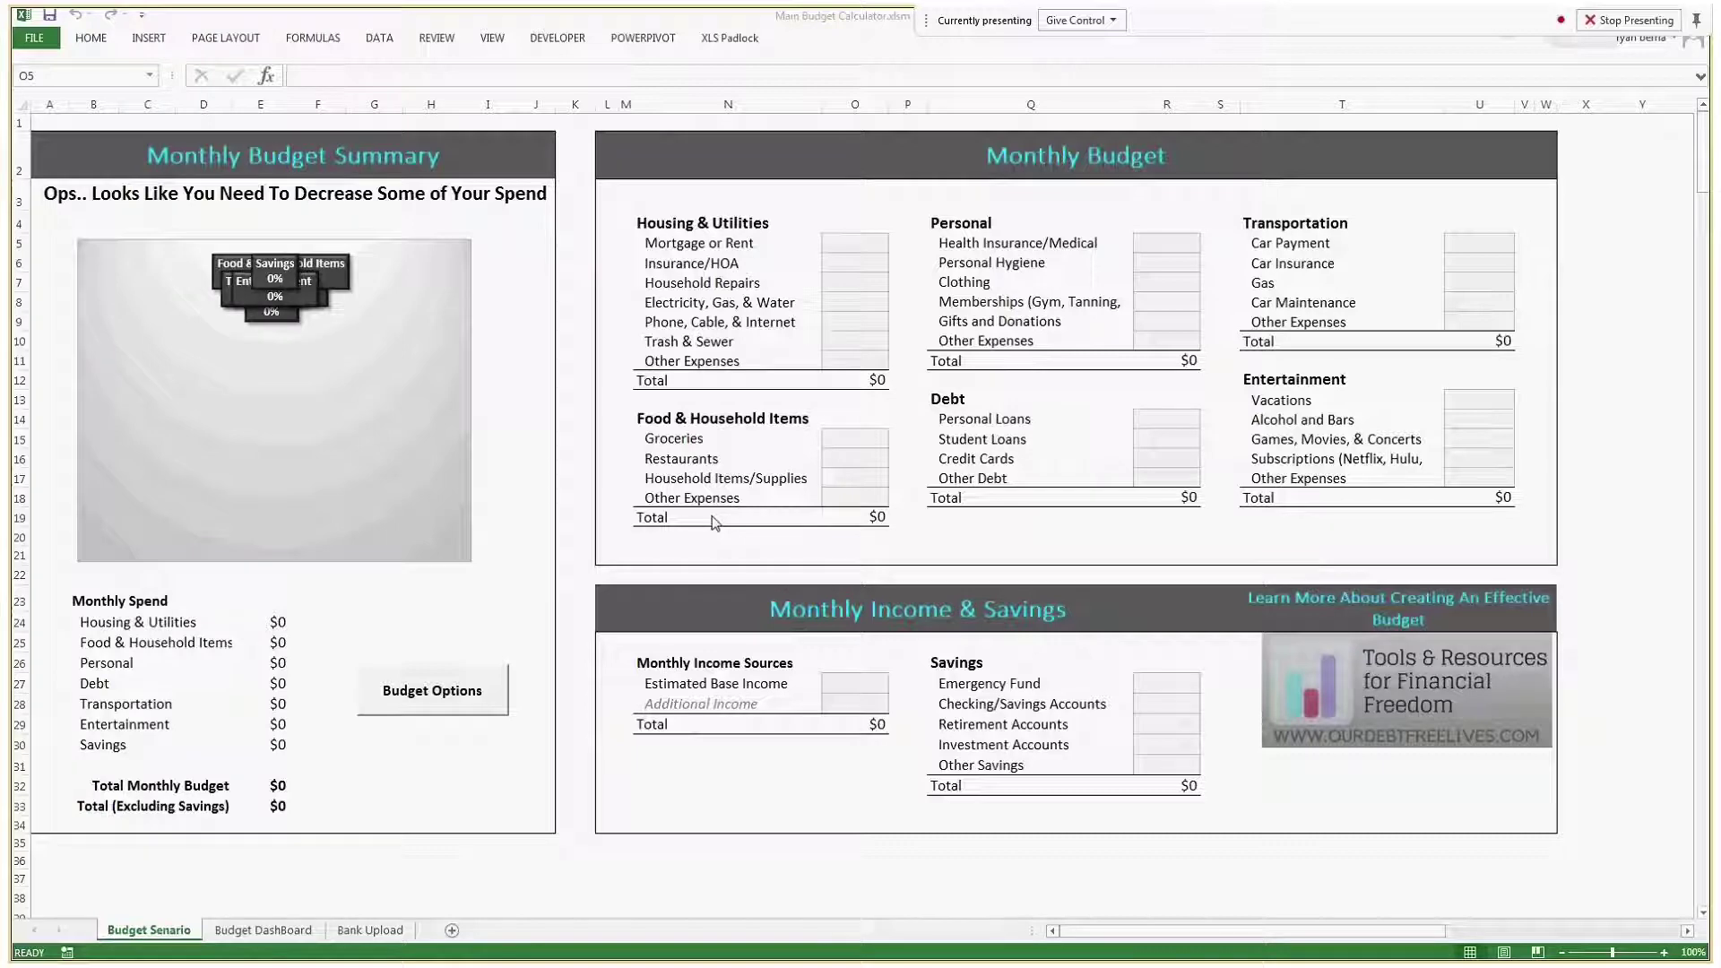
Set the monthly estimated base income to 6000 and the additional income to 100
click(859, 683)
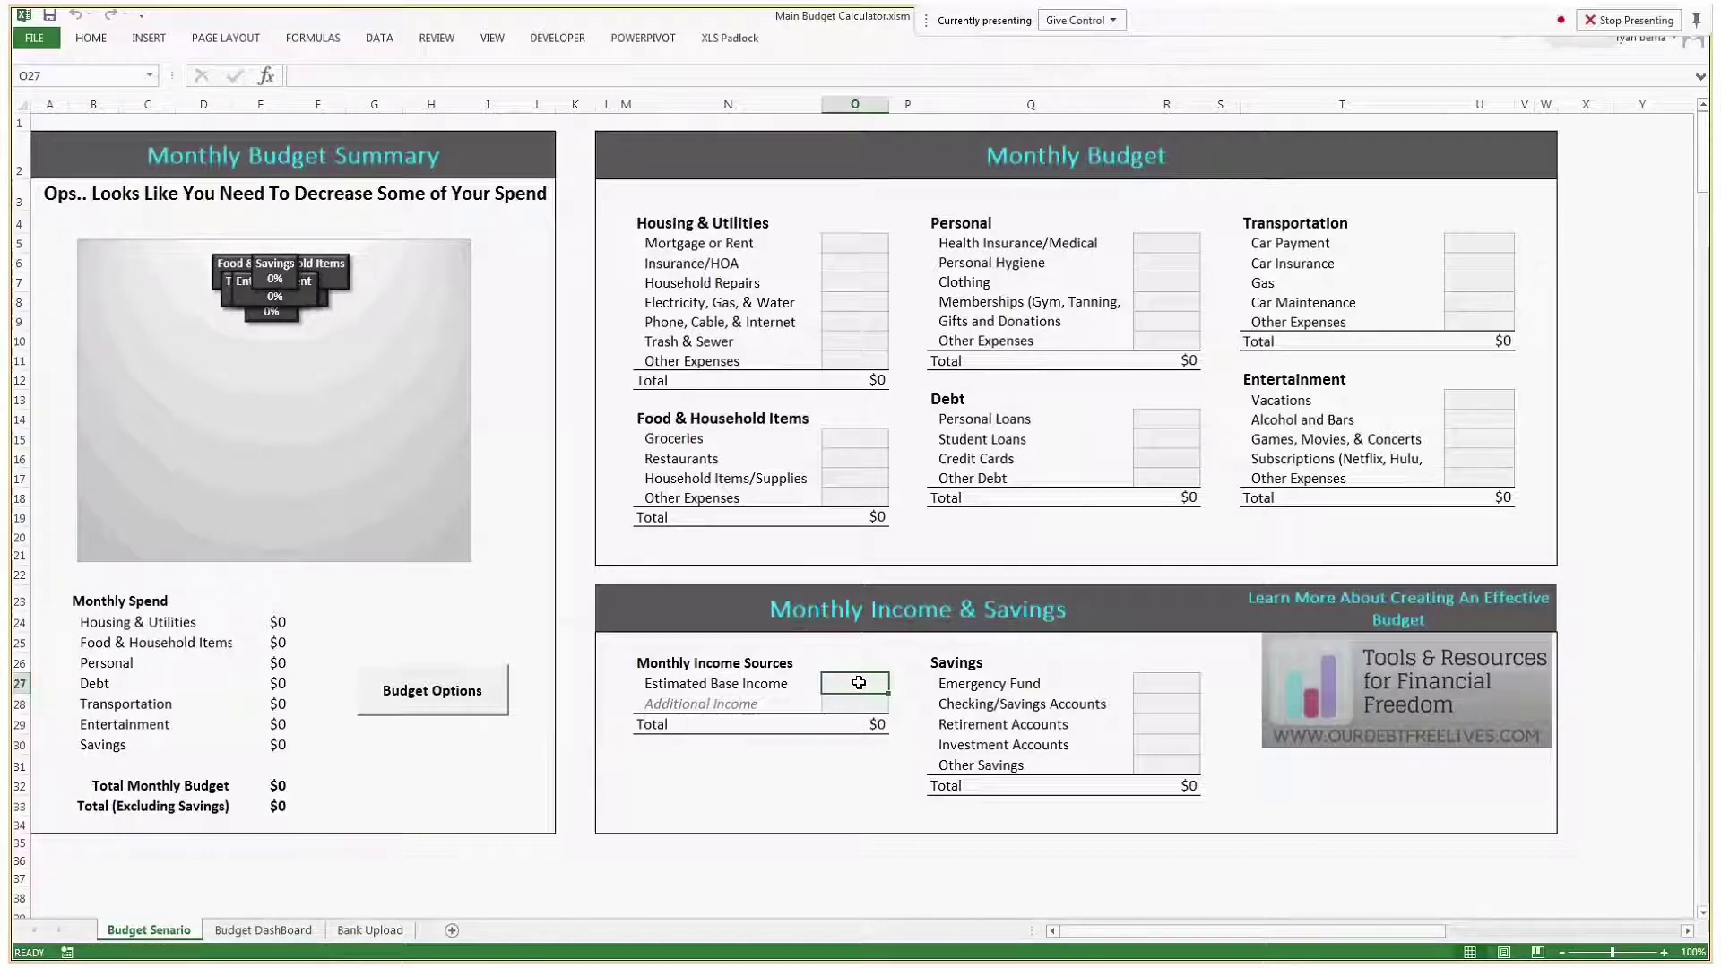
text(6000)
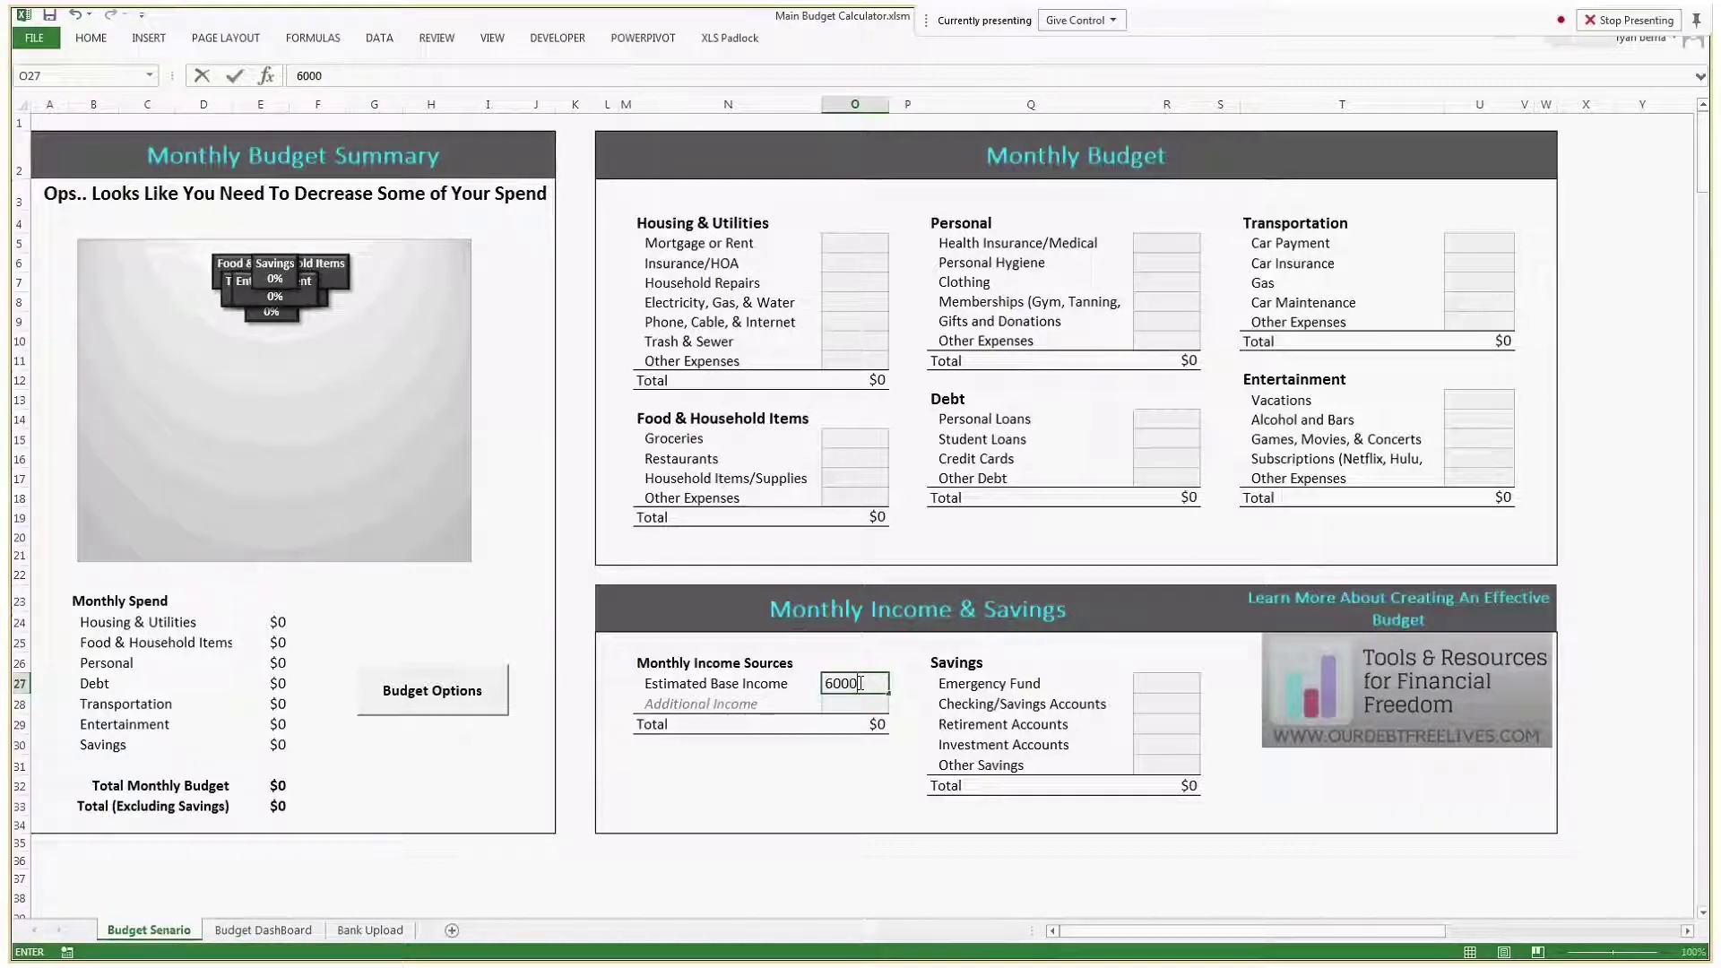
key(ctrl+Return)
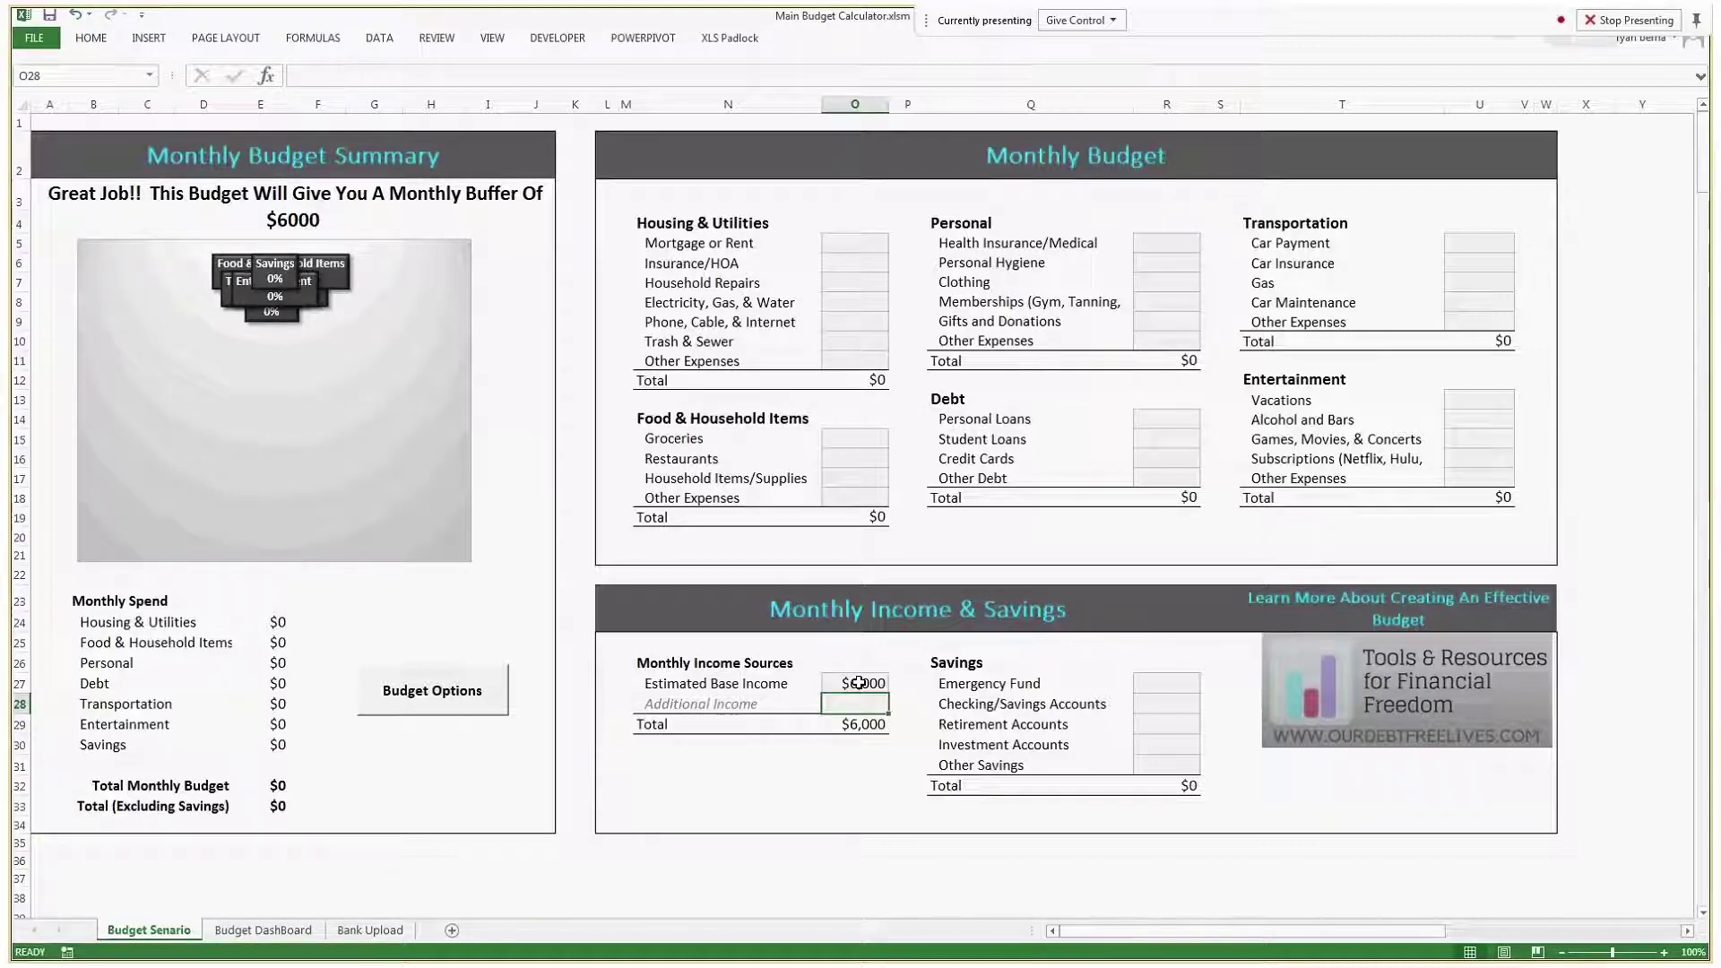
click(896, 667)
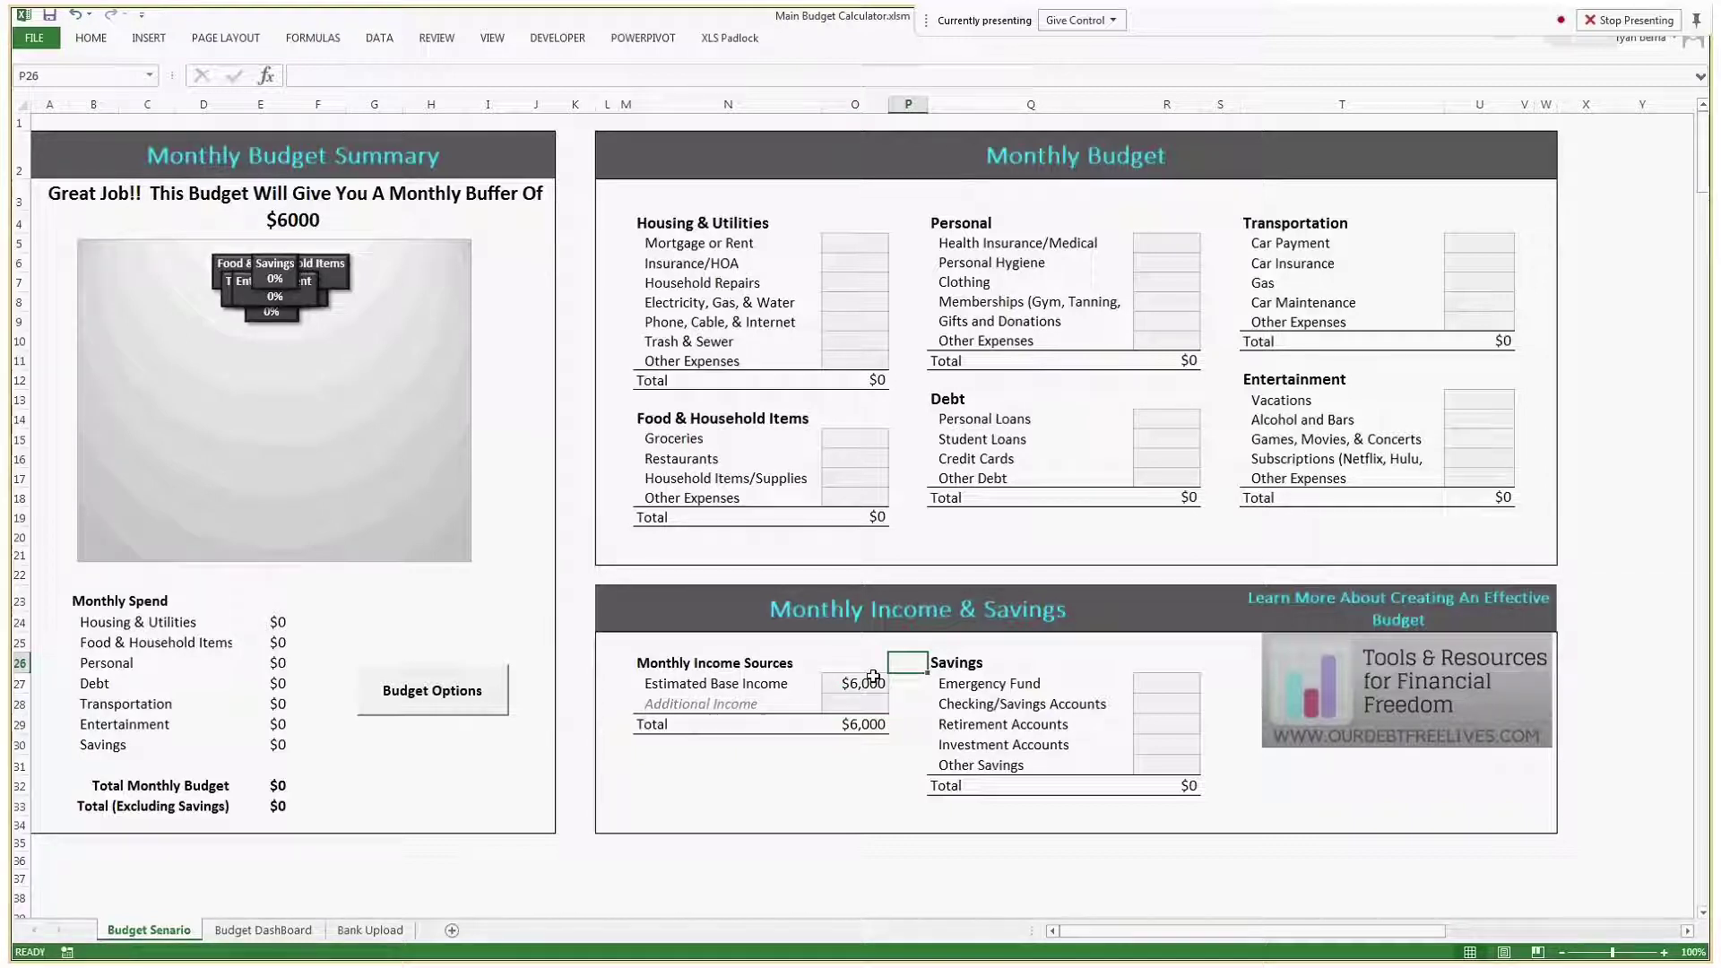
click(887, 682)
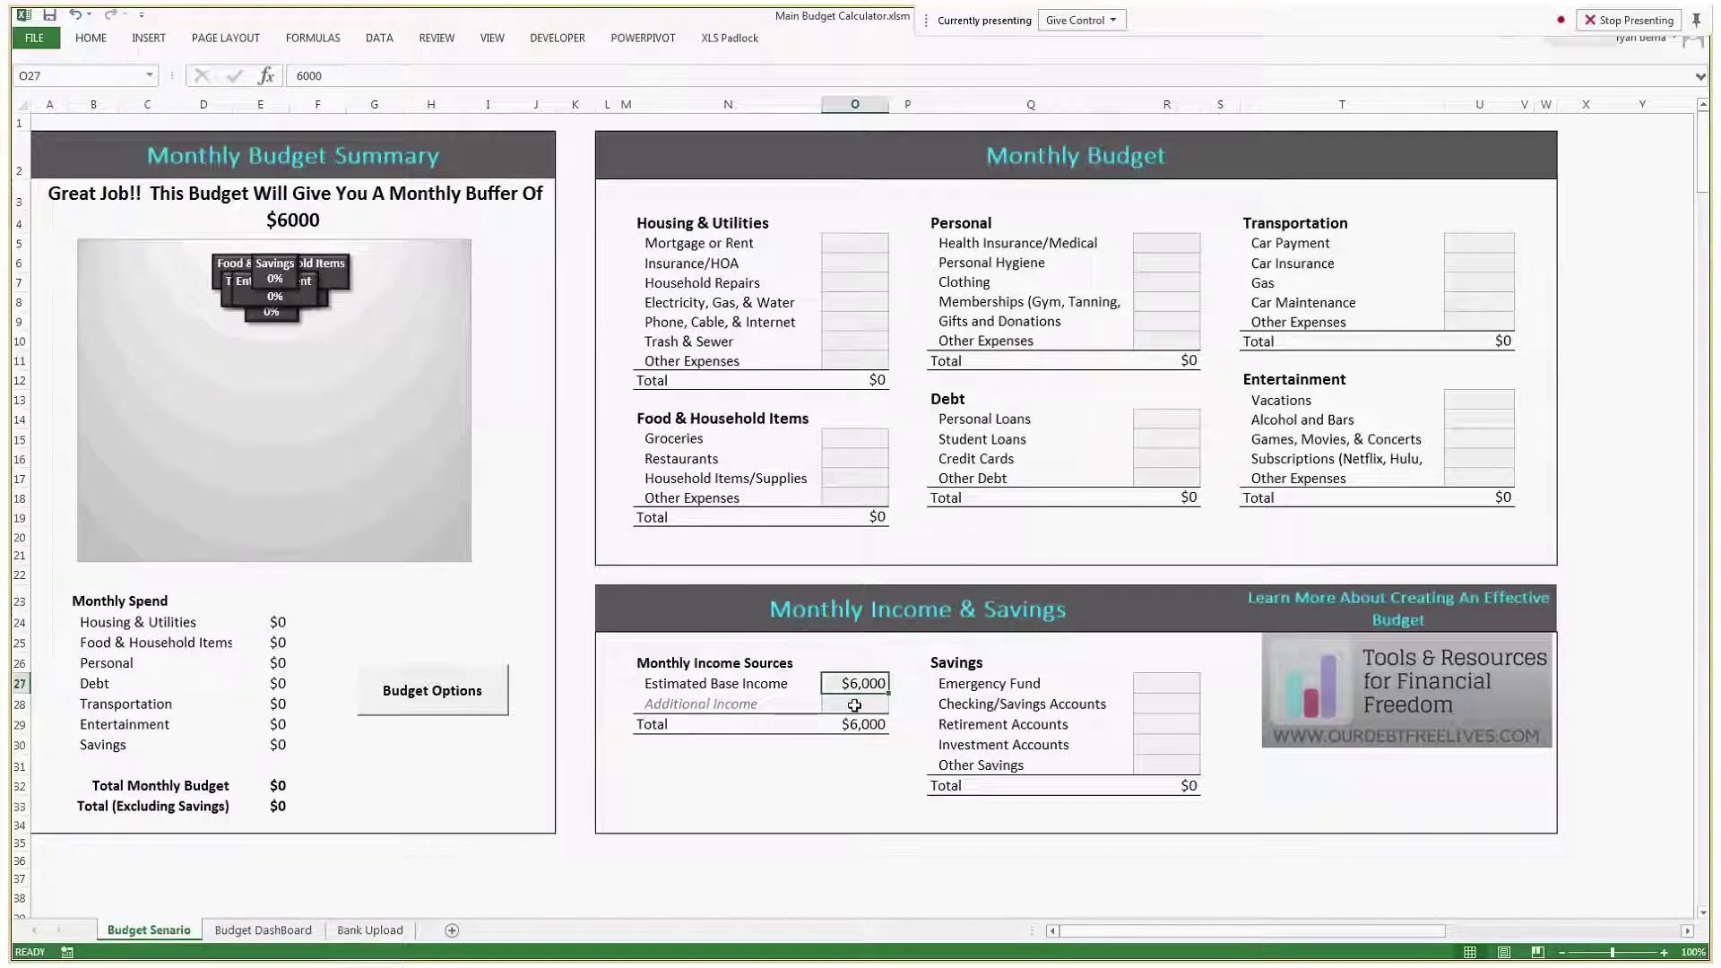
click(854, 706)
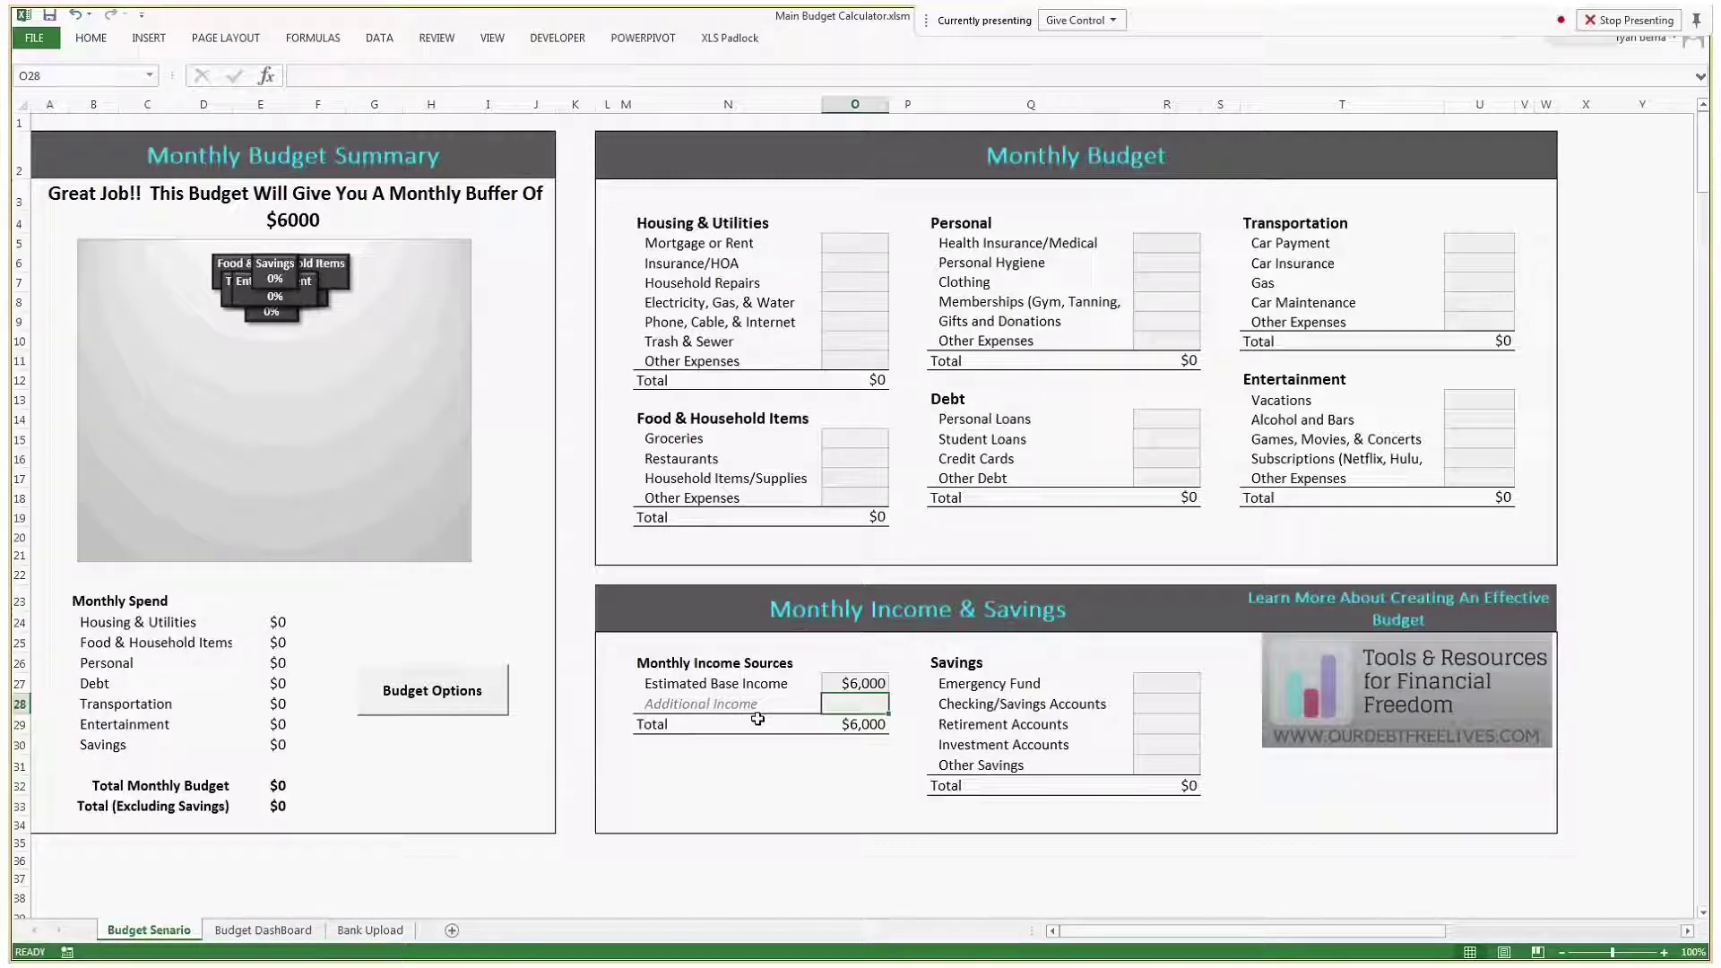
text(100)
key(Return)
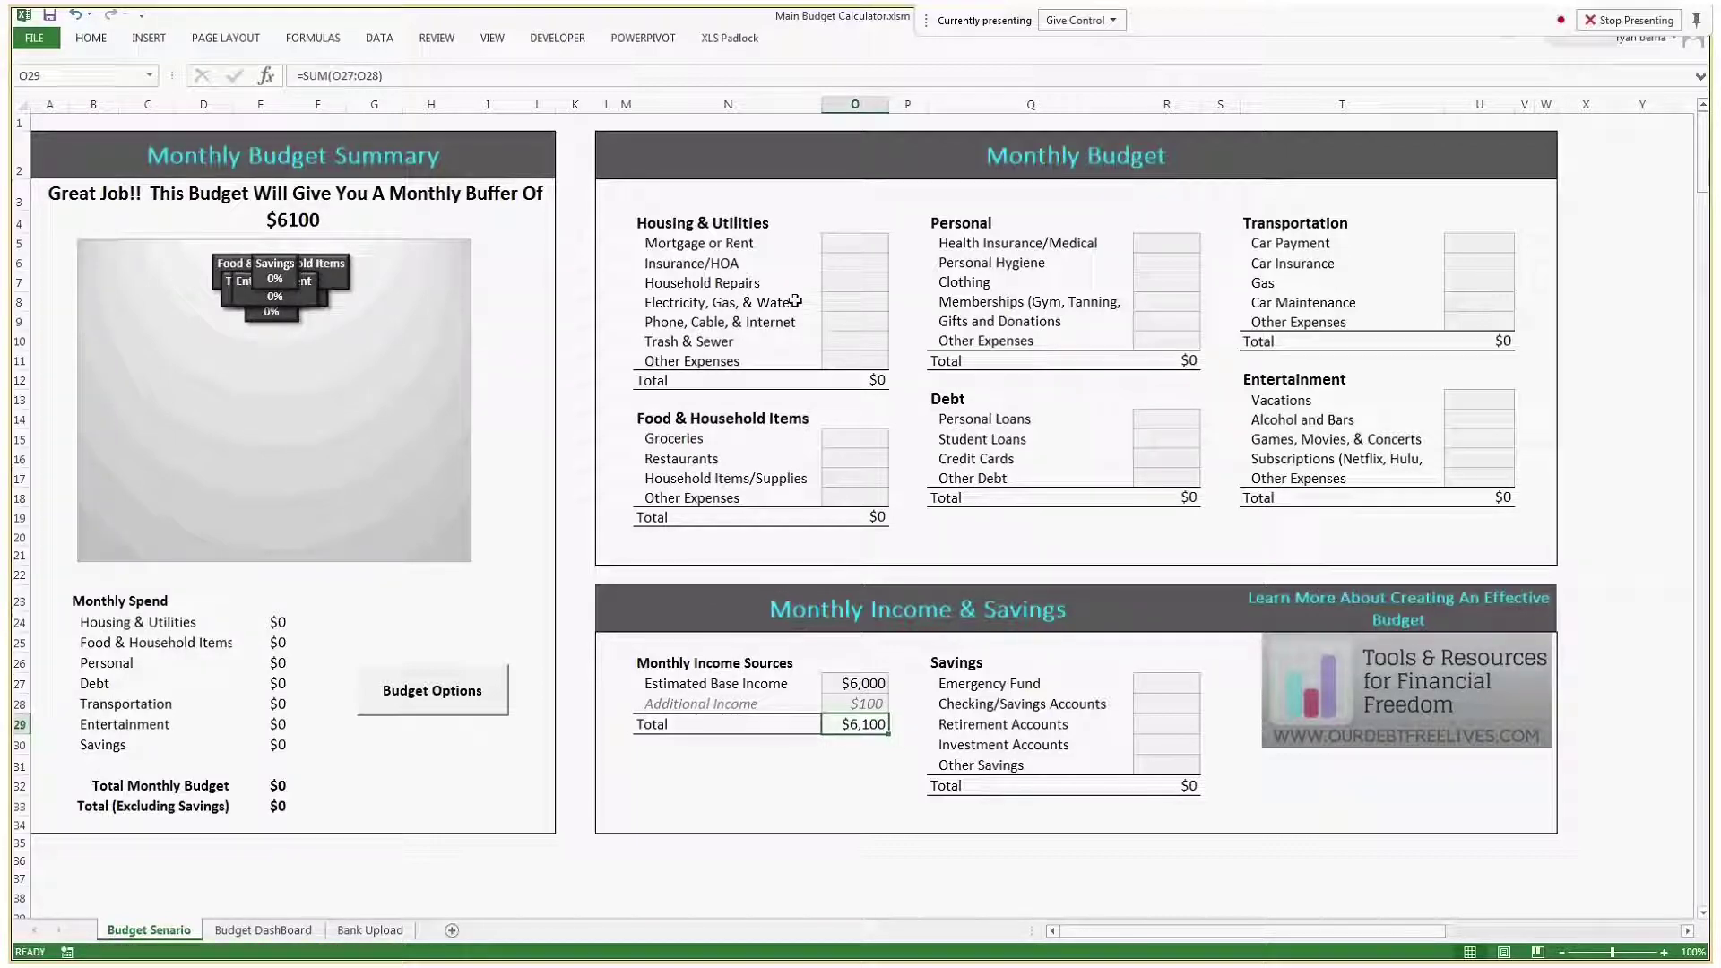
In the Housing & Utilities budget, enter 900 for mortgage or rent, 150 for insurance/HOA and 50 for household repairs
click(843, 246)
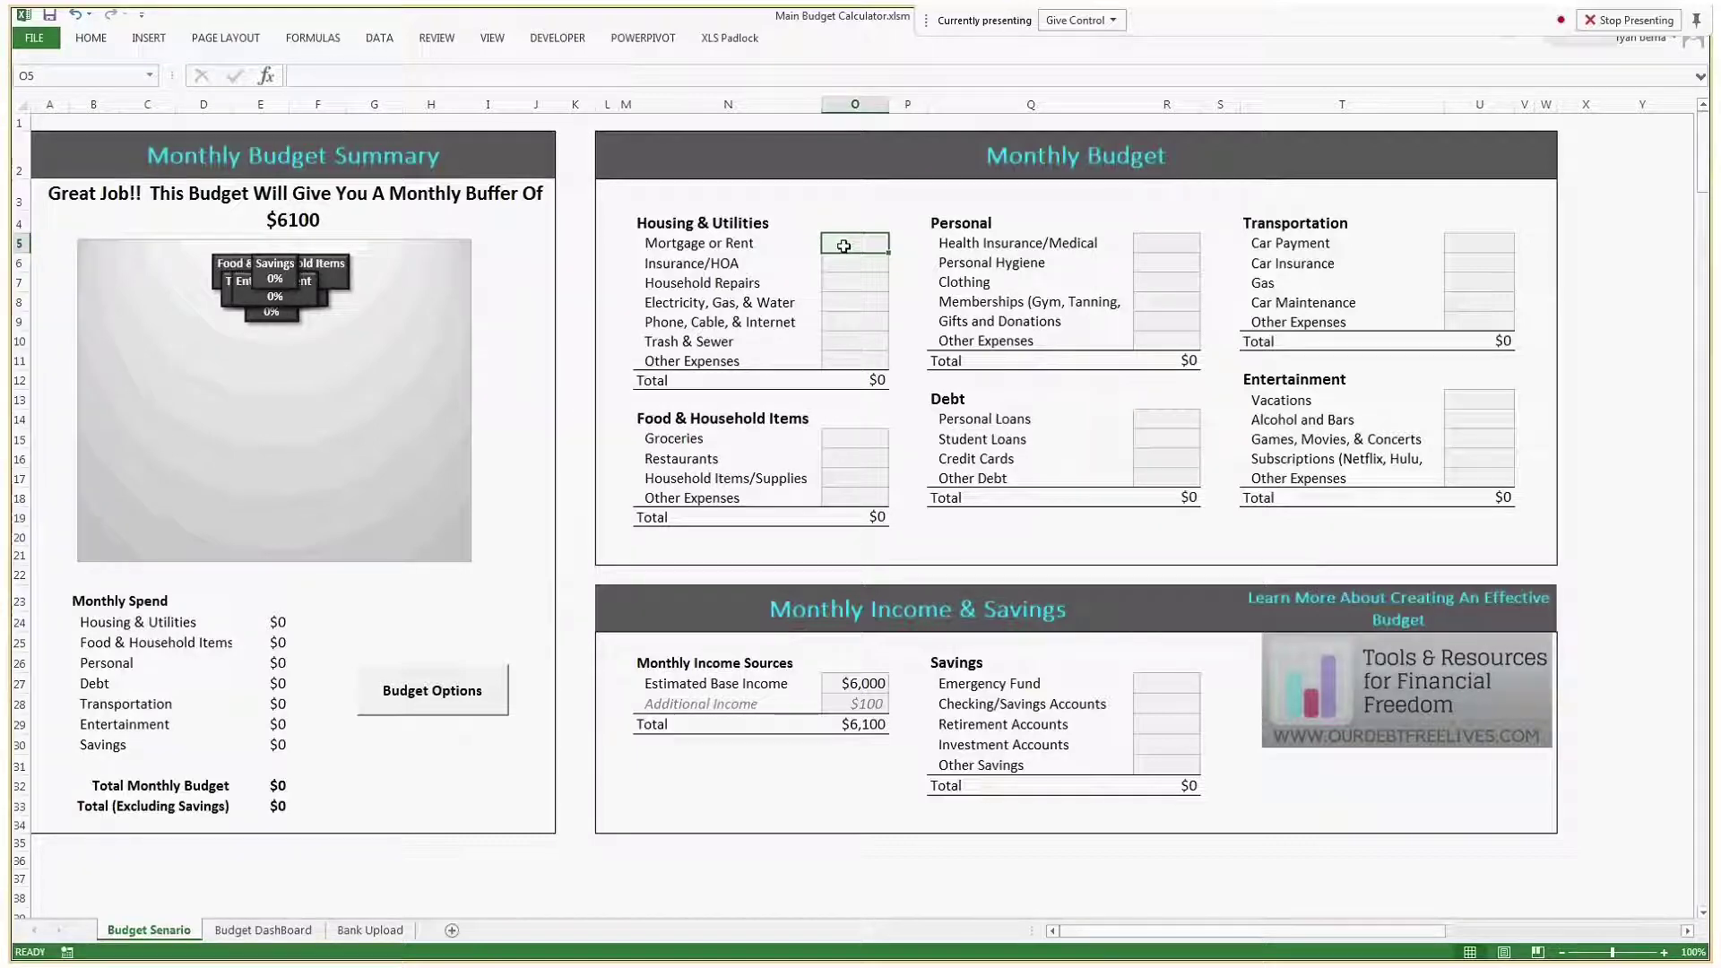
text(900)
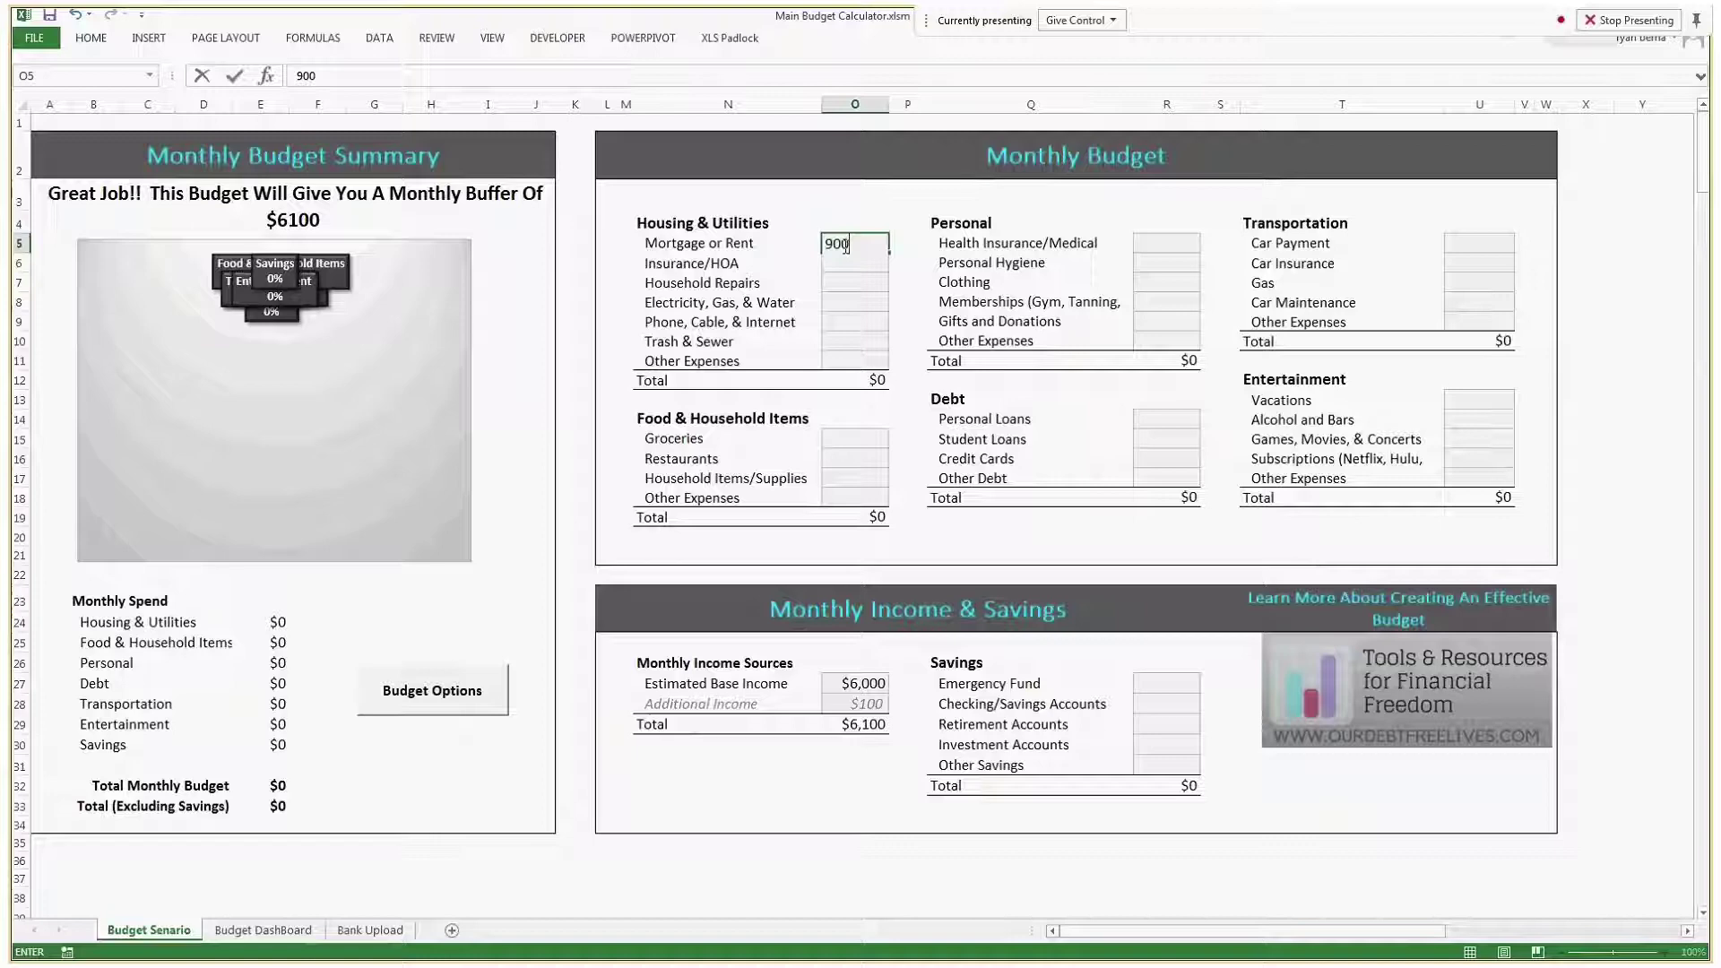
key(Return)
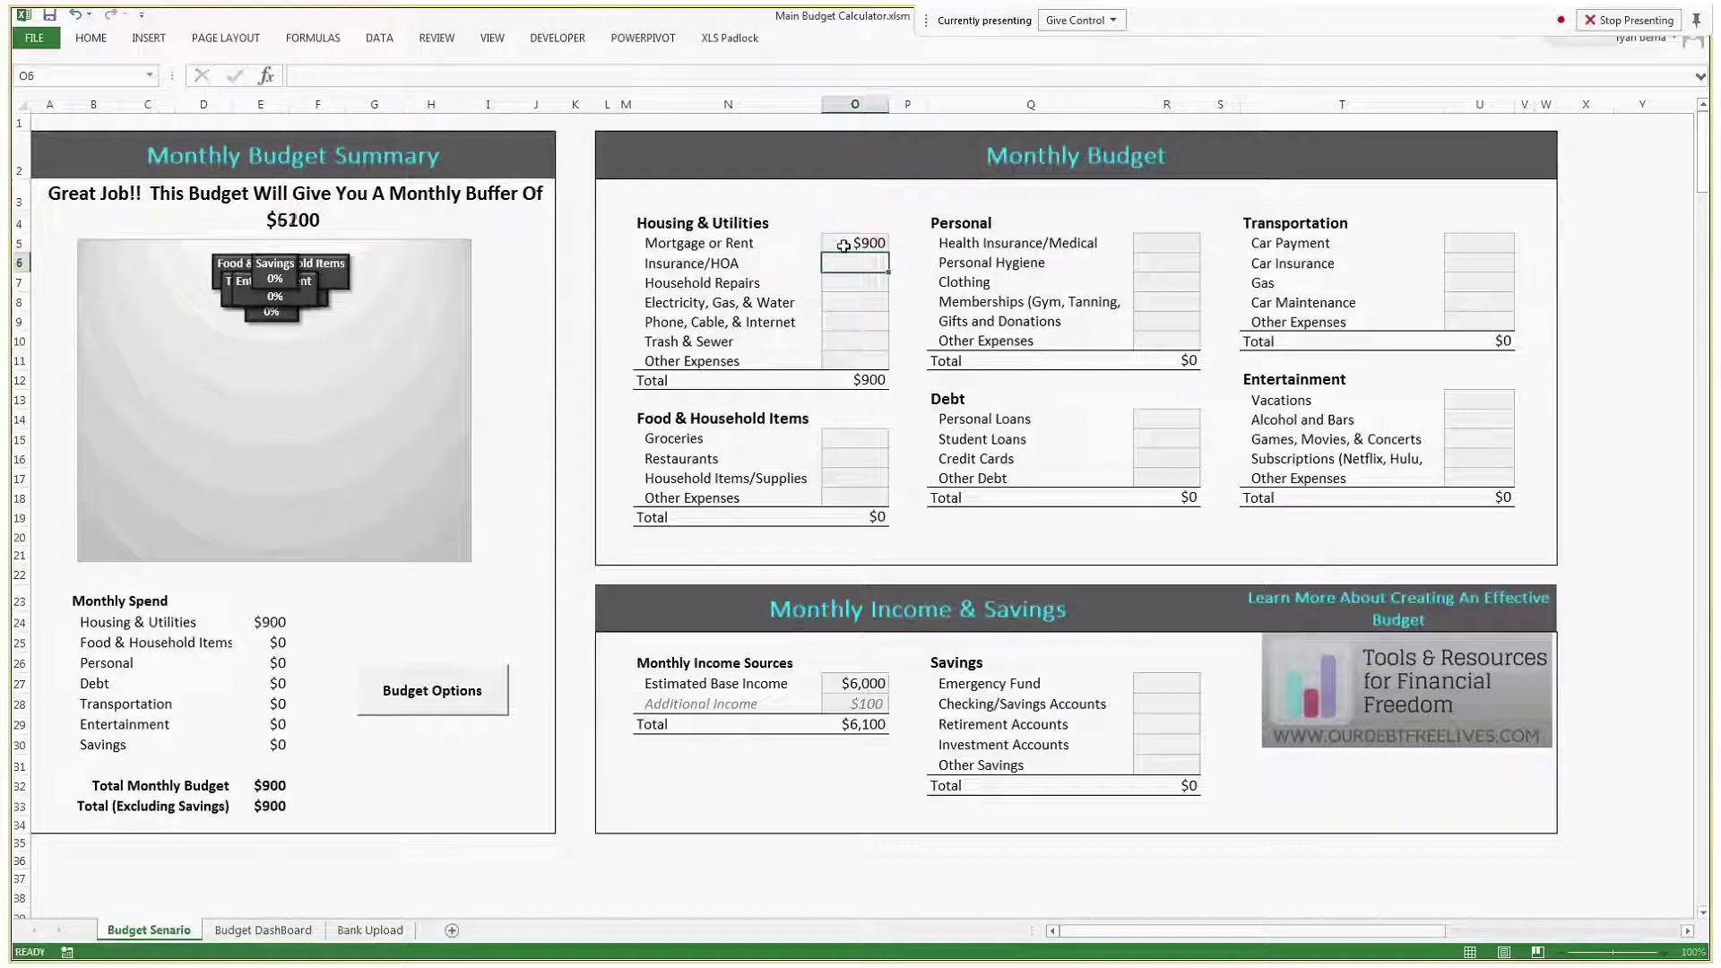
text(150)
key(Return)
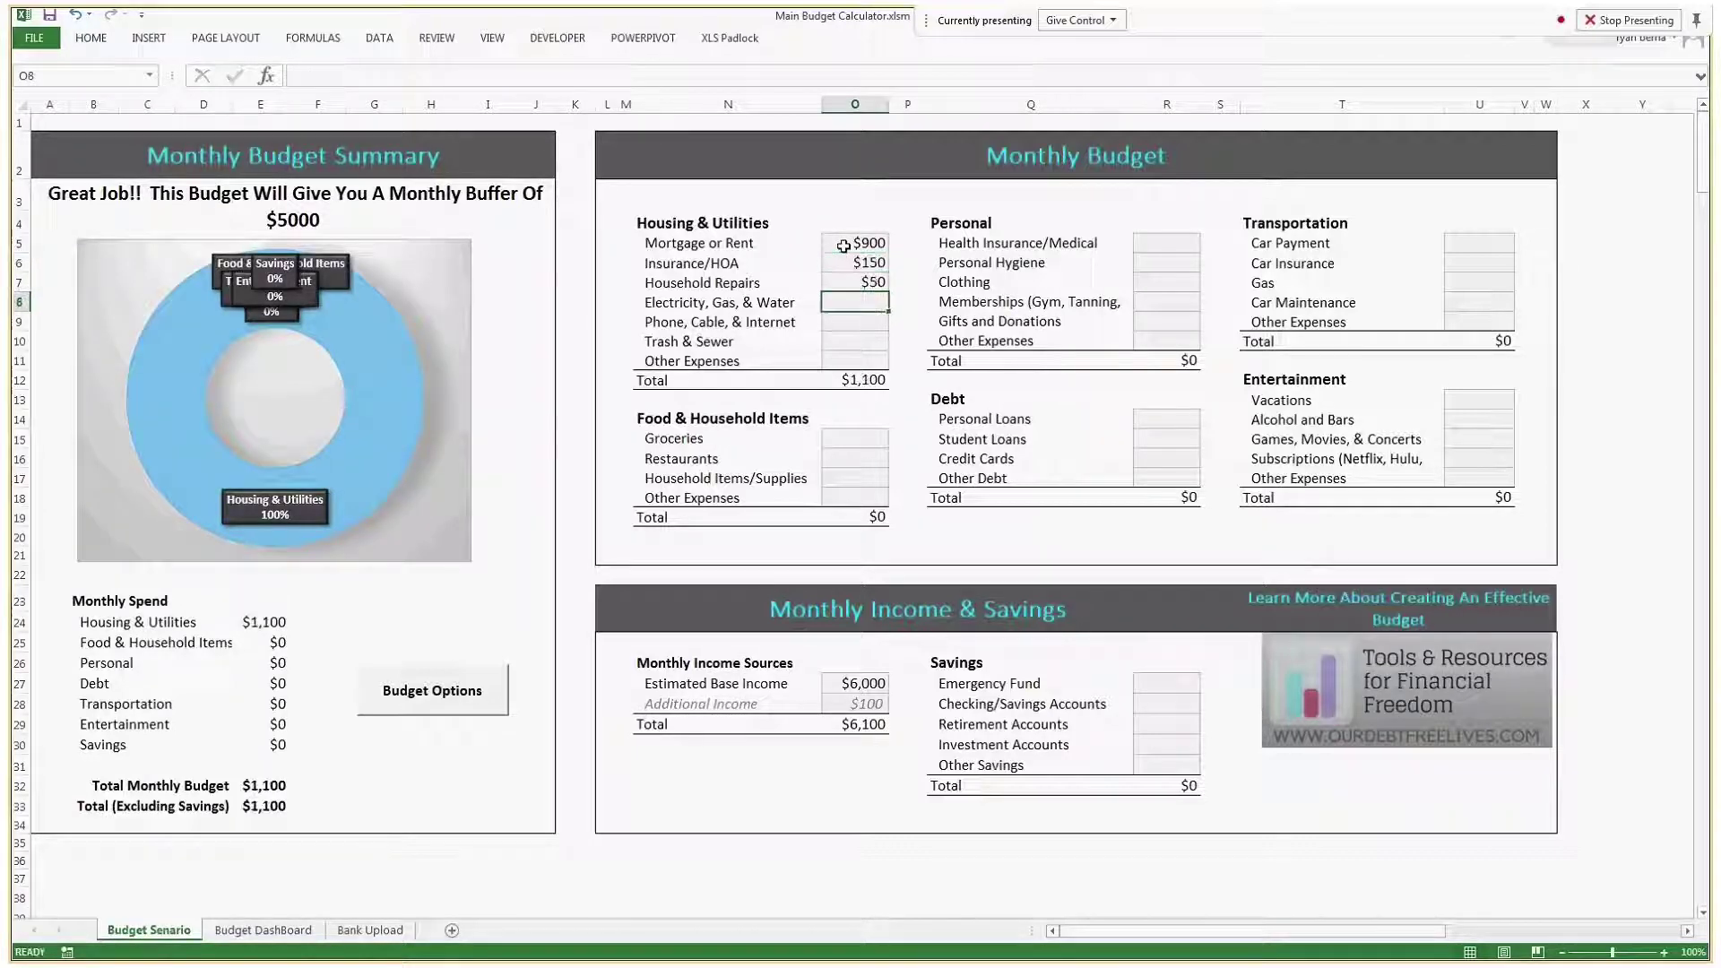
text(50)
key(Return)
Budget 100 for electricity, gas and water, 120 for phone, cable and internet, 40 for trash and sewer, and 20 for other housing expenses
text(1)
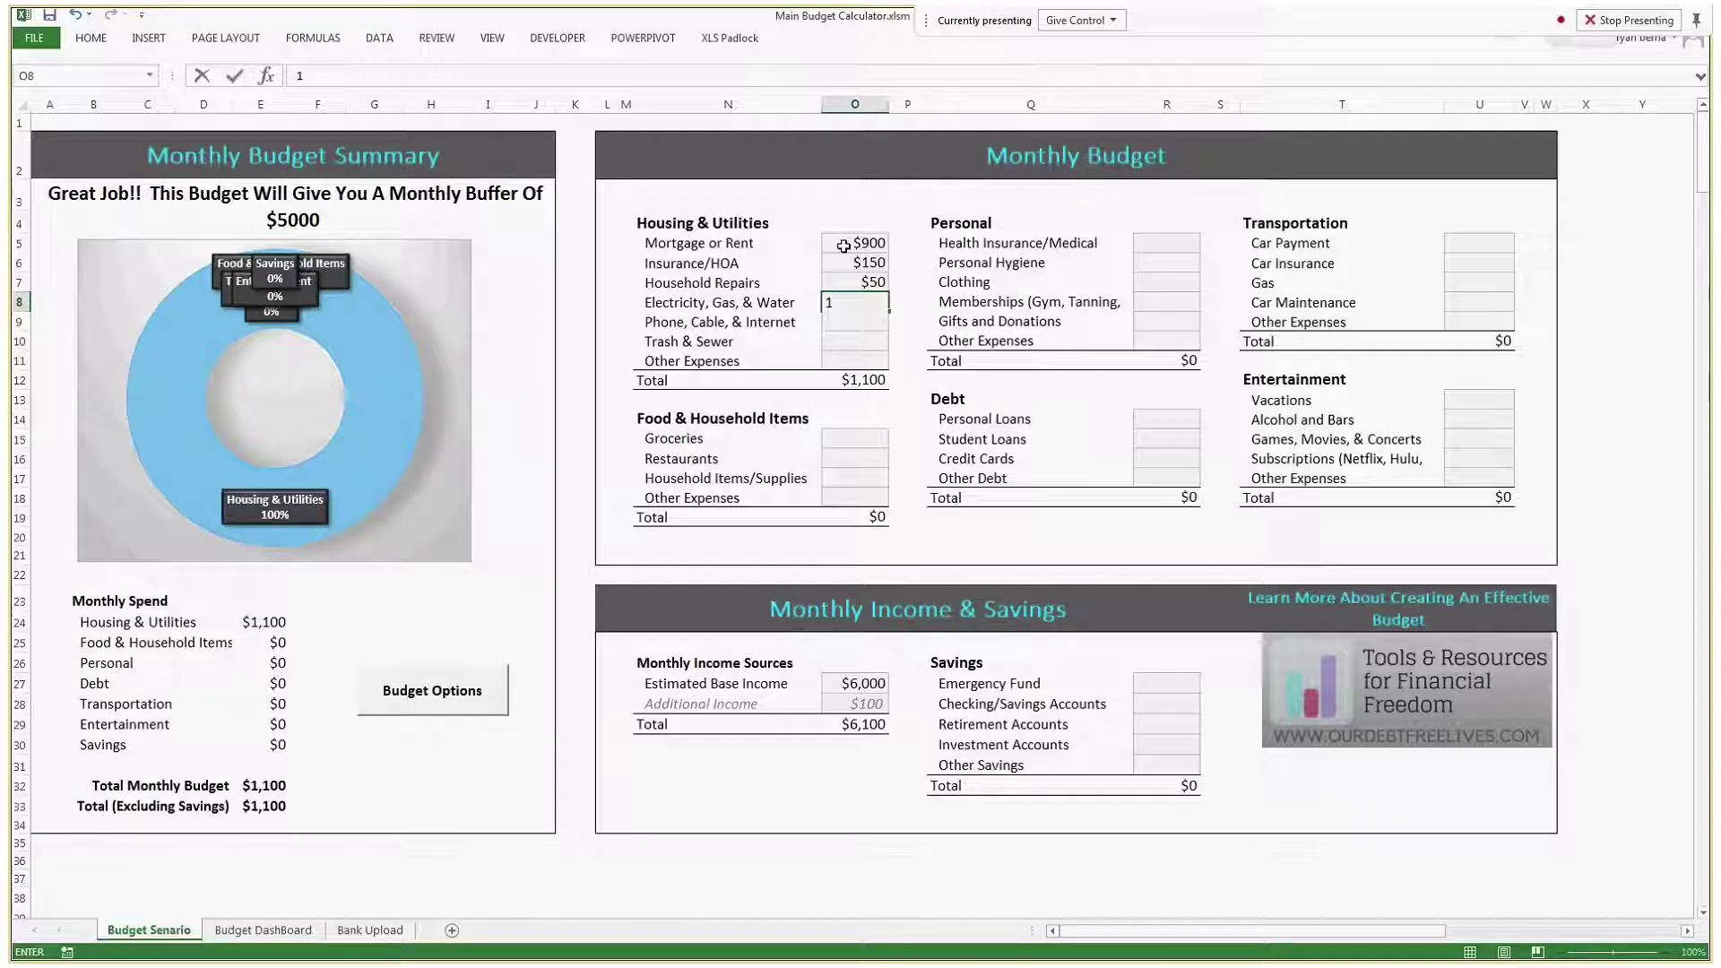
text(00)
key(Return)
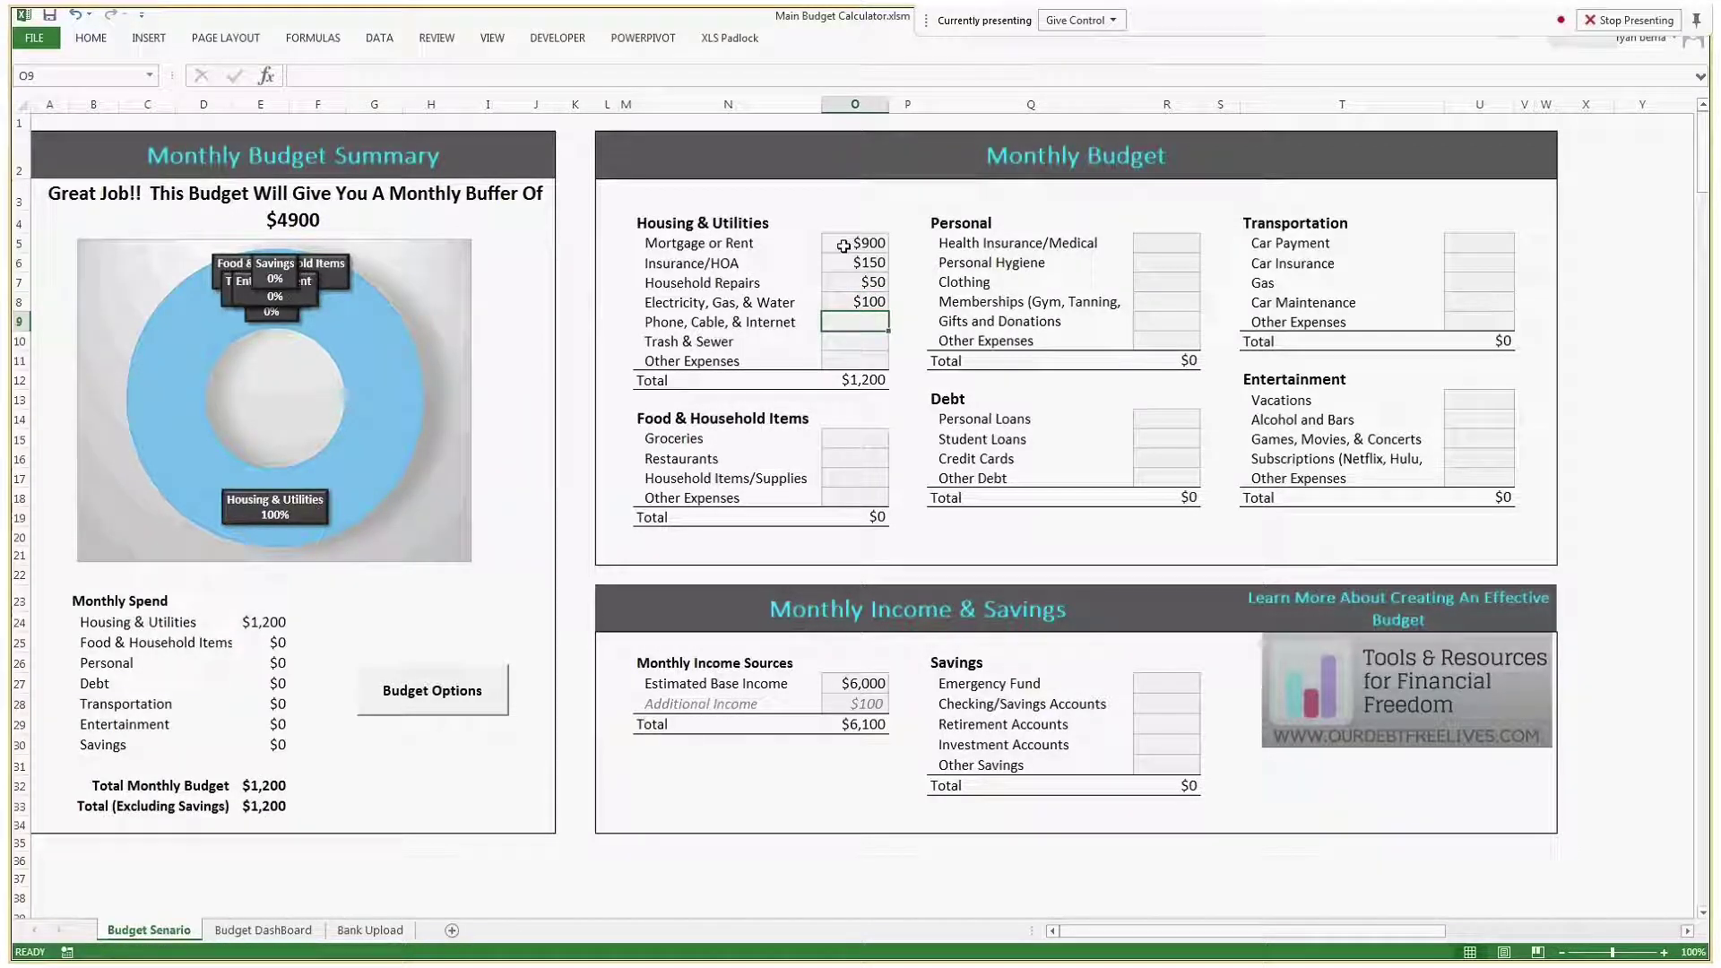
text(120)
key(Return)
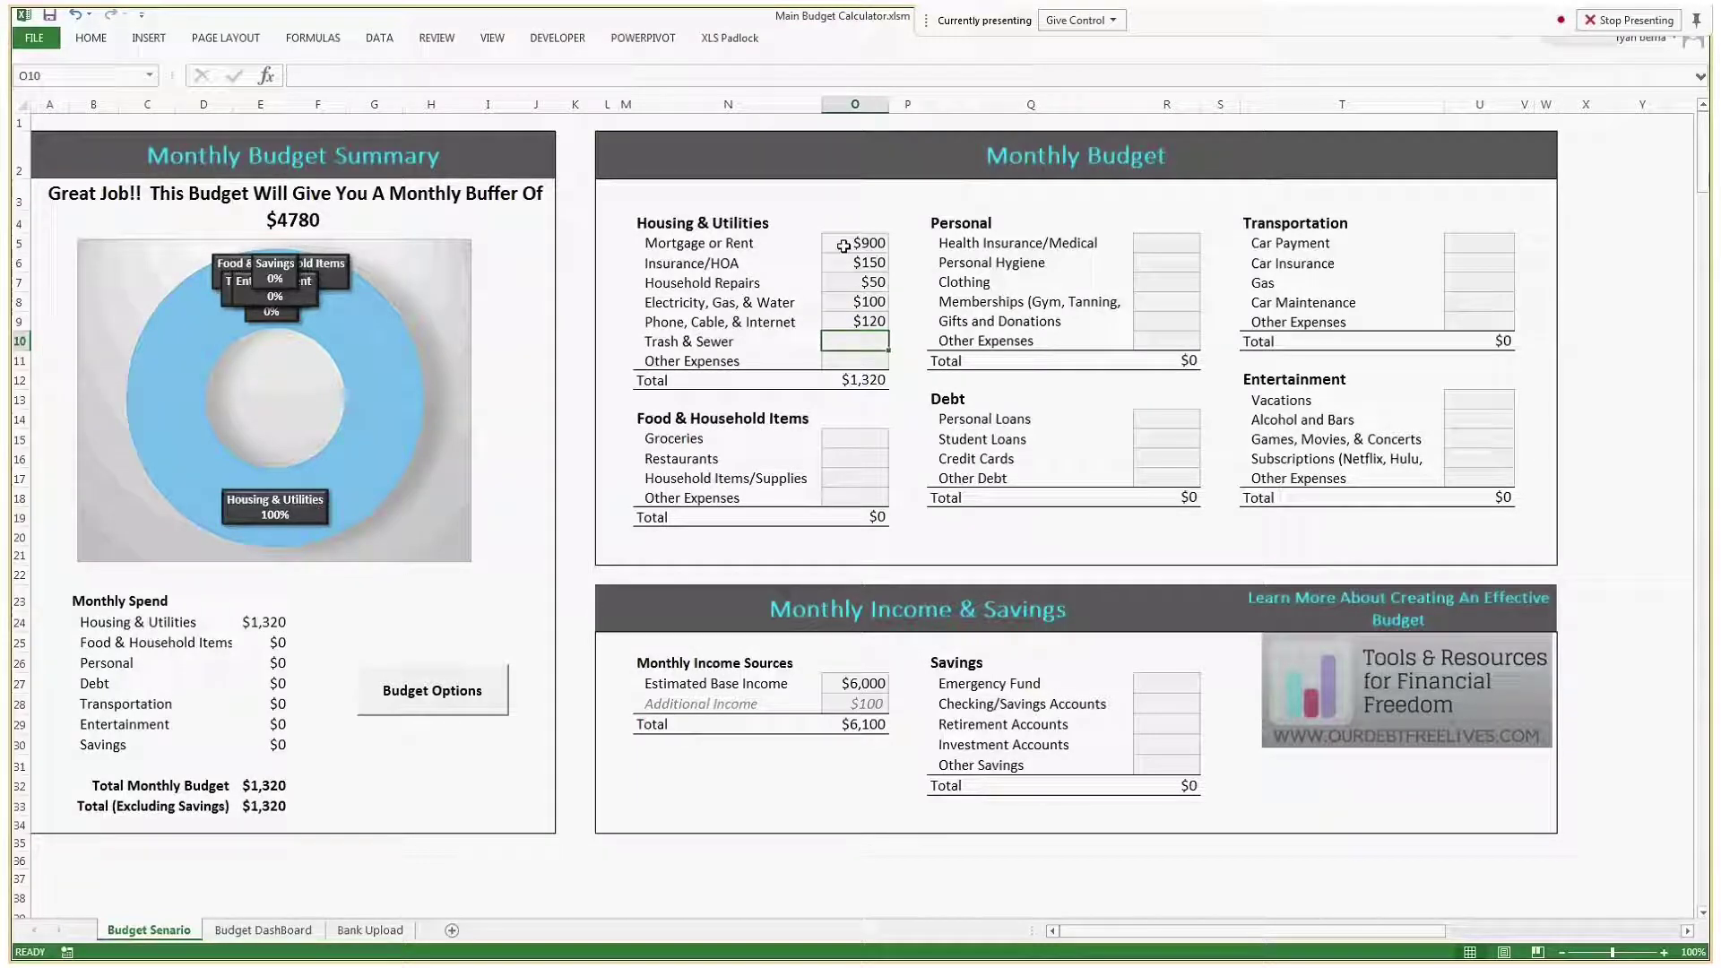
text(40)
key(Return)
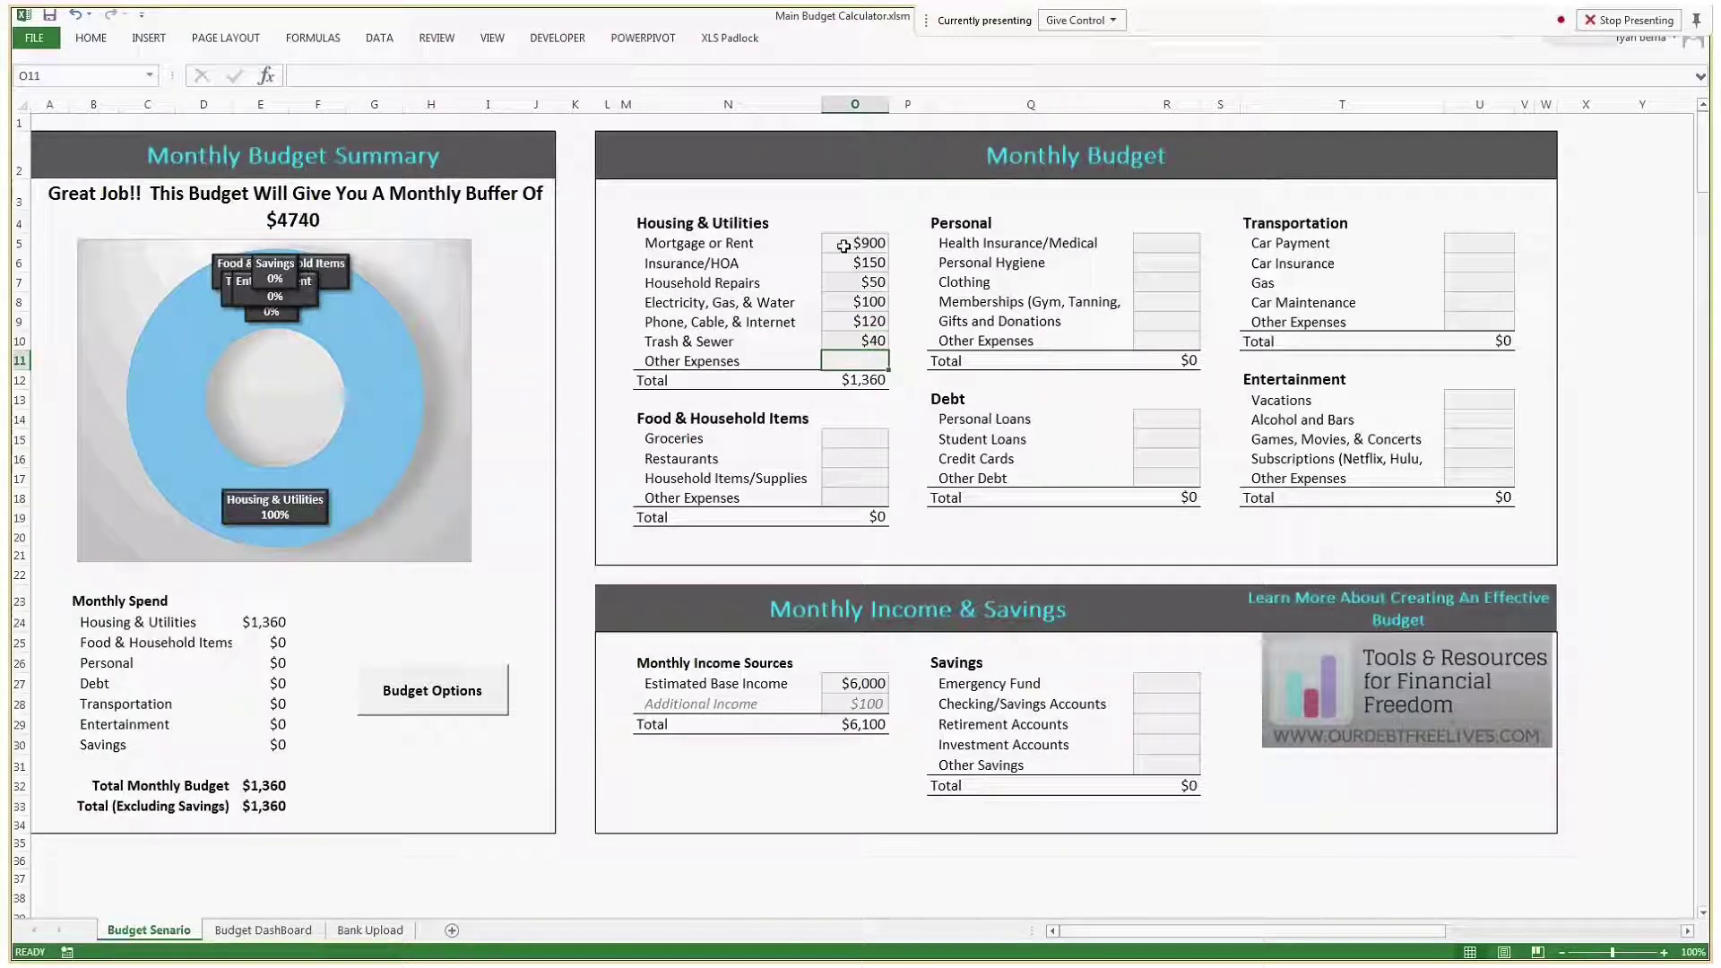
text(20)
key(Return)
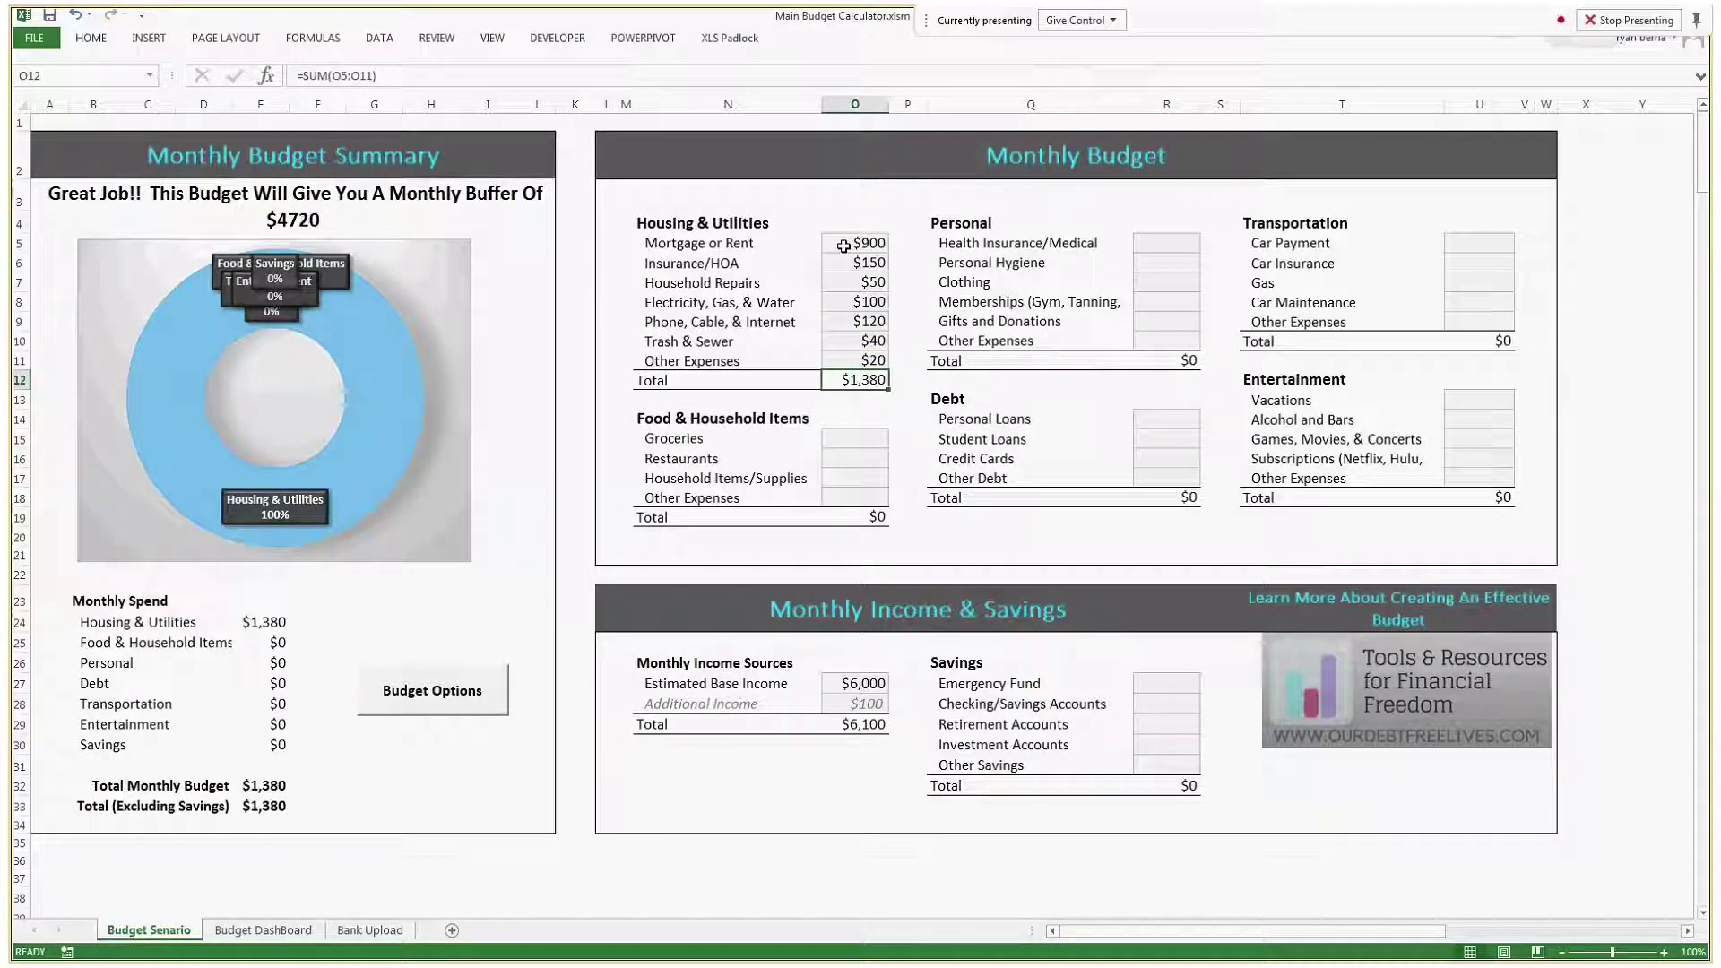
Fill in Food & Household Items with 250 for groceries, 200 for restaurants, 0 for household supplies and 25 for other expenses
click(851, 436)
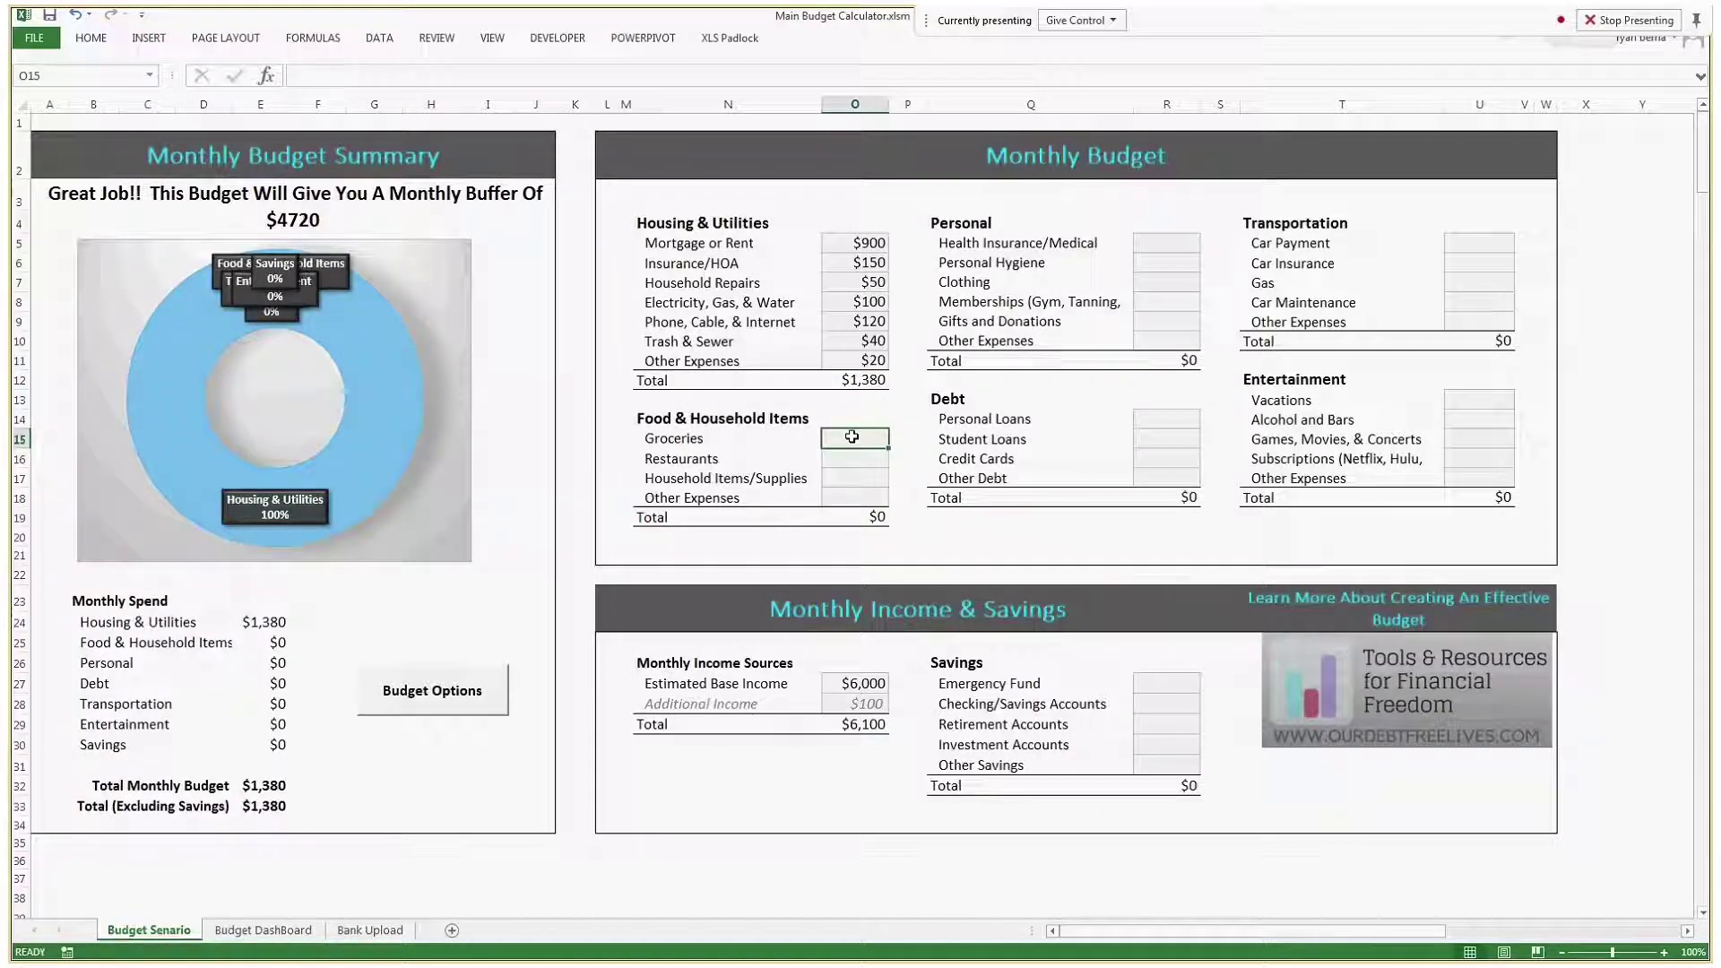
text(250)
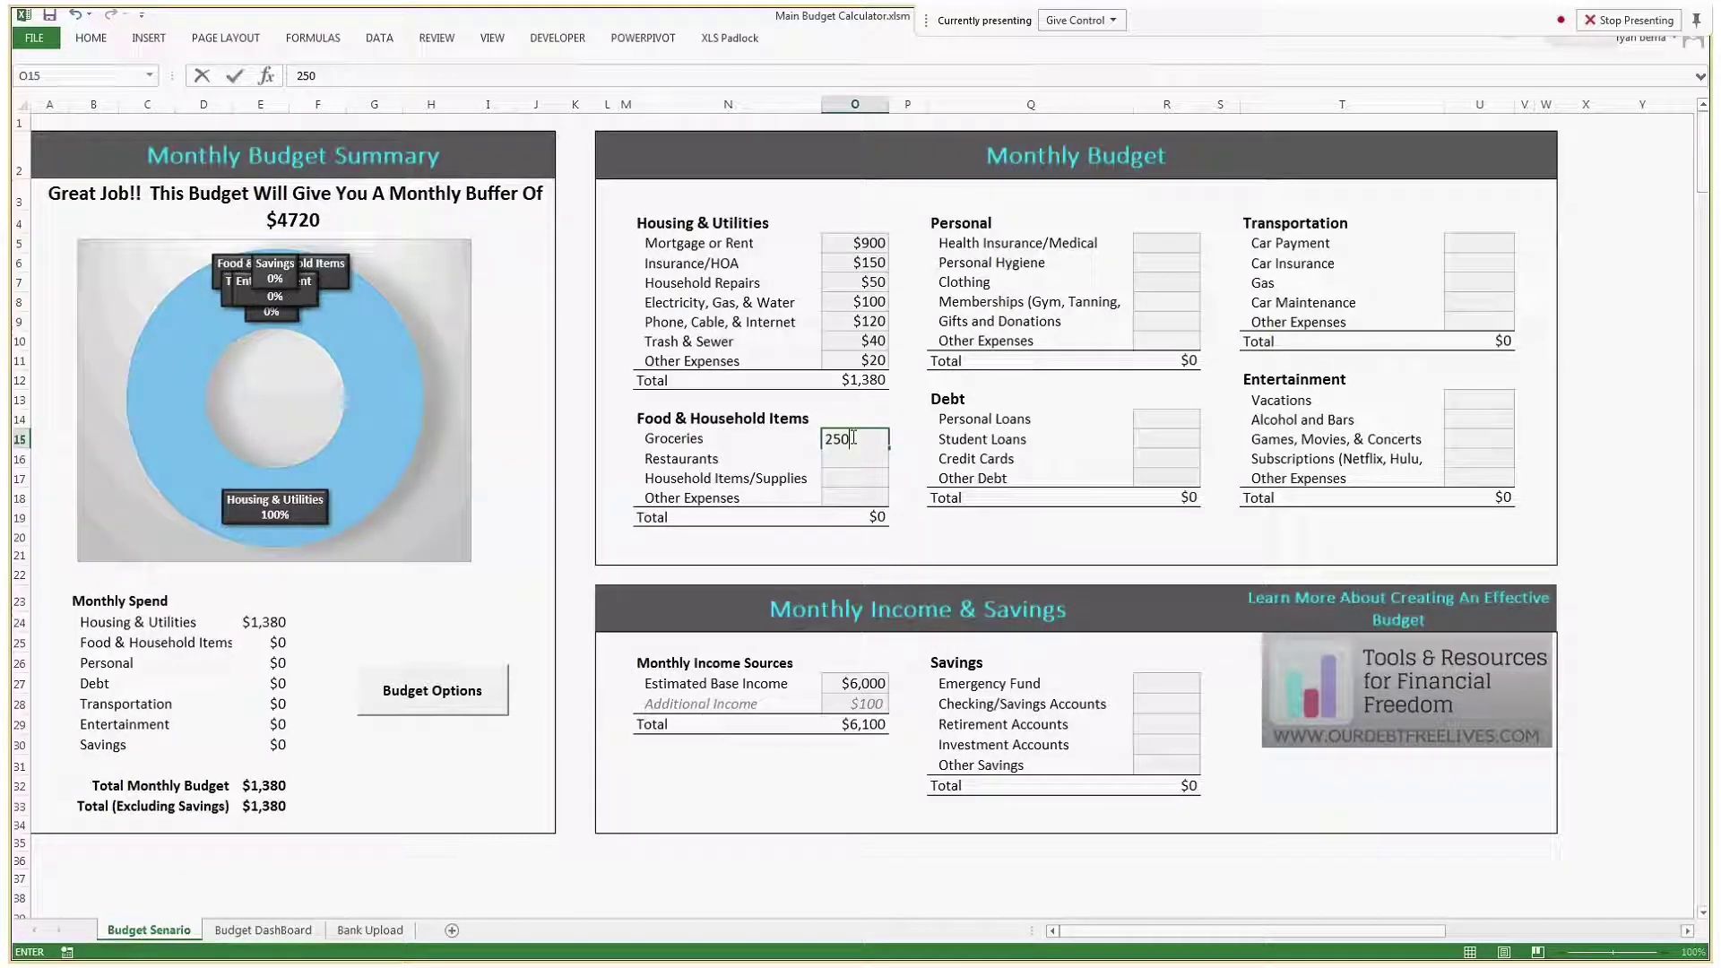
key(Return)
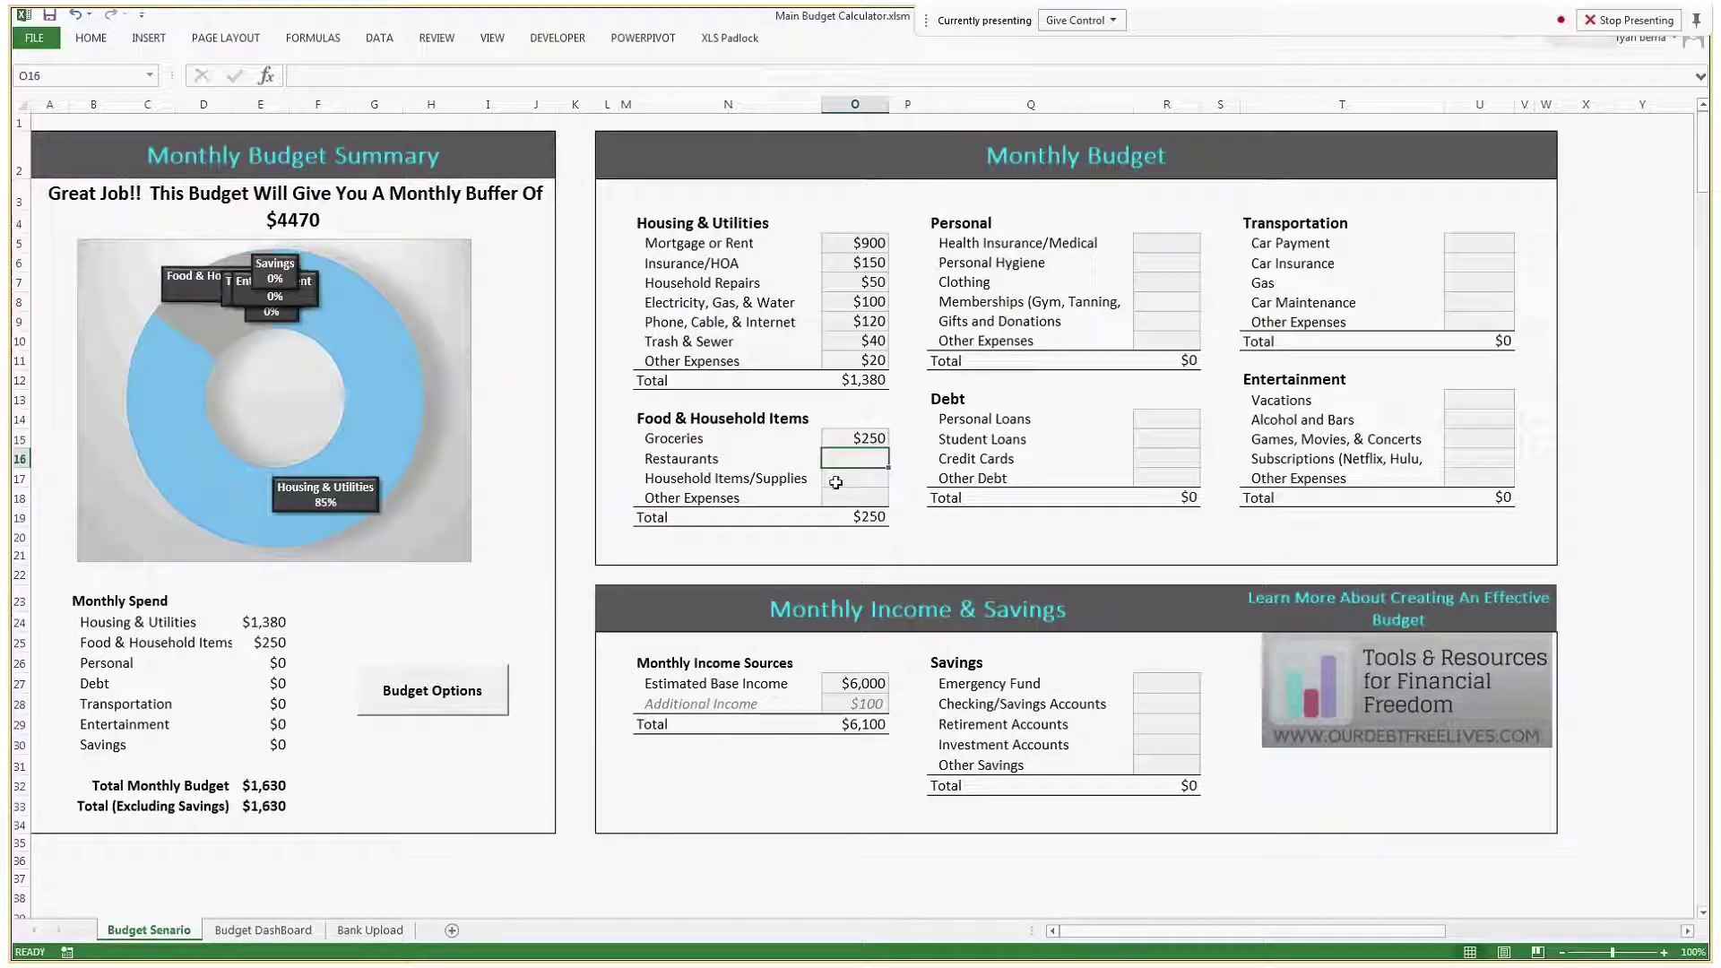
click(844, 481)
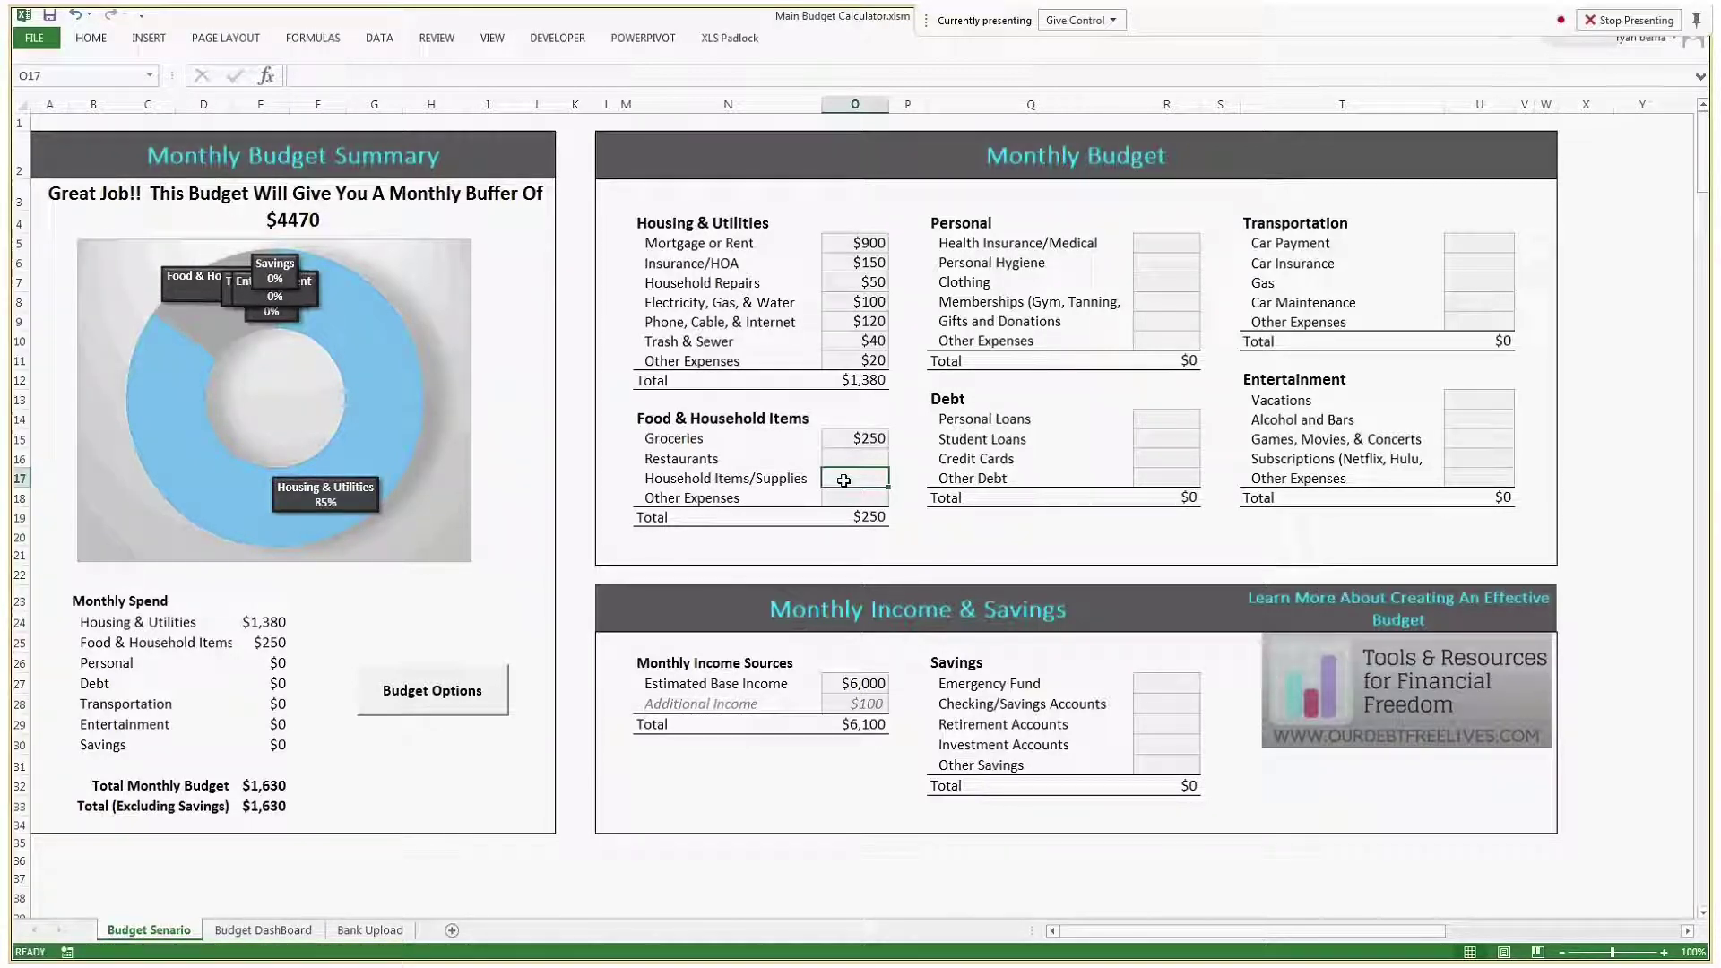
text(0)
key(Up)
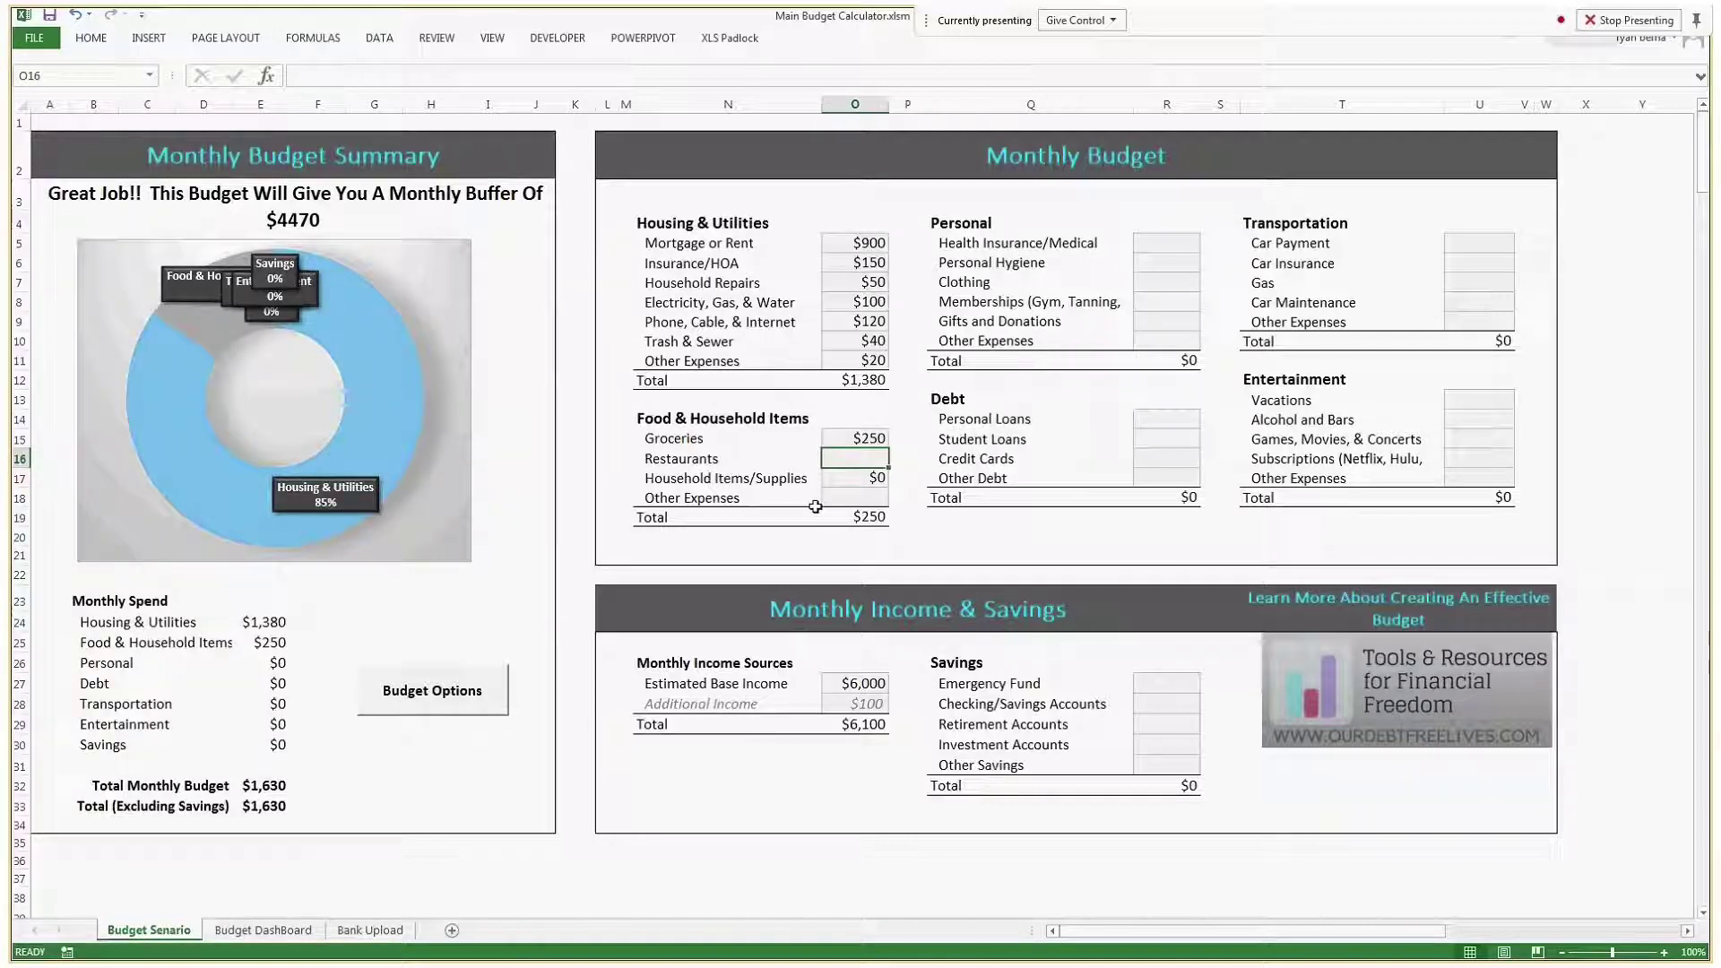
text(200)
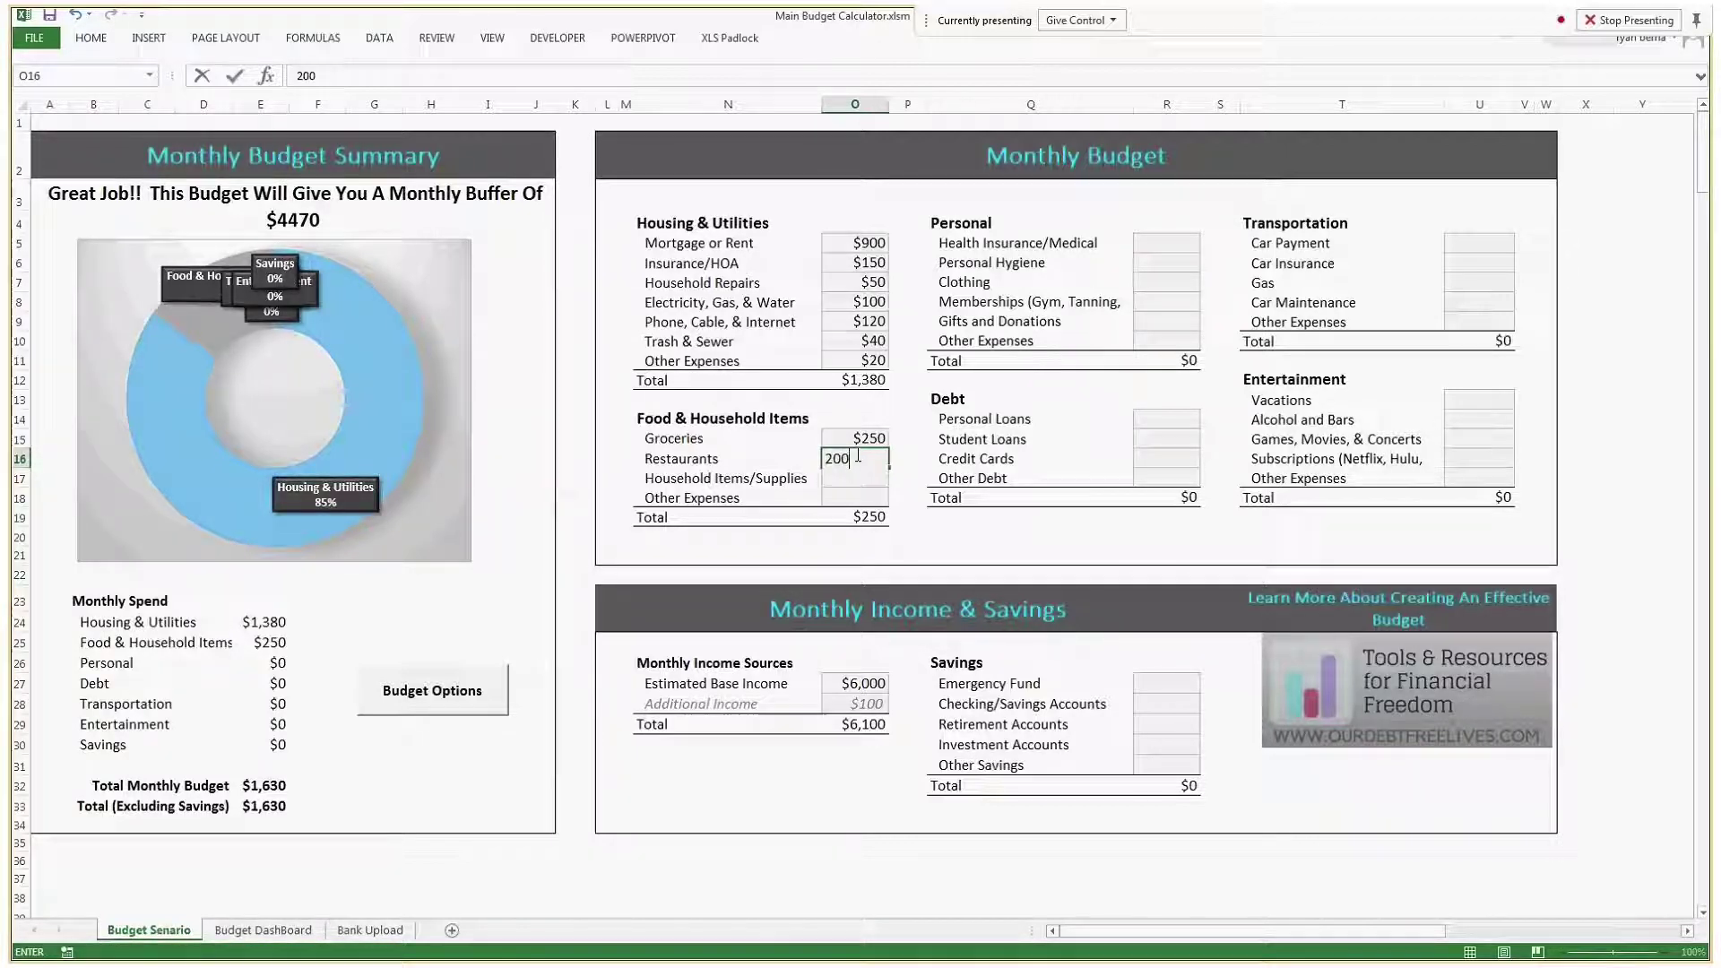
key(Return)
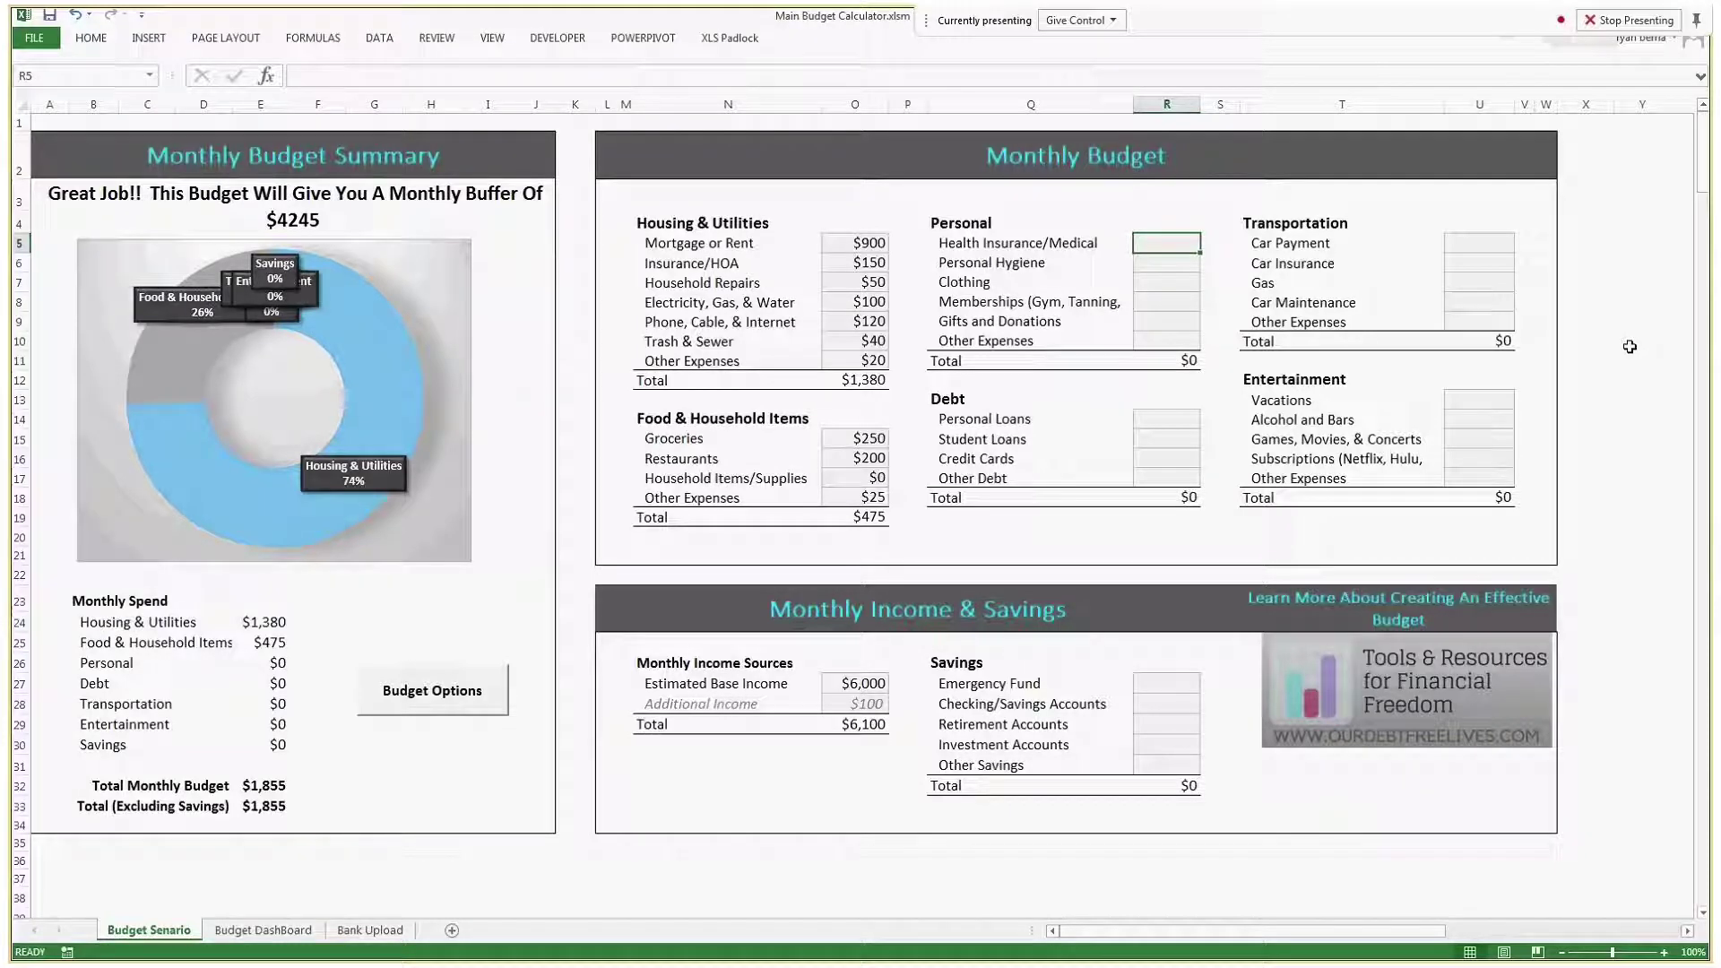
Fill the first five Personal rows with 60, 90, 60, 29 and 140, and the four Debt rows with 0, 300, 100 and 0
text(60)
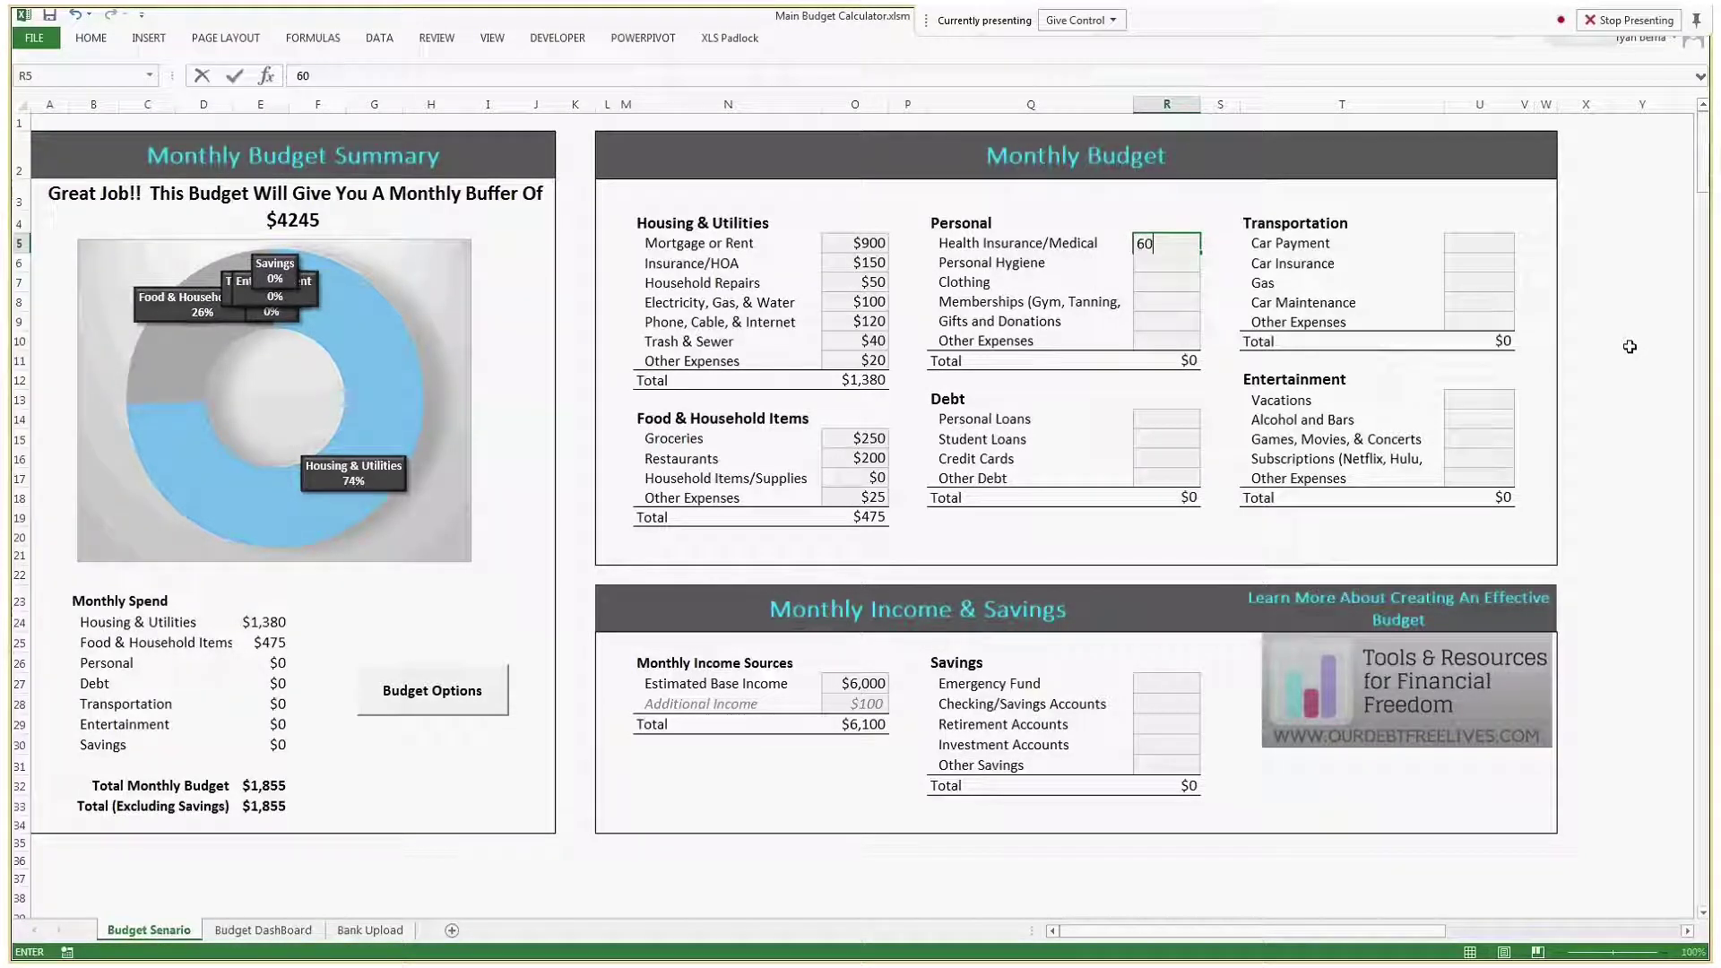
key(Return)
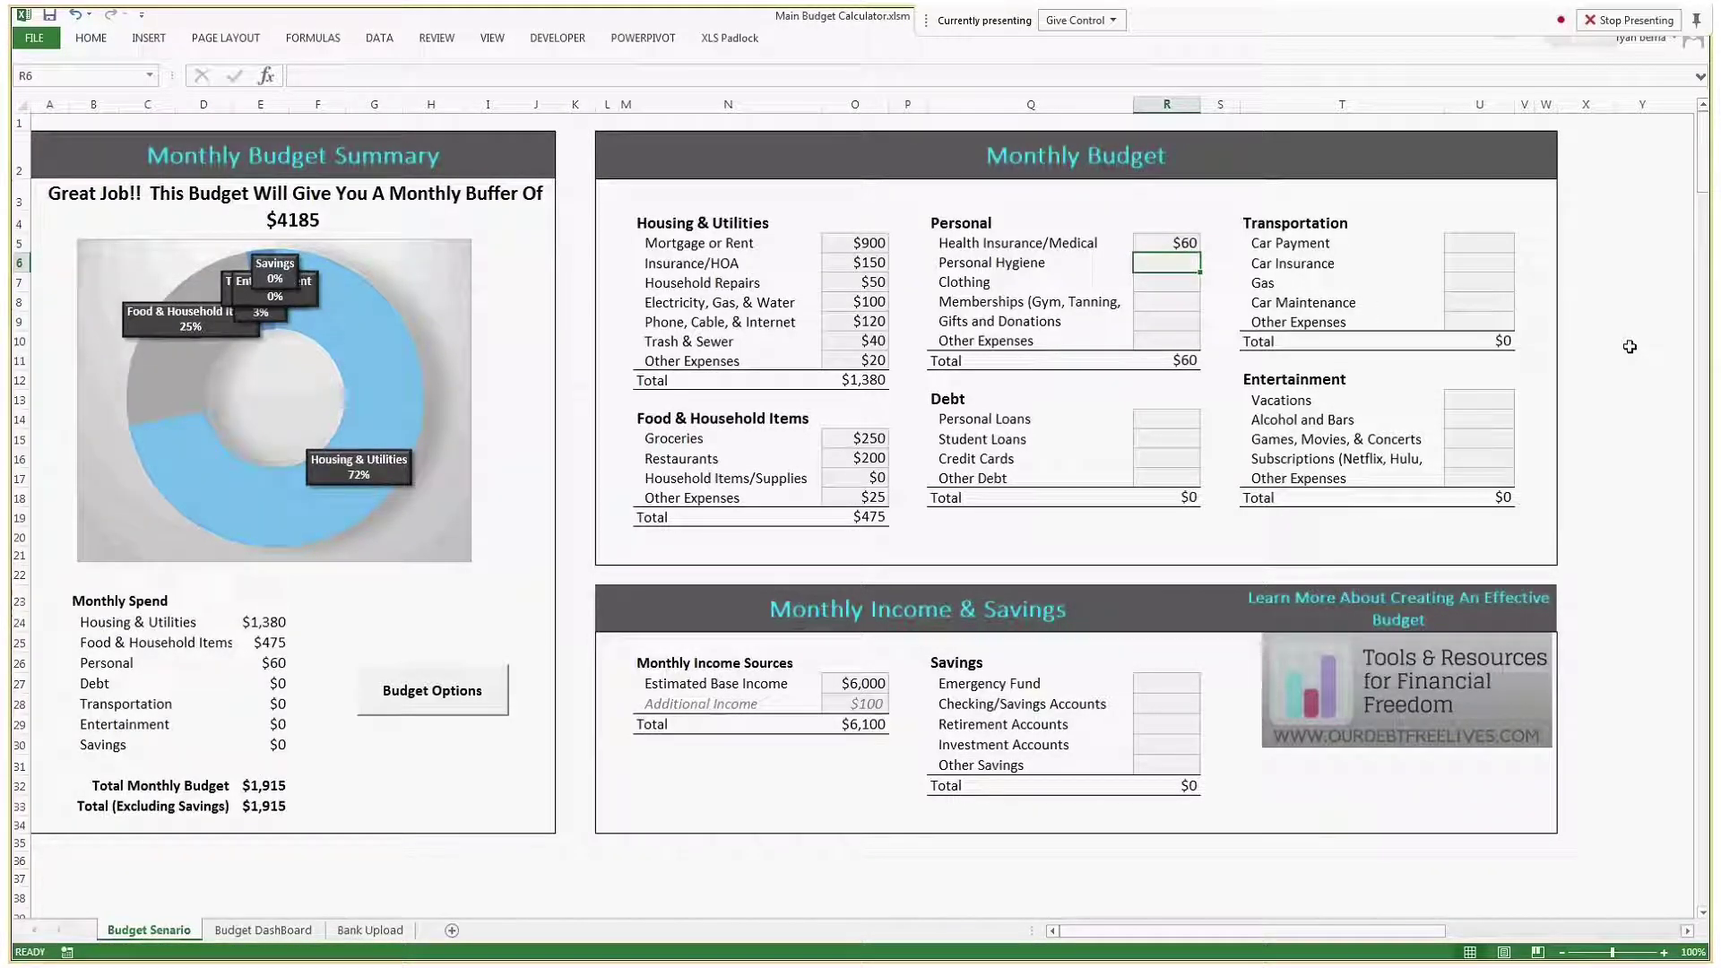
text(70)
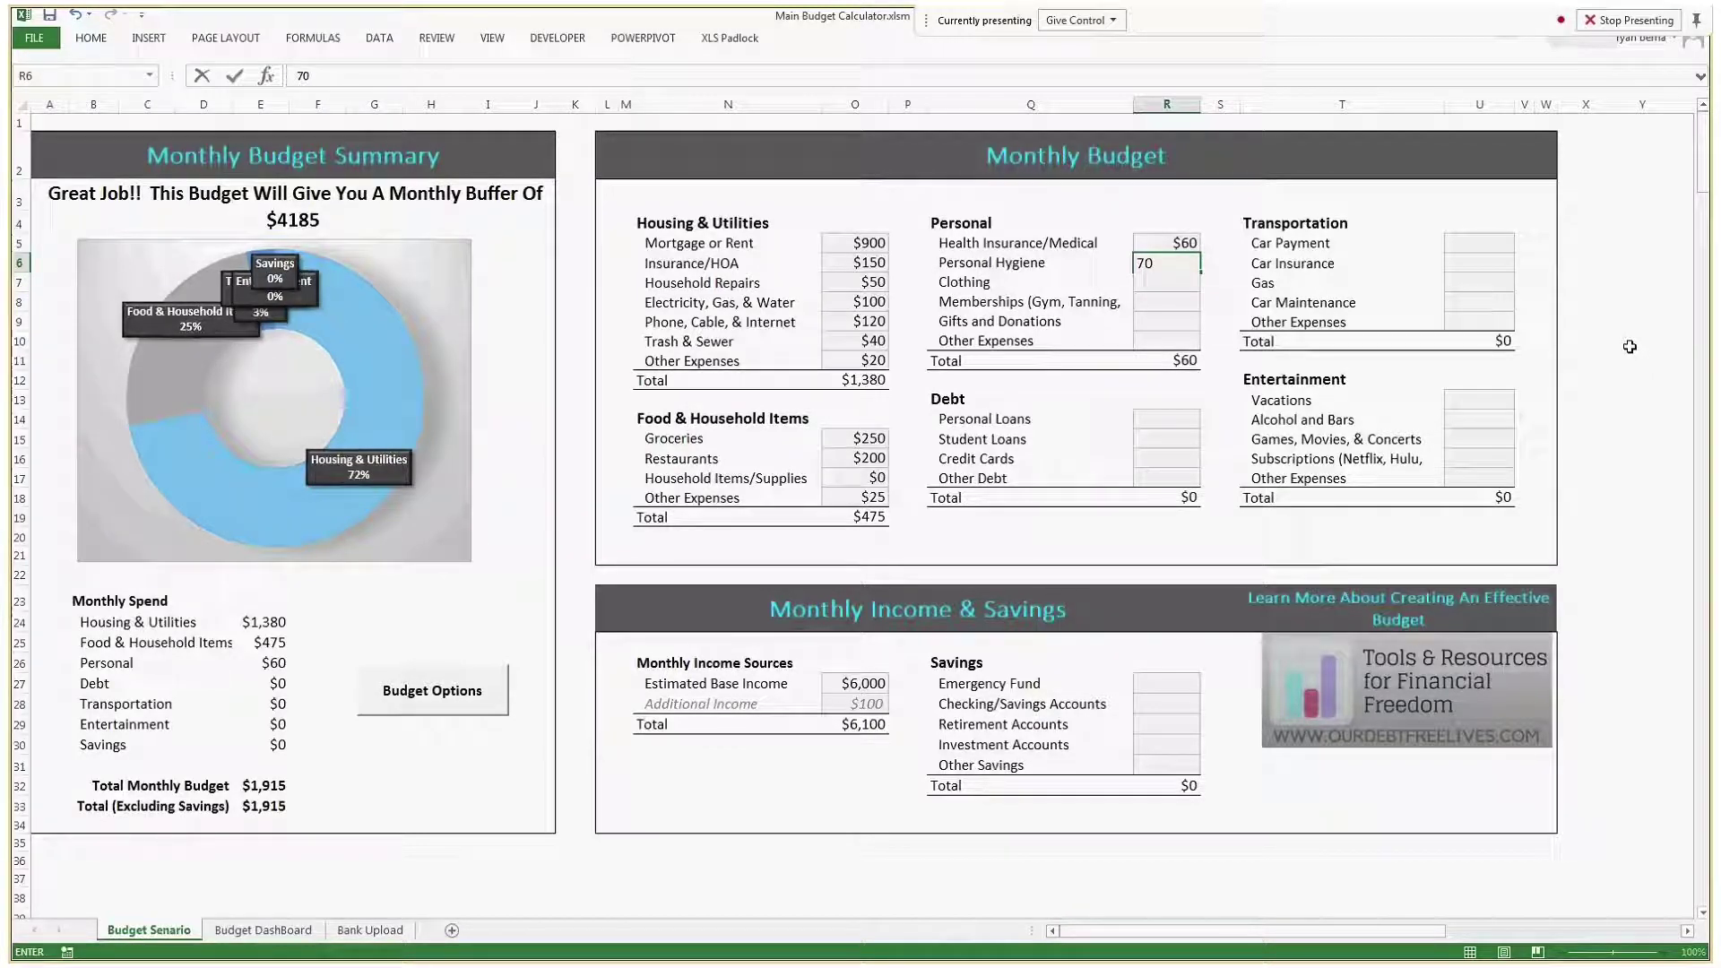
key(Return)
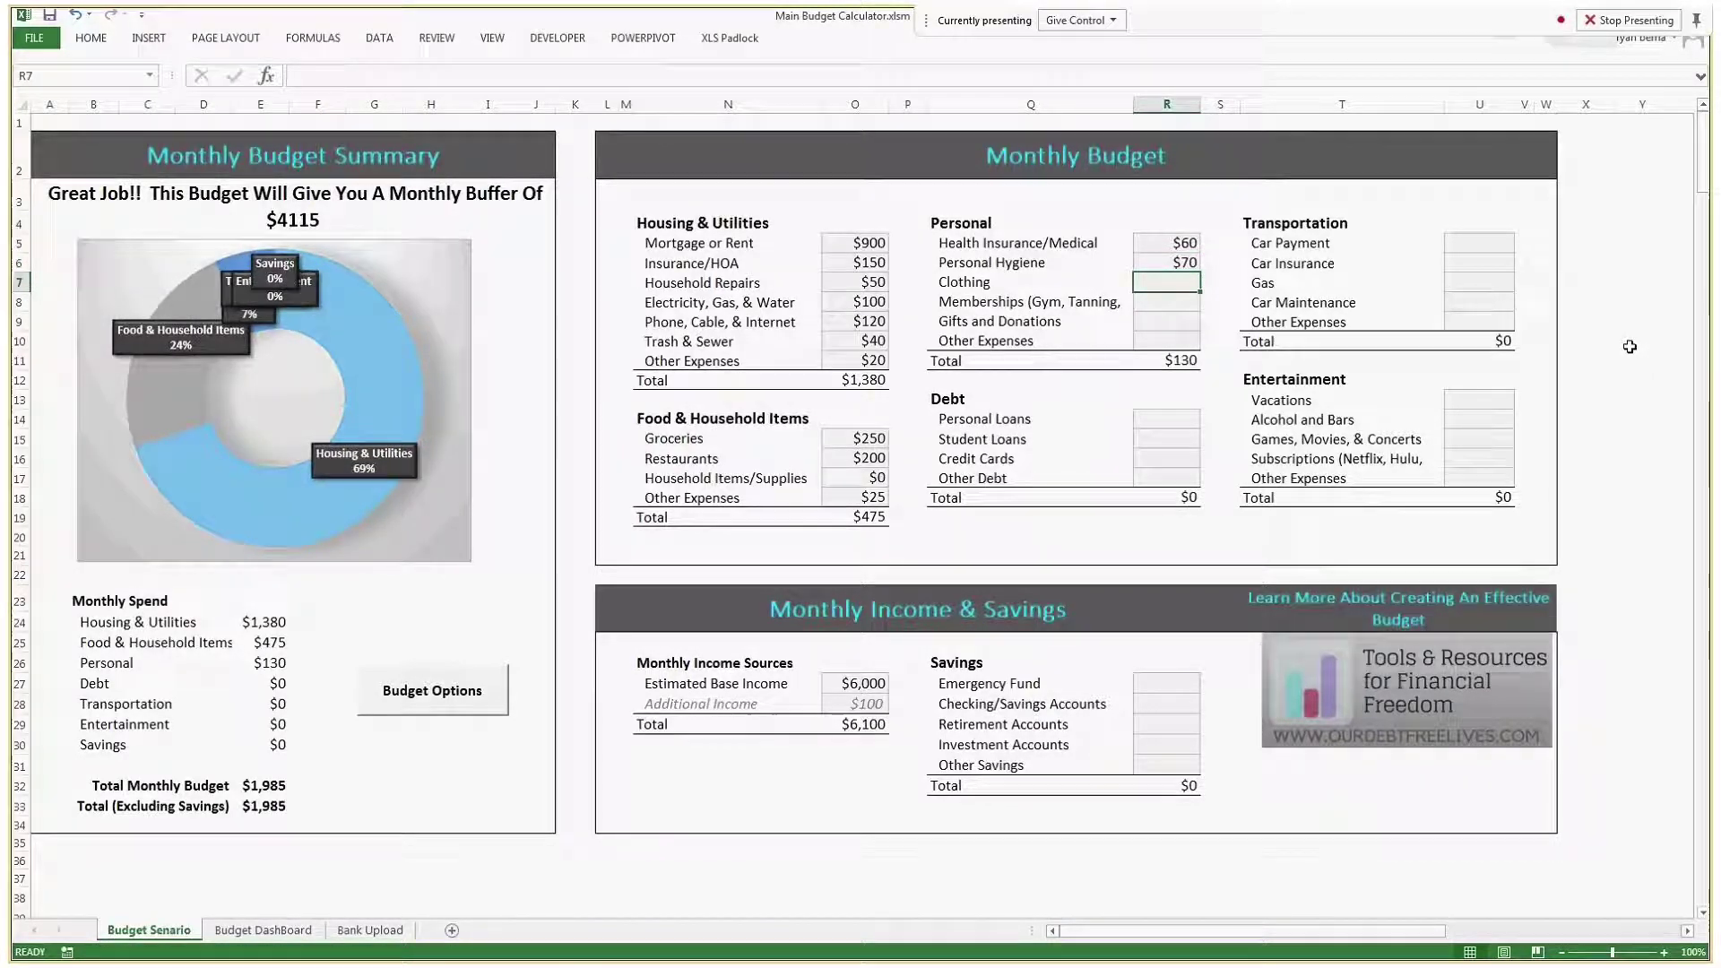
key(Up)
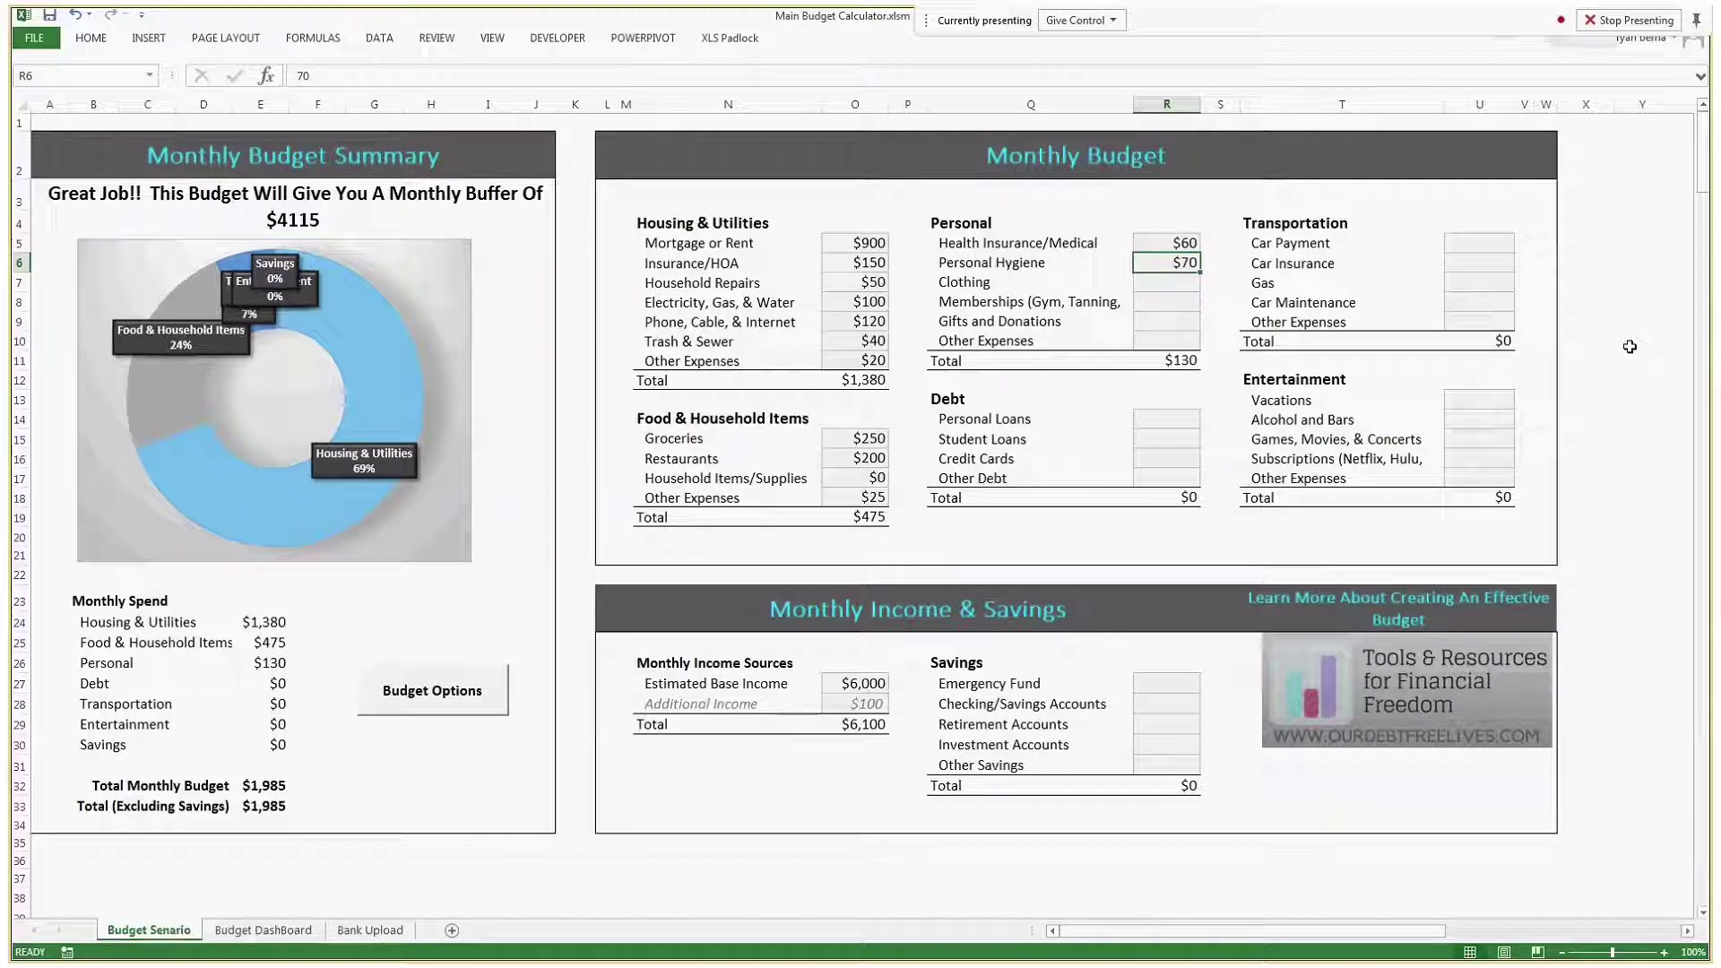
text(90)
key(Return)
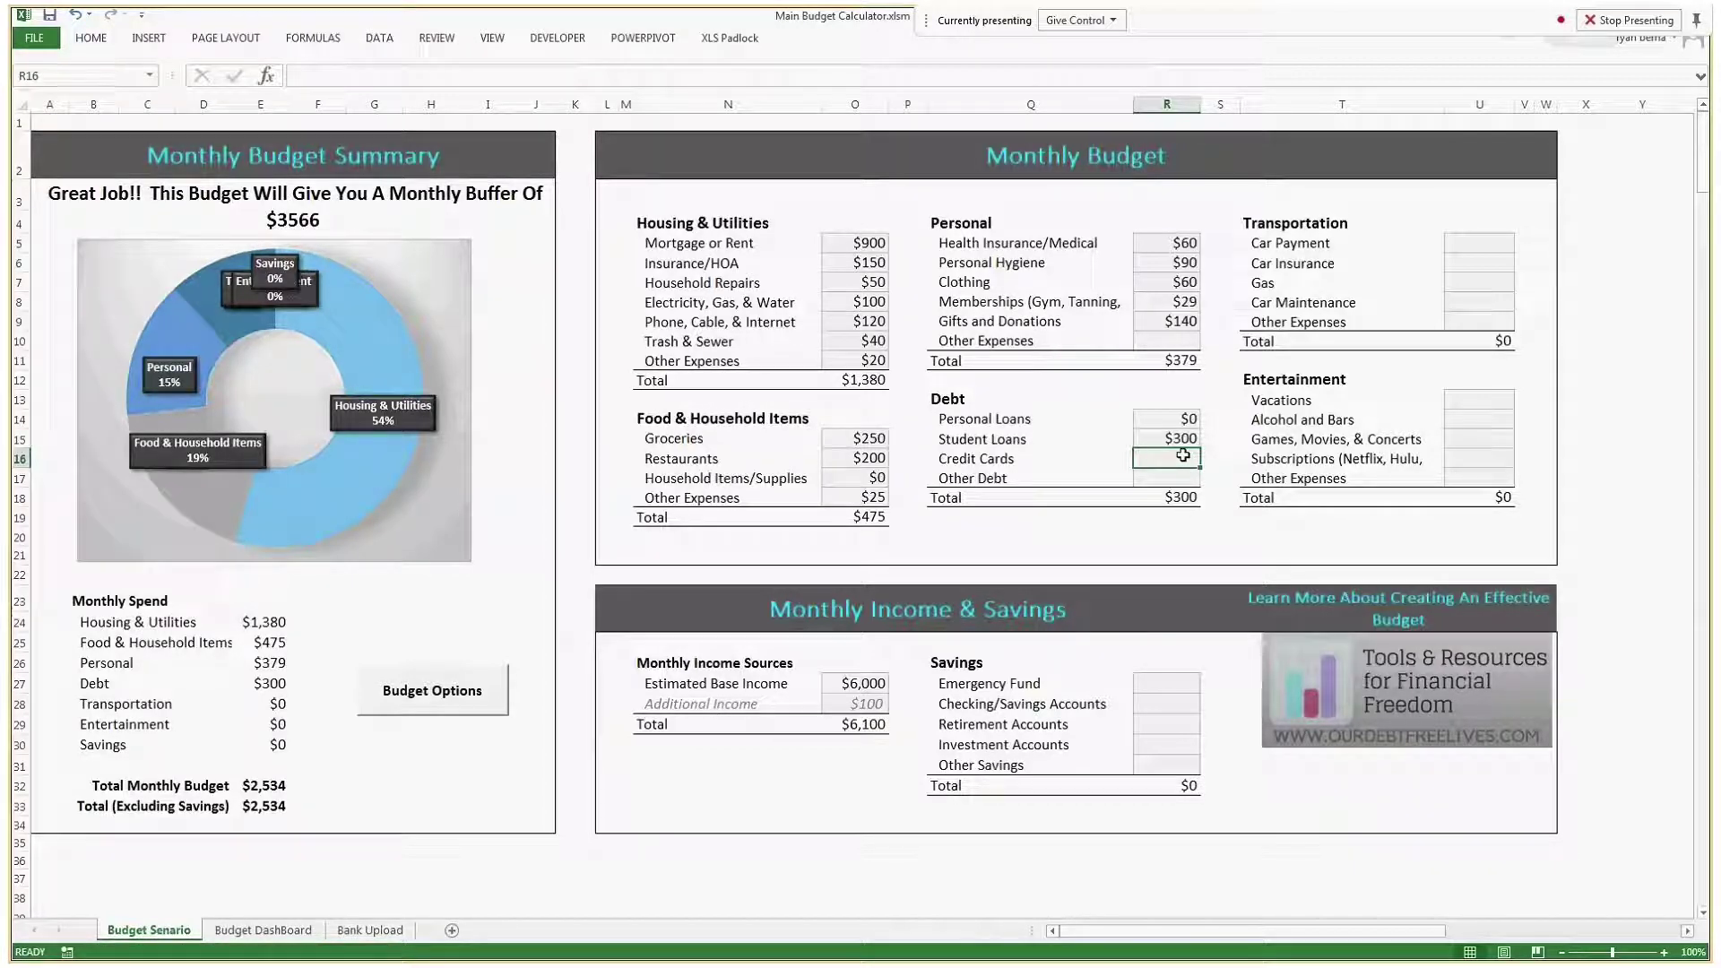
text(100)
In the Transportation budget, enter 350 for the car payment and 100 for car insurance
click(1478, 242)
text(3)
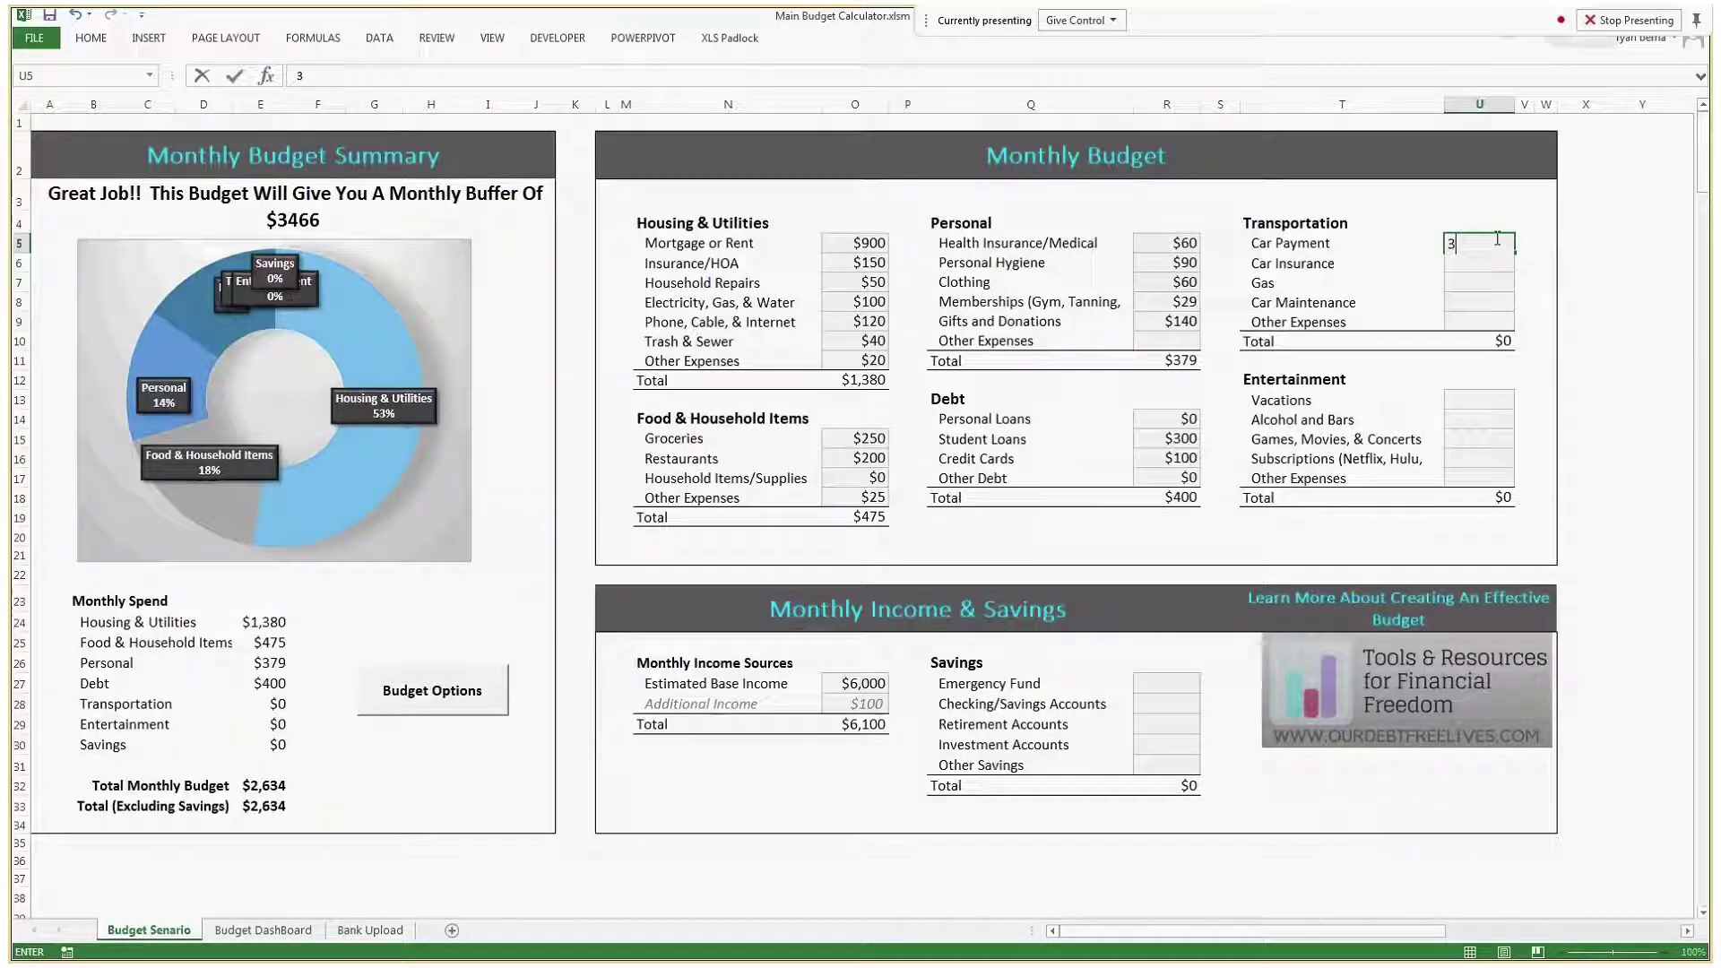
text(50)
key(Return)
text(10)
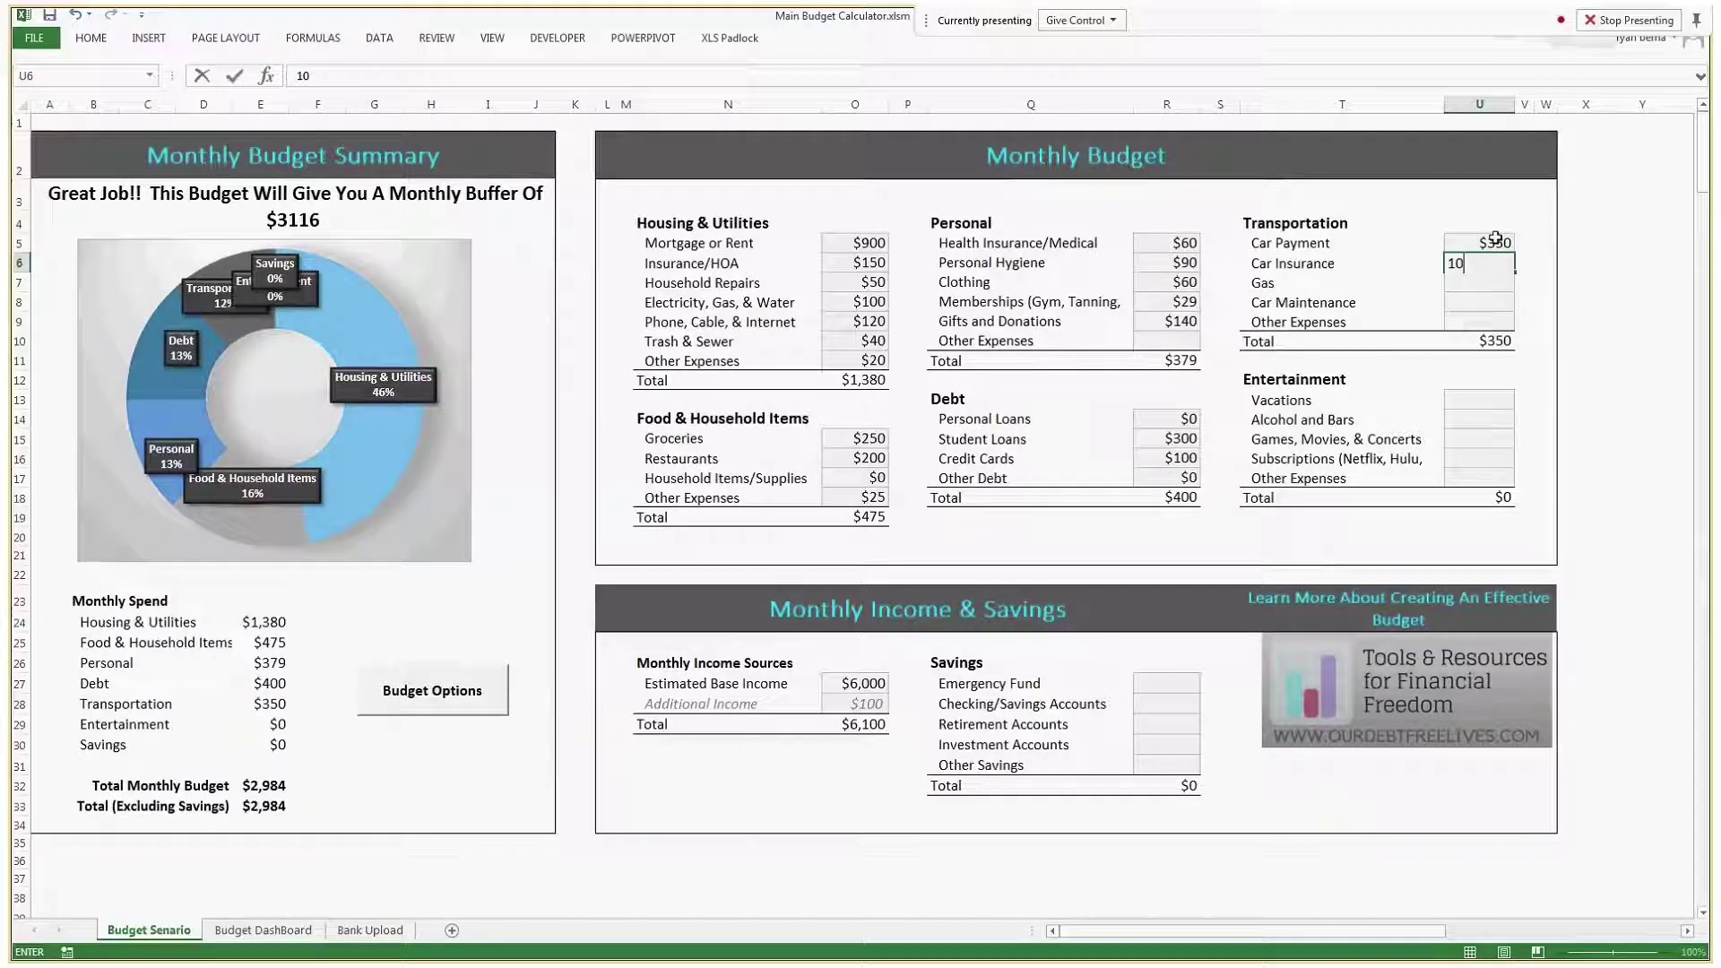
text(0)
key(Return)
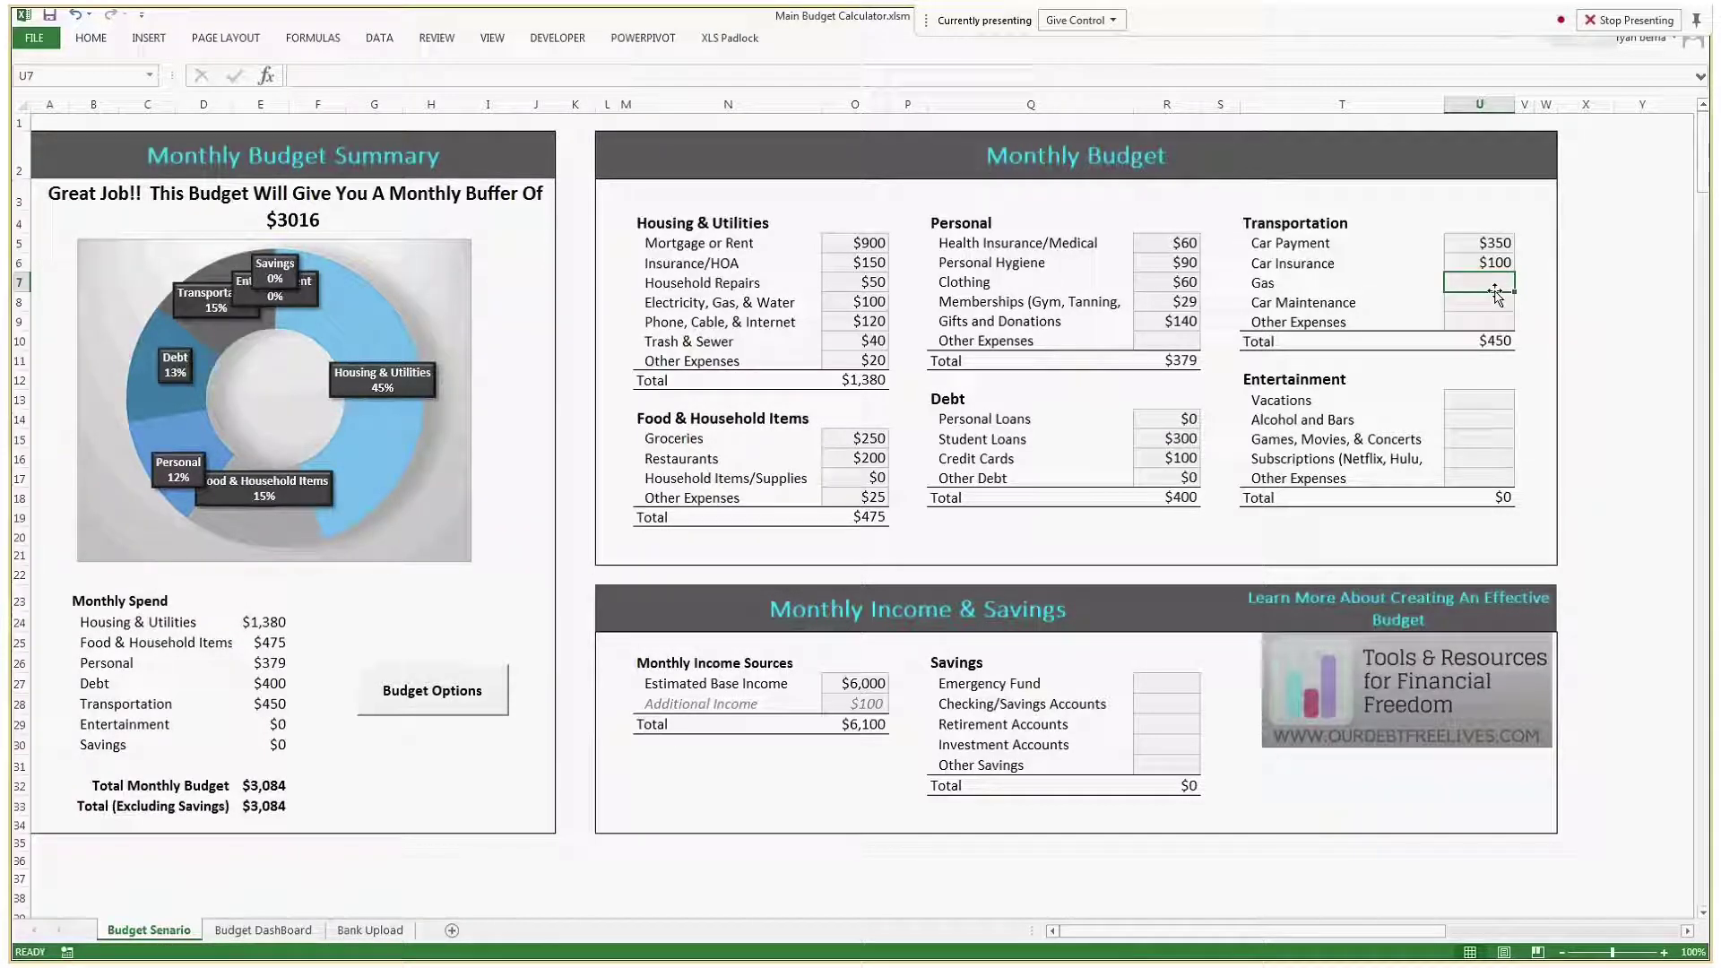
Budget 120 for gas, 50 for car maintenance and 20 for other transportation, and fill the Entertainment rows with 500, 150, 90, 29 and 0
text(120)
key(Return)
text(50)
key(Return)
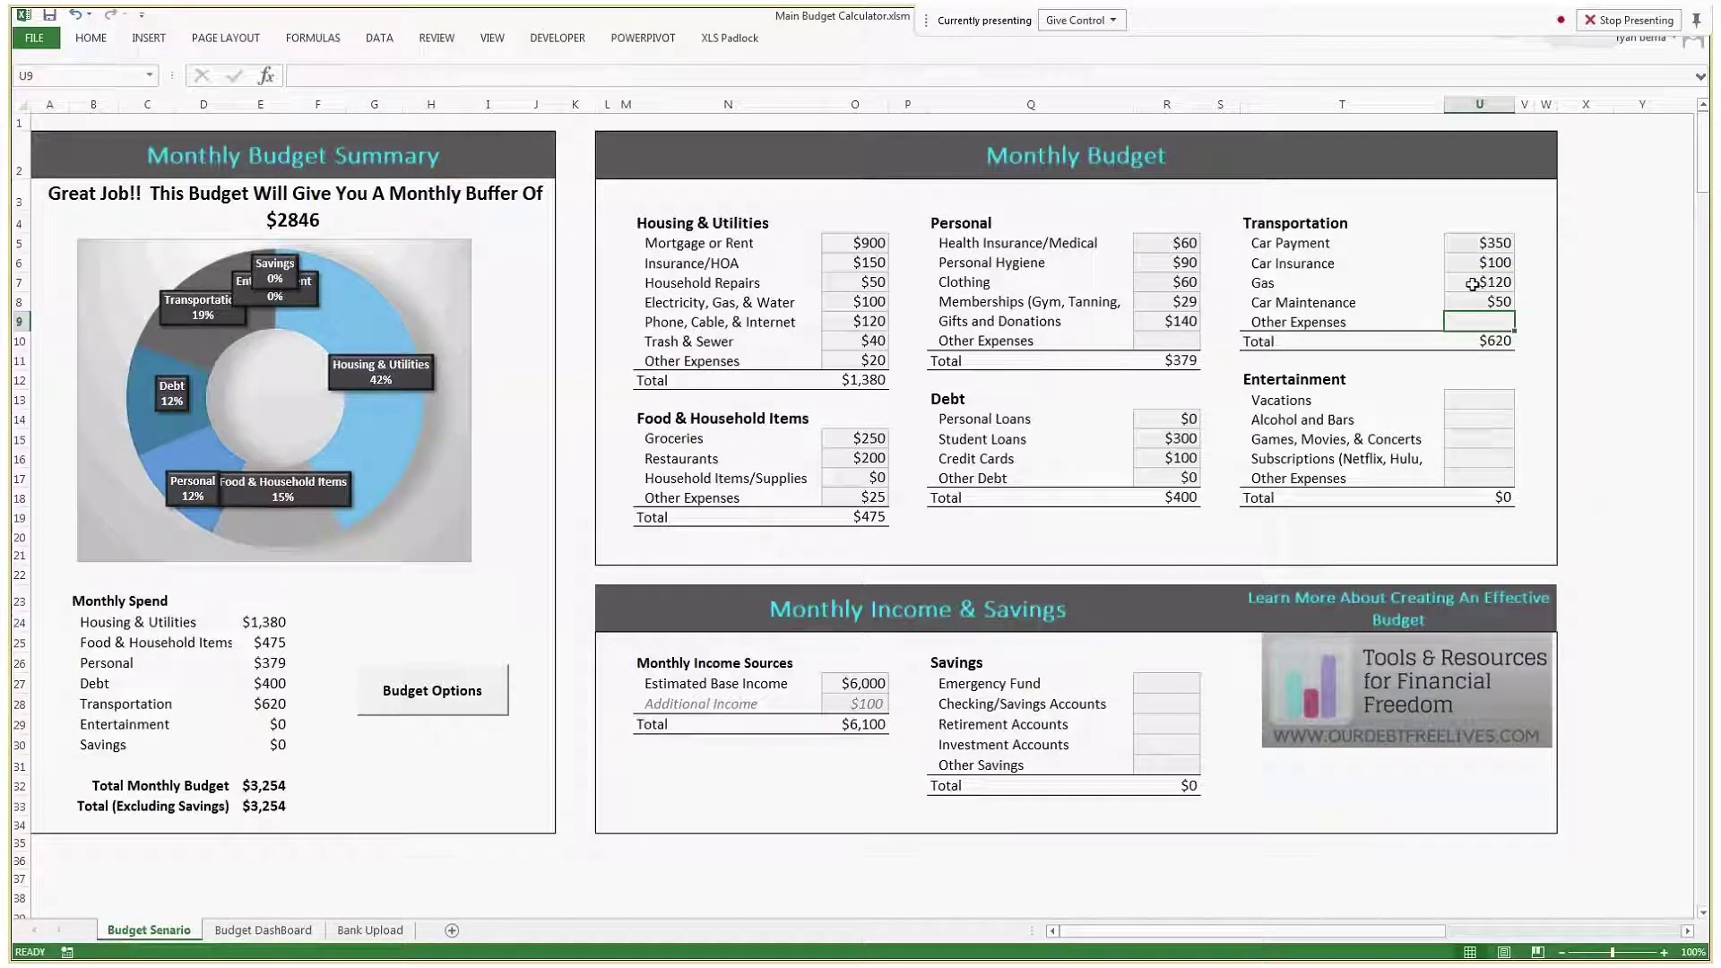
text(20)
key(Return)
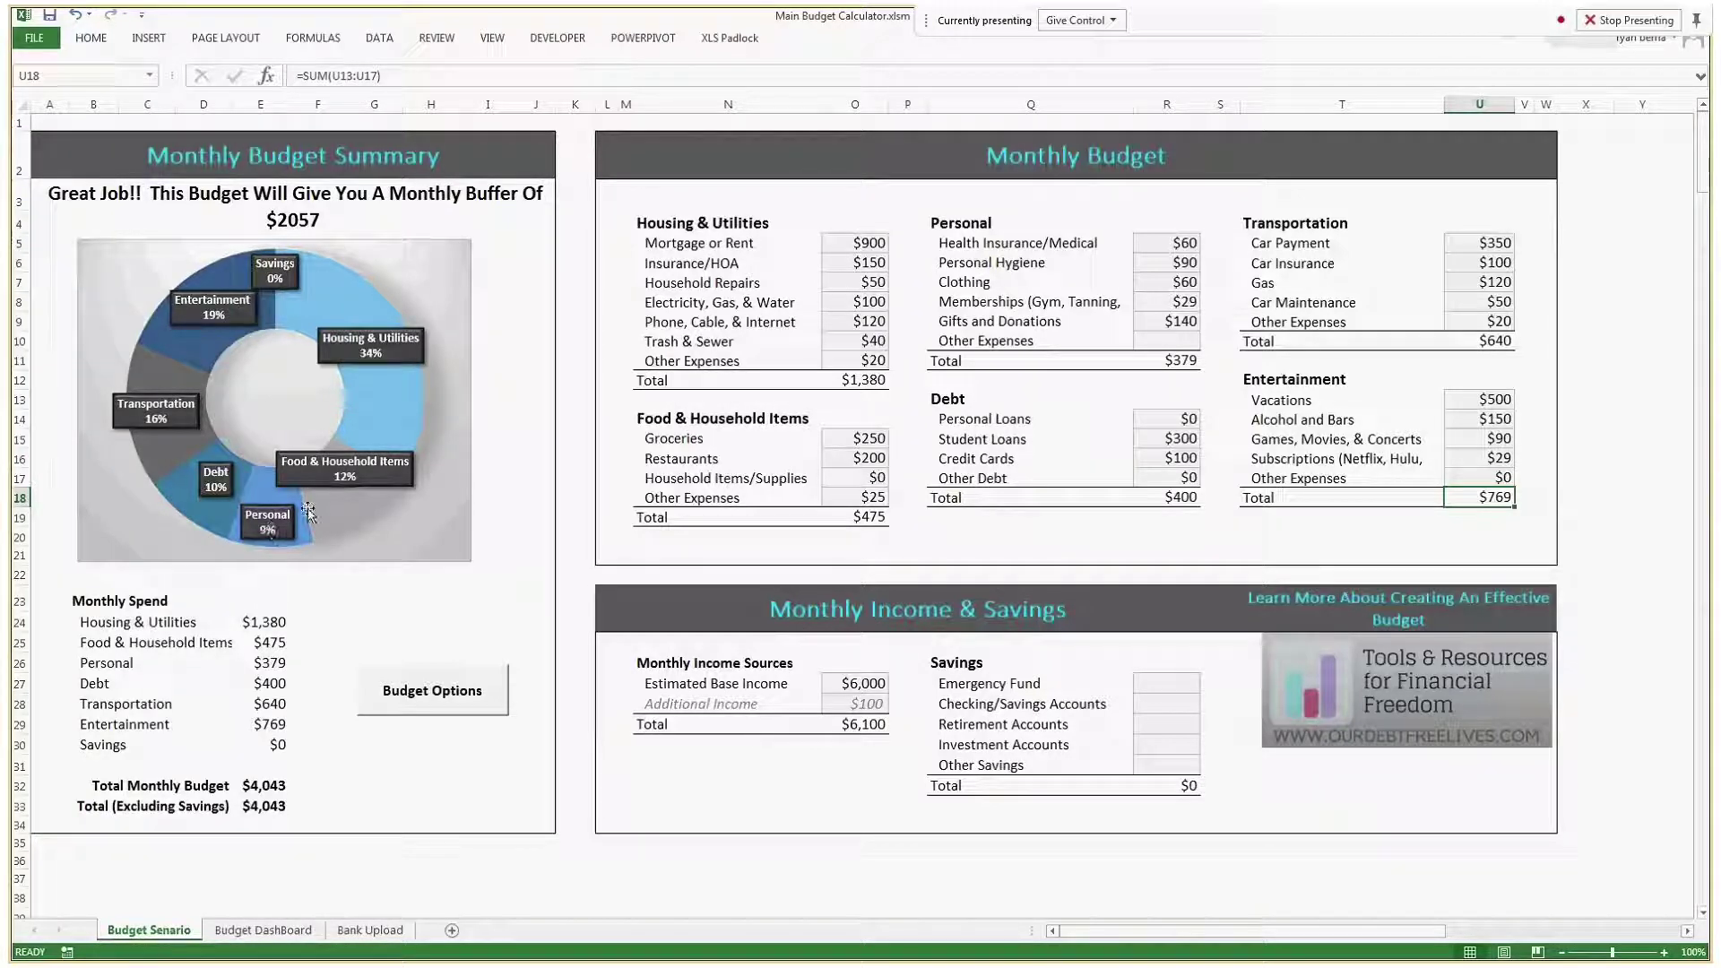
Examine the category shares in the monthly spending chart, including Food & Household Items
mouse_move(131, 439)
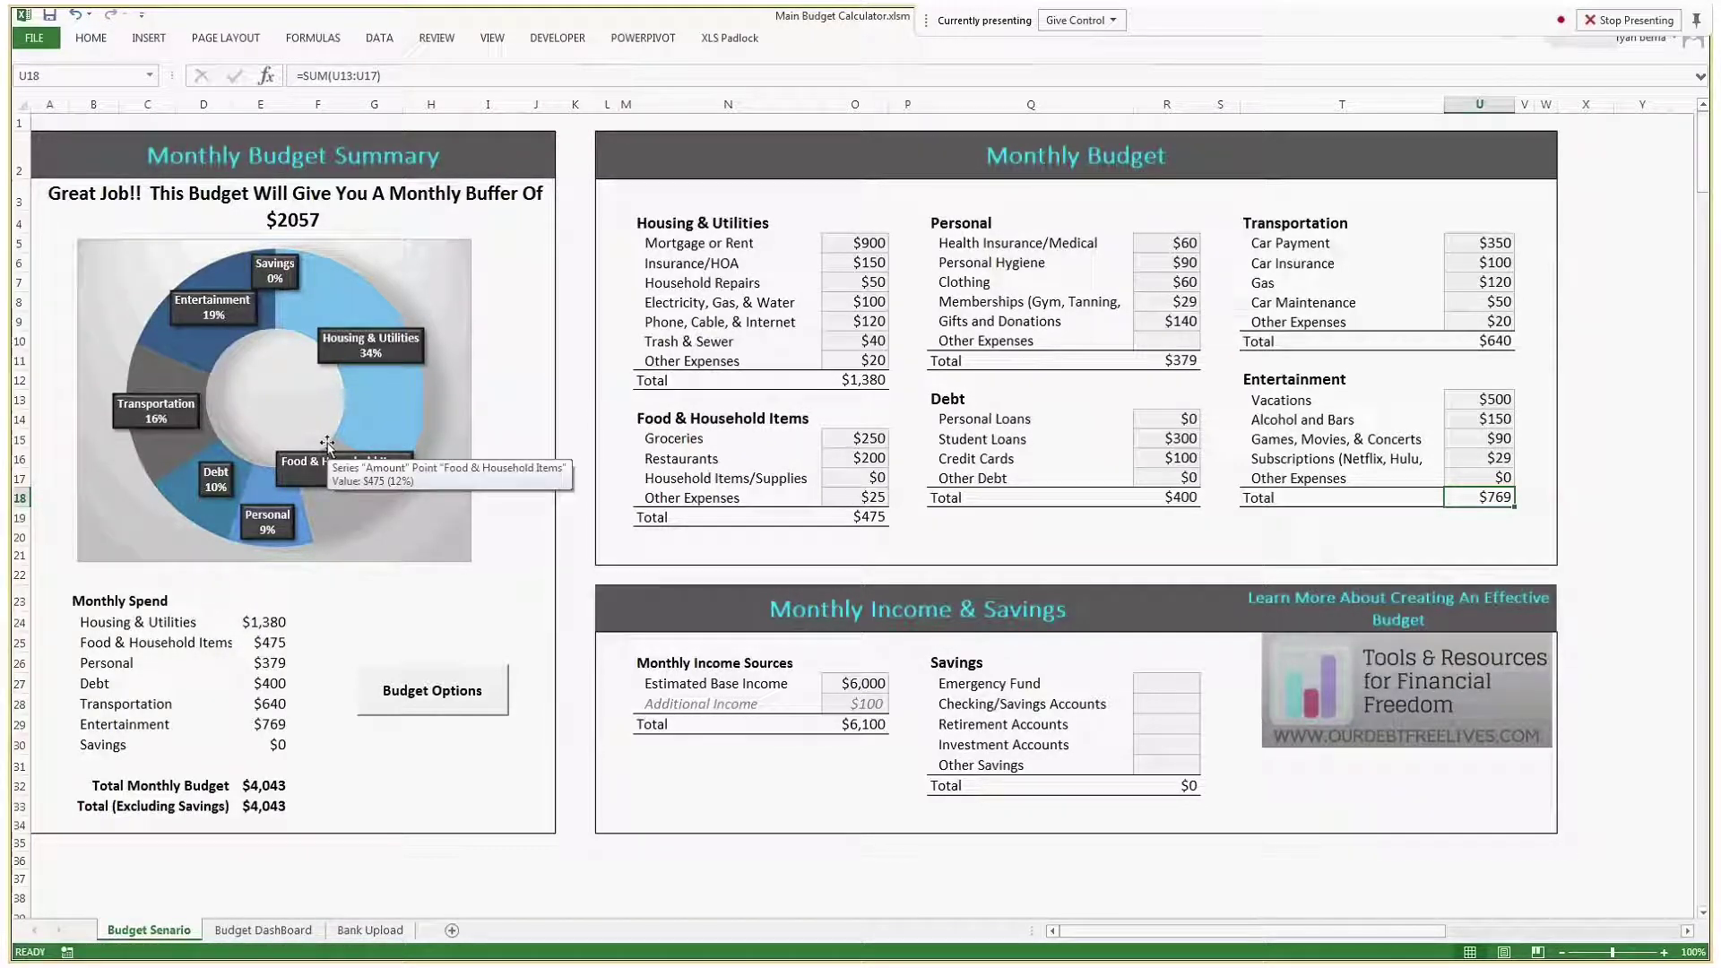
Fill the five Savings rows with 0, 200, 1,800, 350 and 0, starting at Emergency Fund
click(1159, 684)
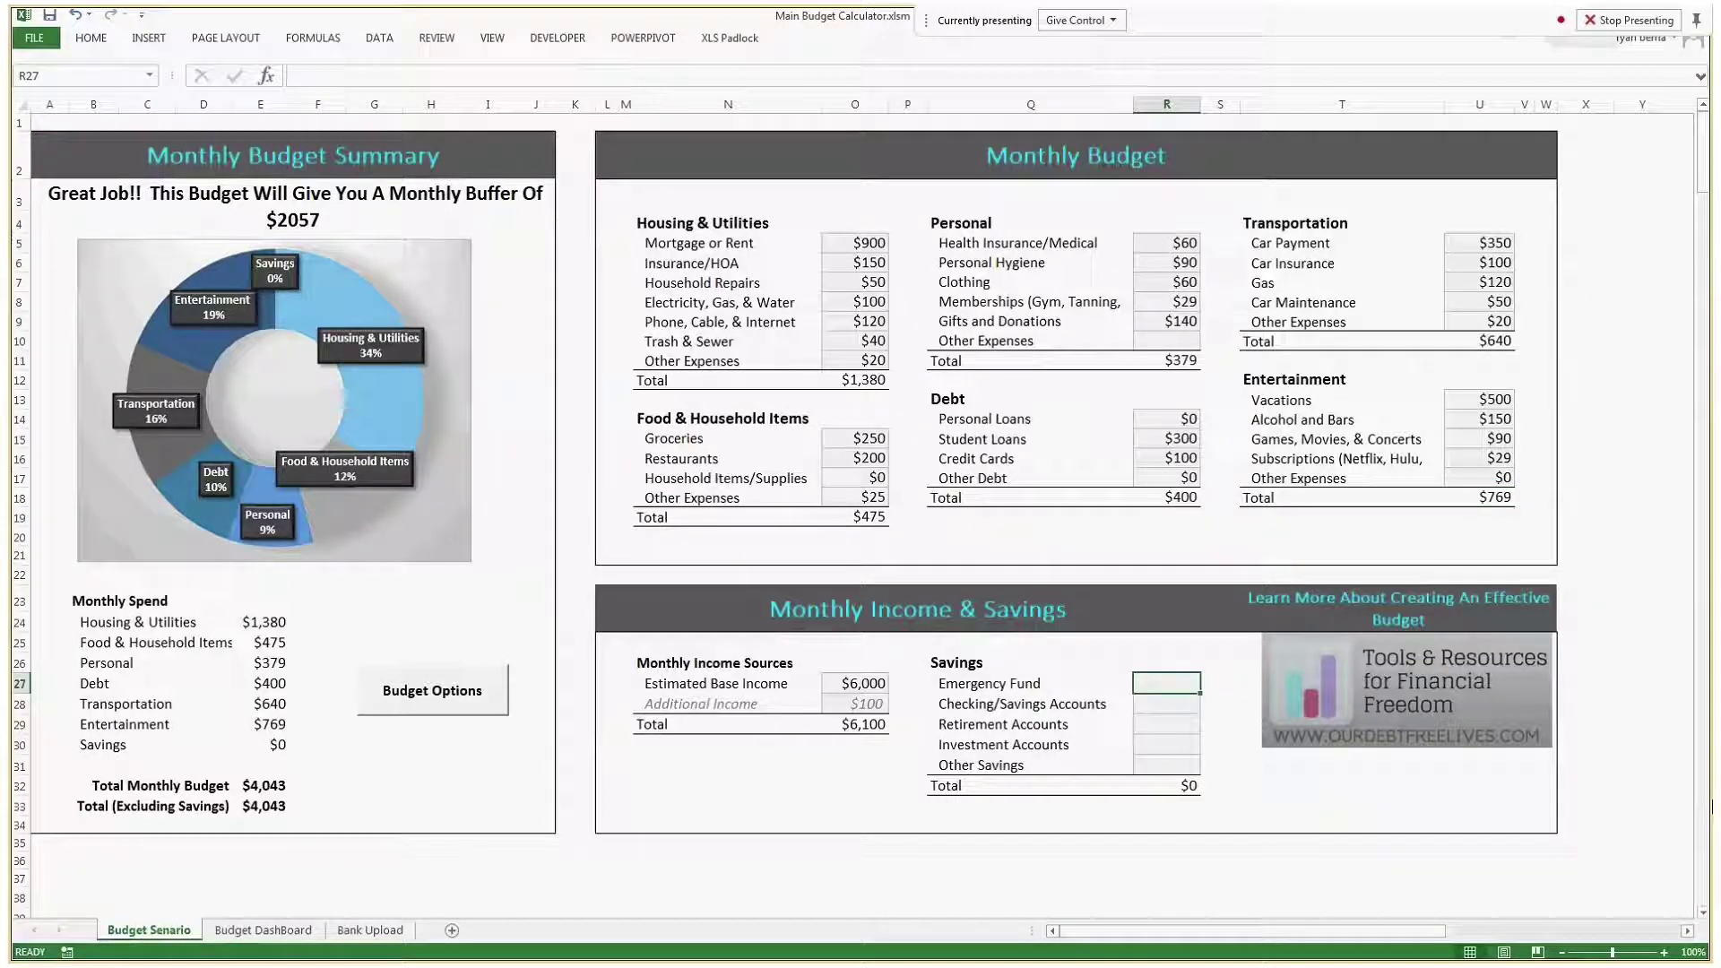
text(0)
key(Return)
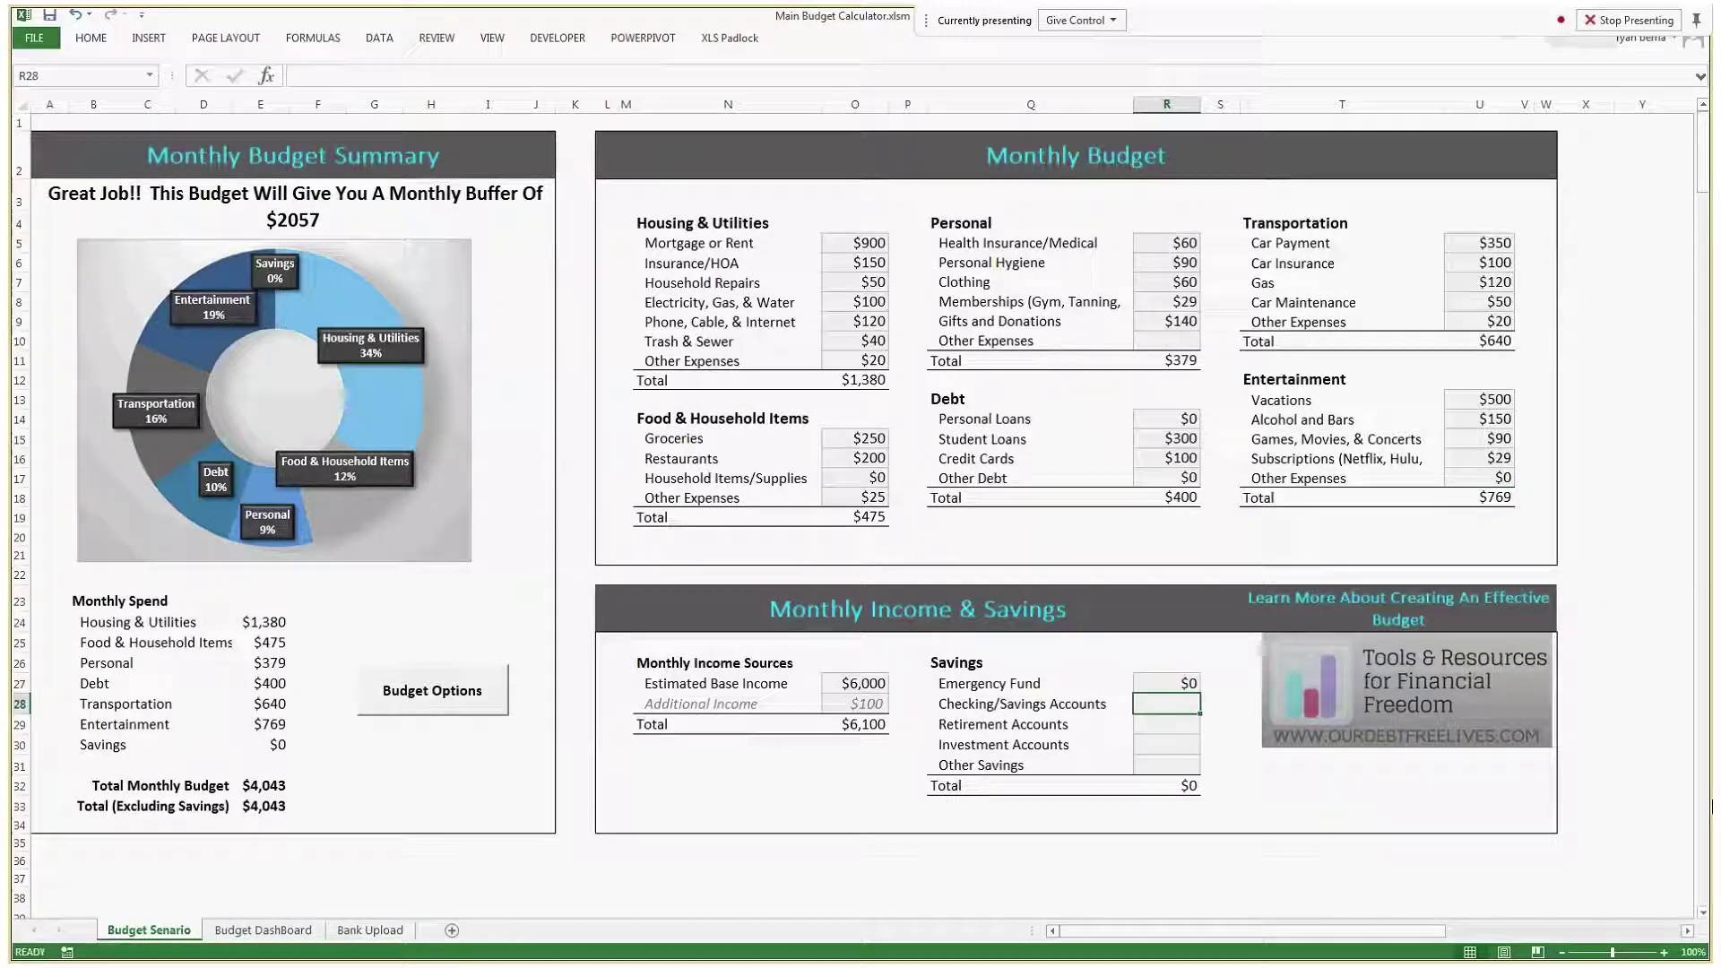
text(200)
key(Return)
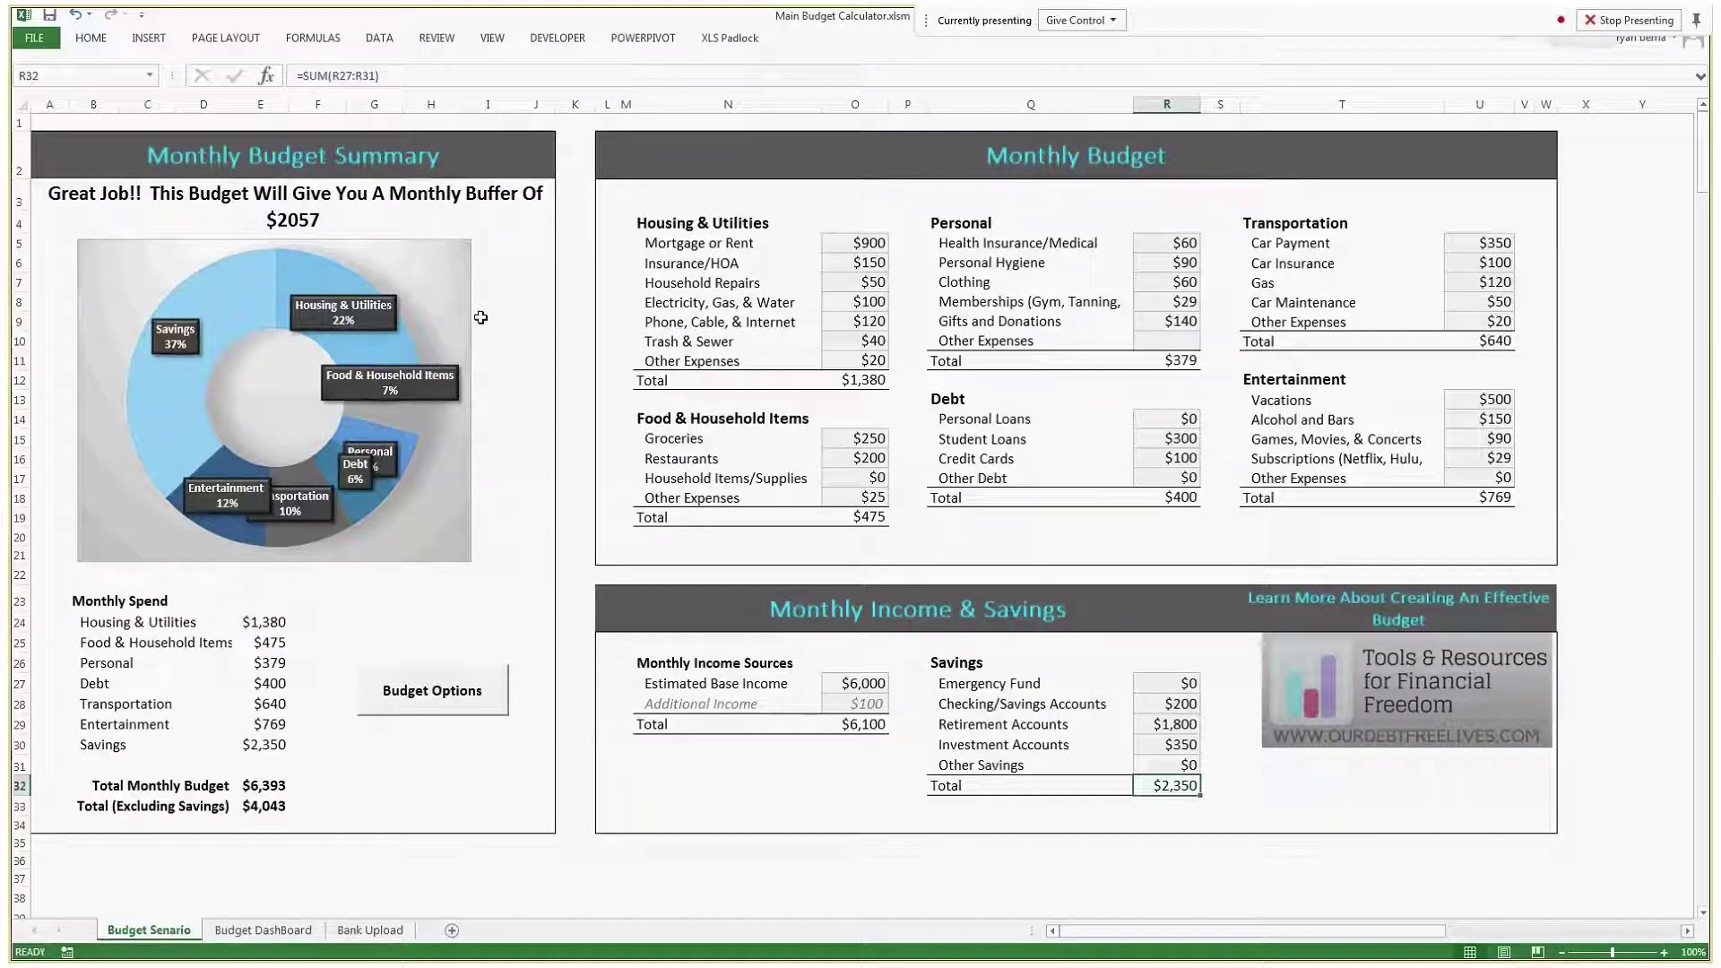
Review the monthly buffer message against the Total Monthly Budget and the Total (Excluding Savings) in the budget summary
click(151, 208)
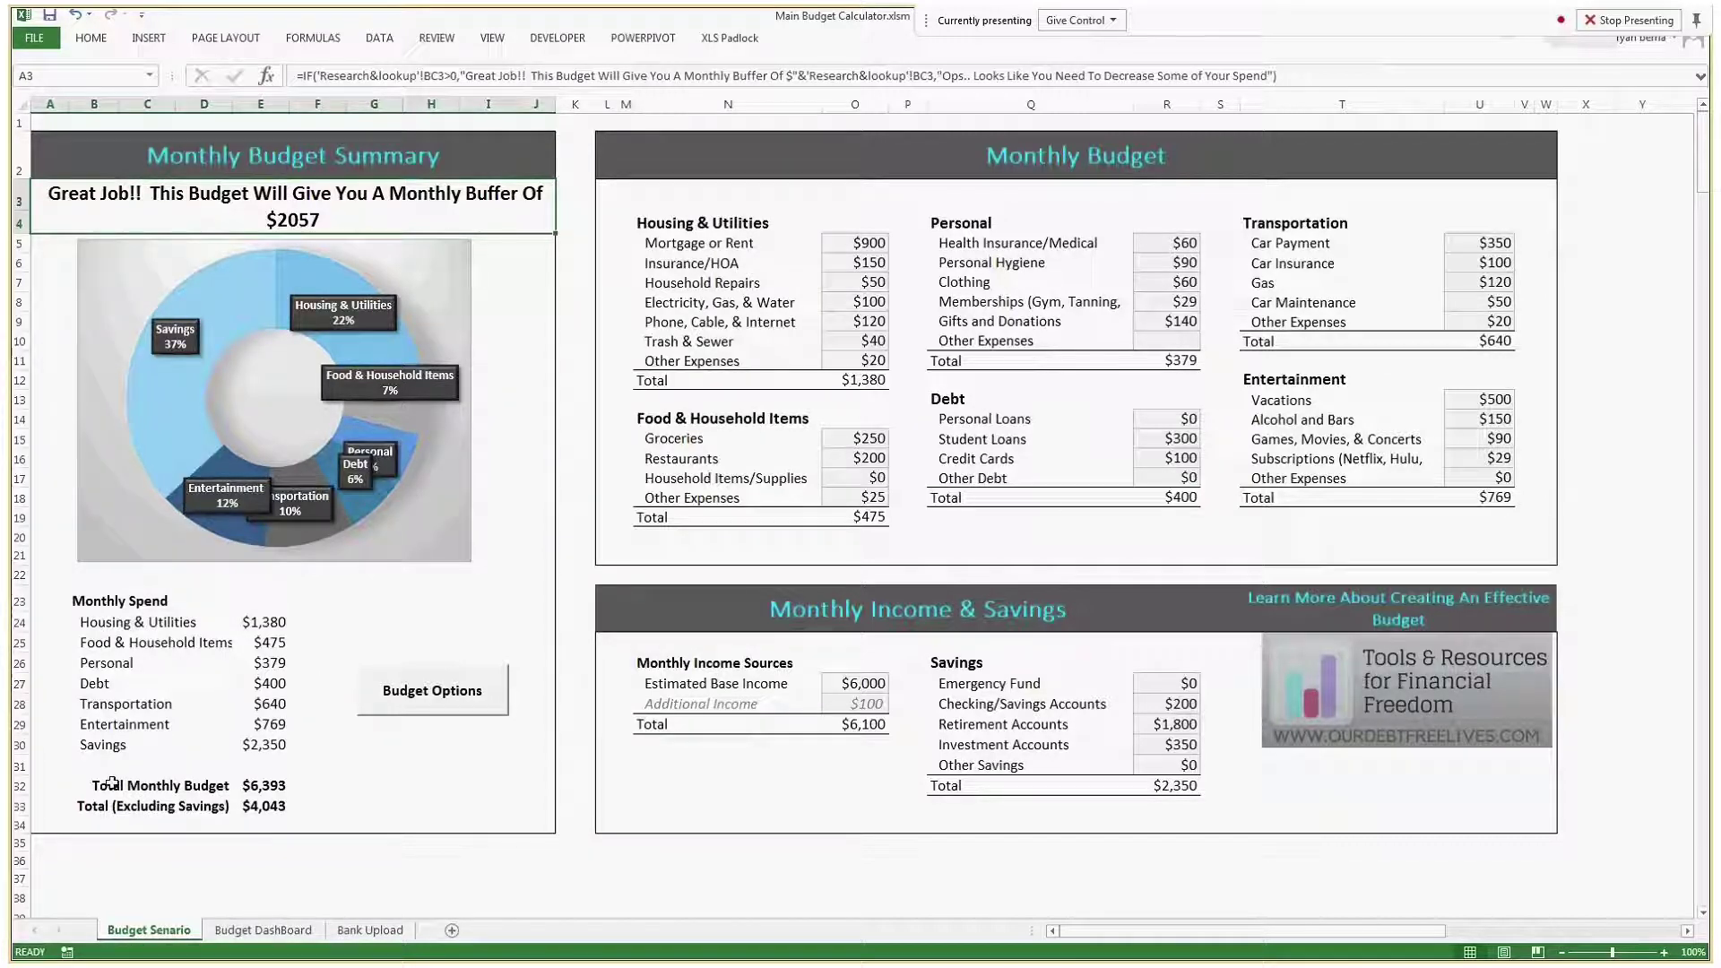
drag(136, 784, 285, 786)
click(324, 786)
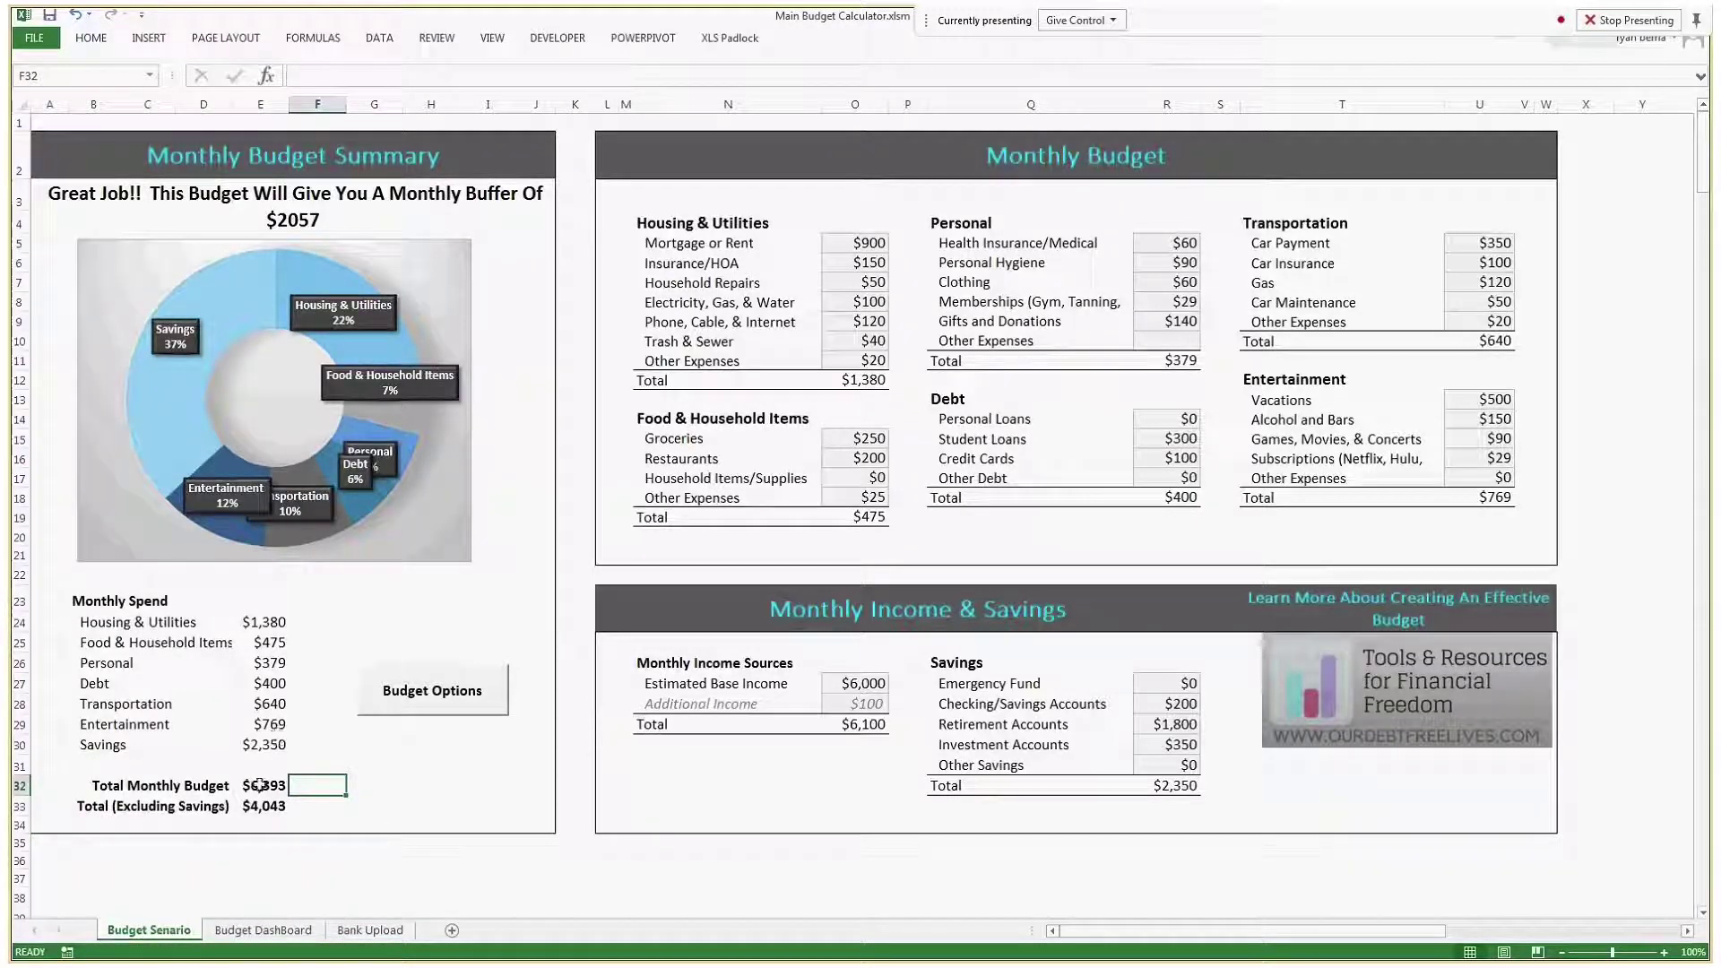
drag(262, 805, 82, 802)
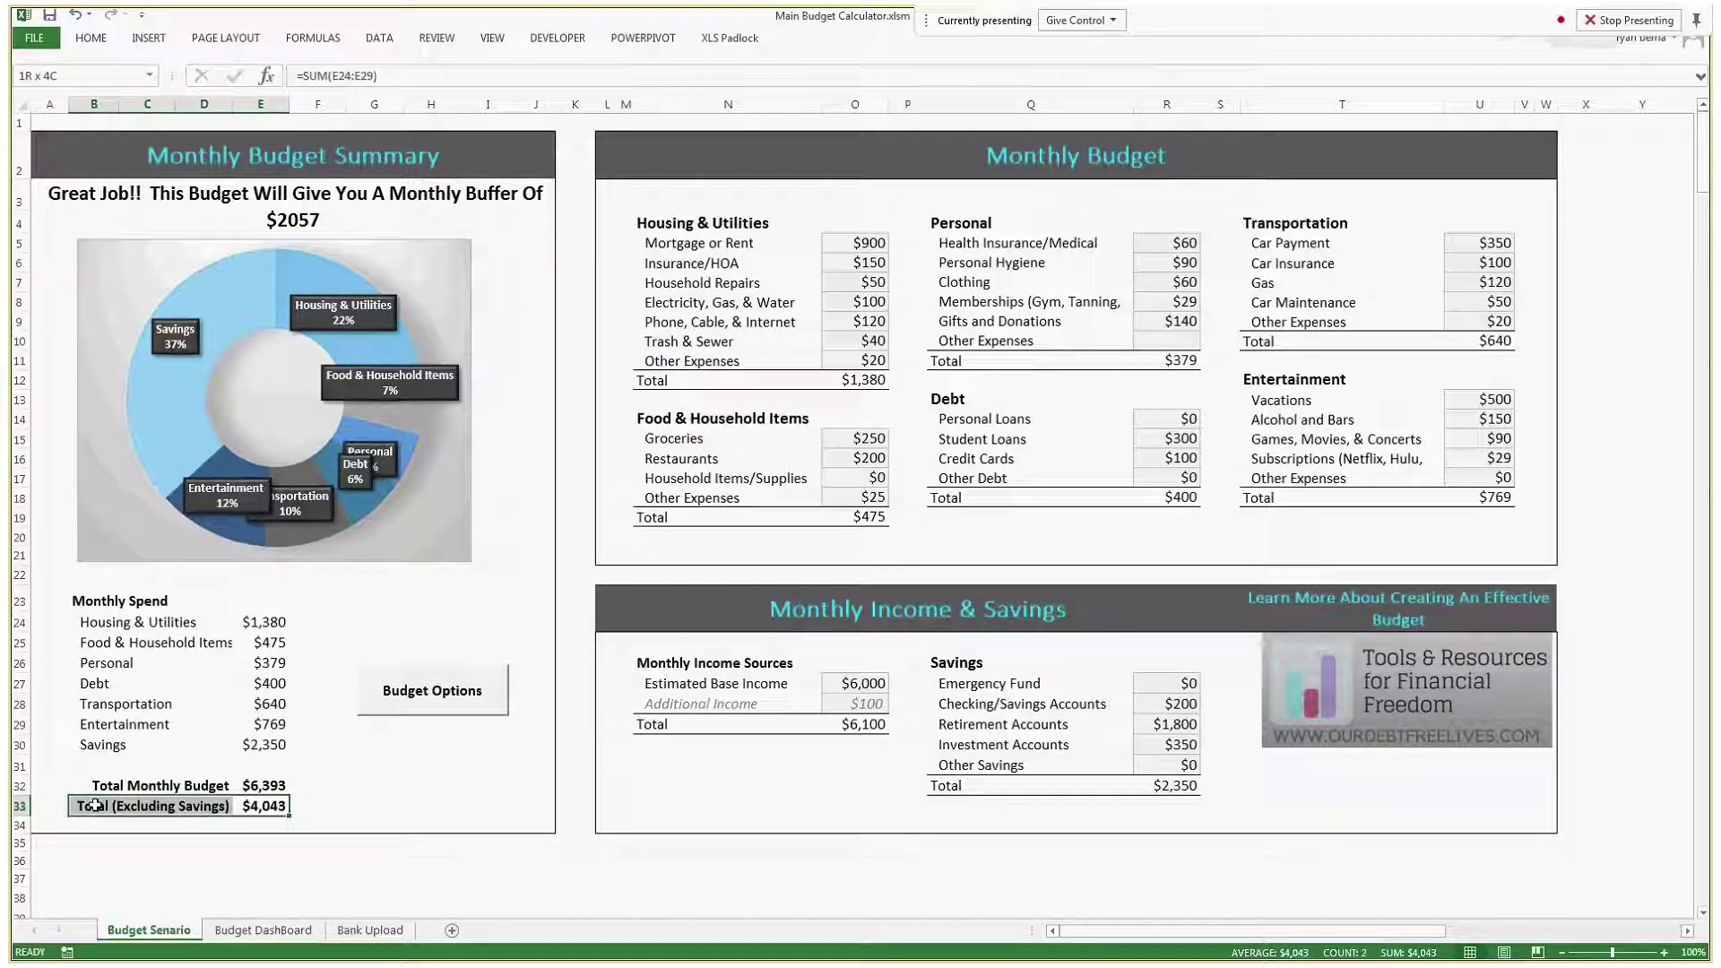
click(264, 806)
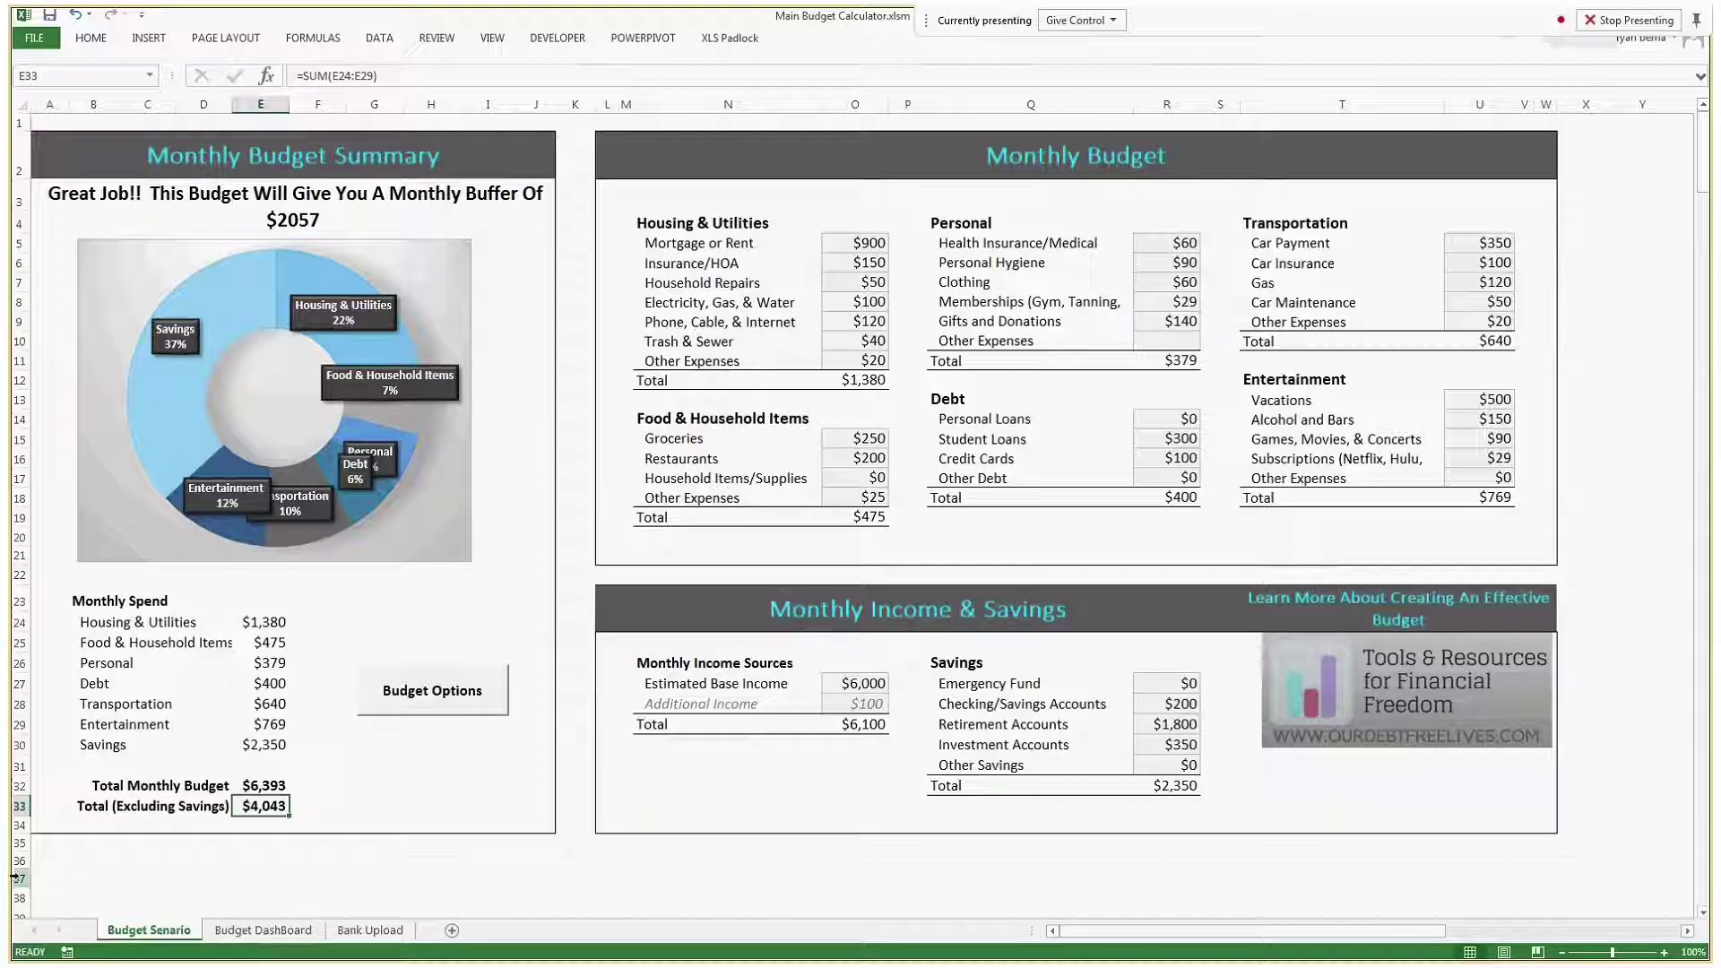
click(389, 217)
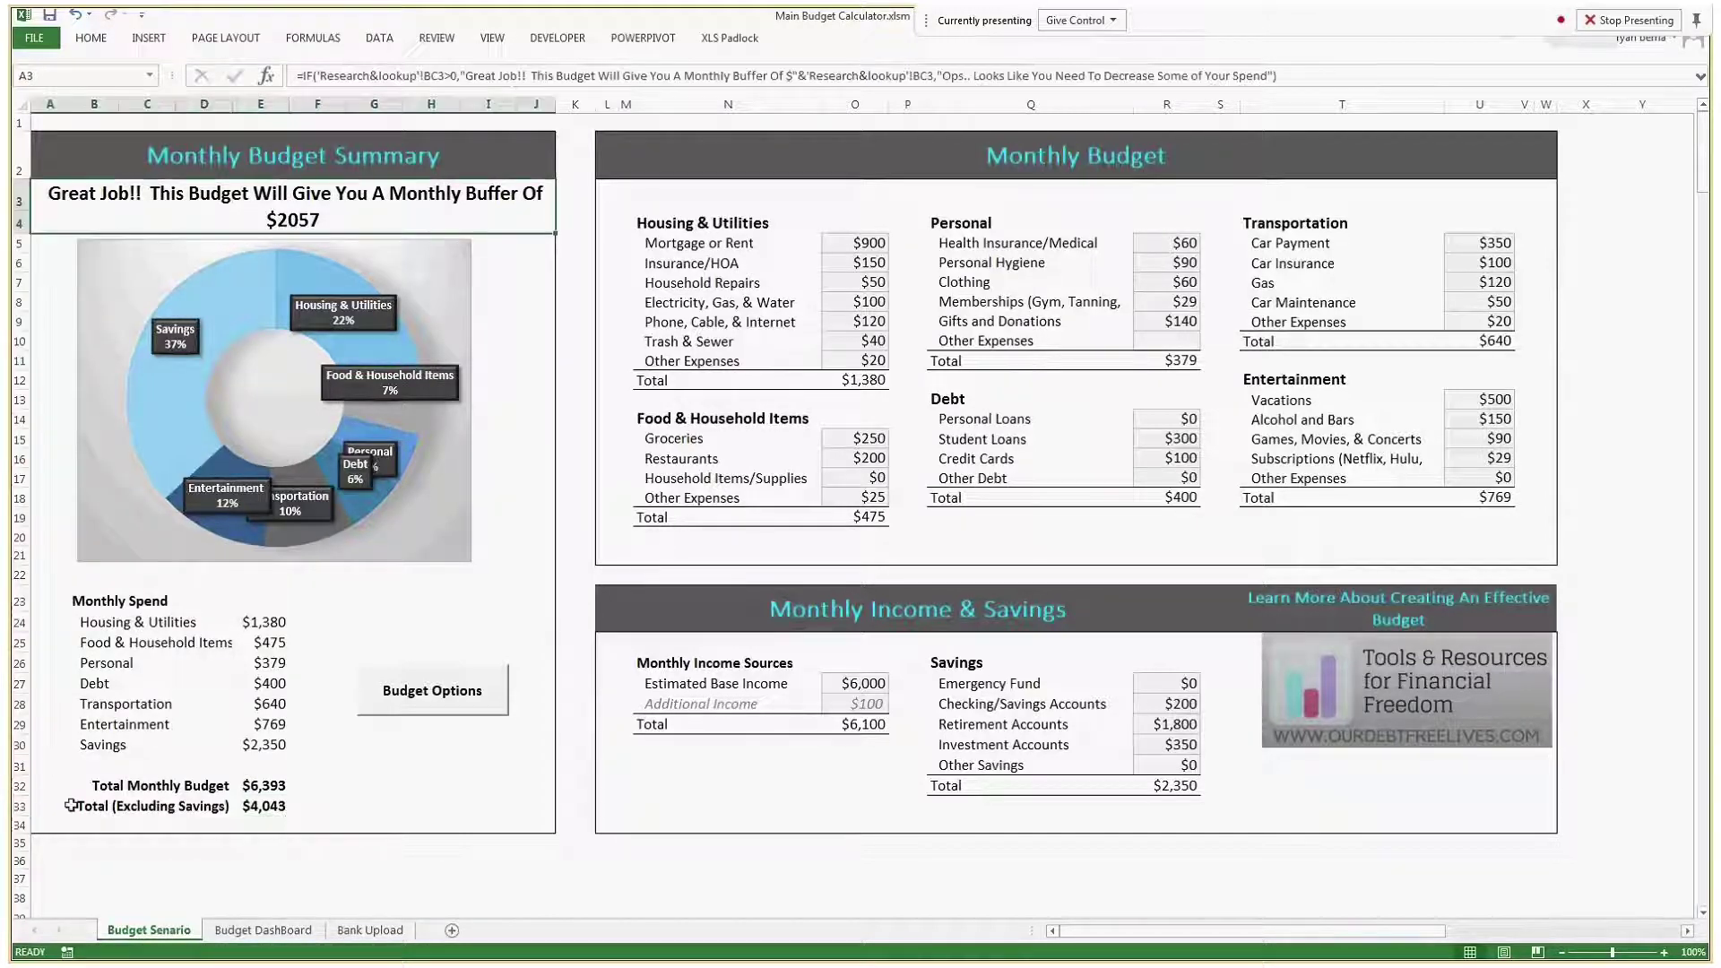
click(269, 802)
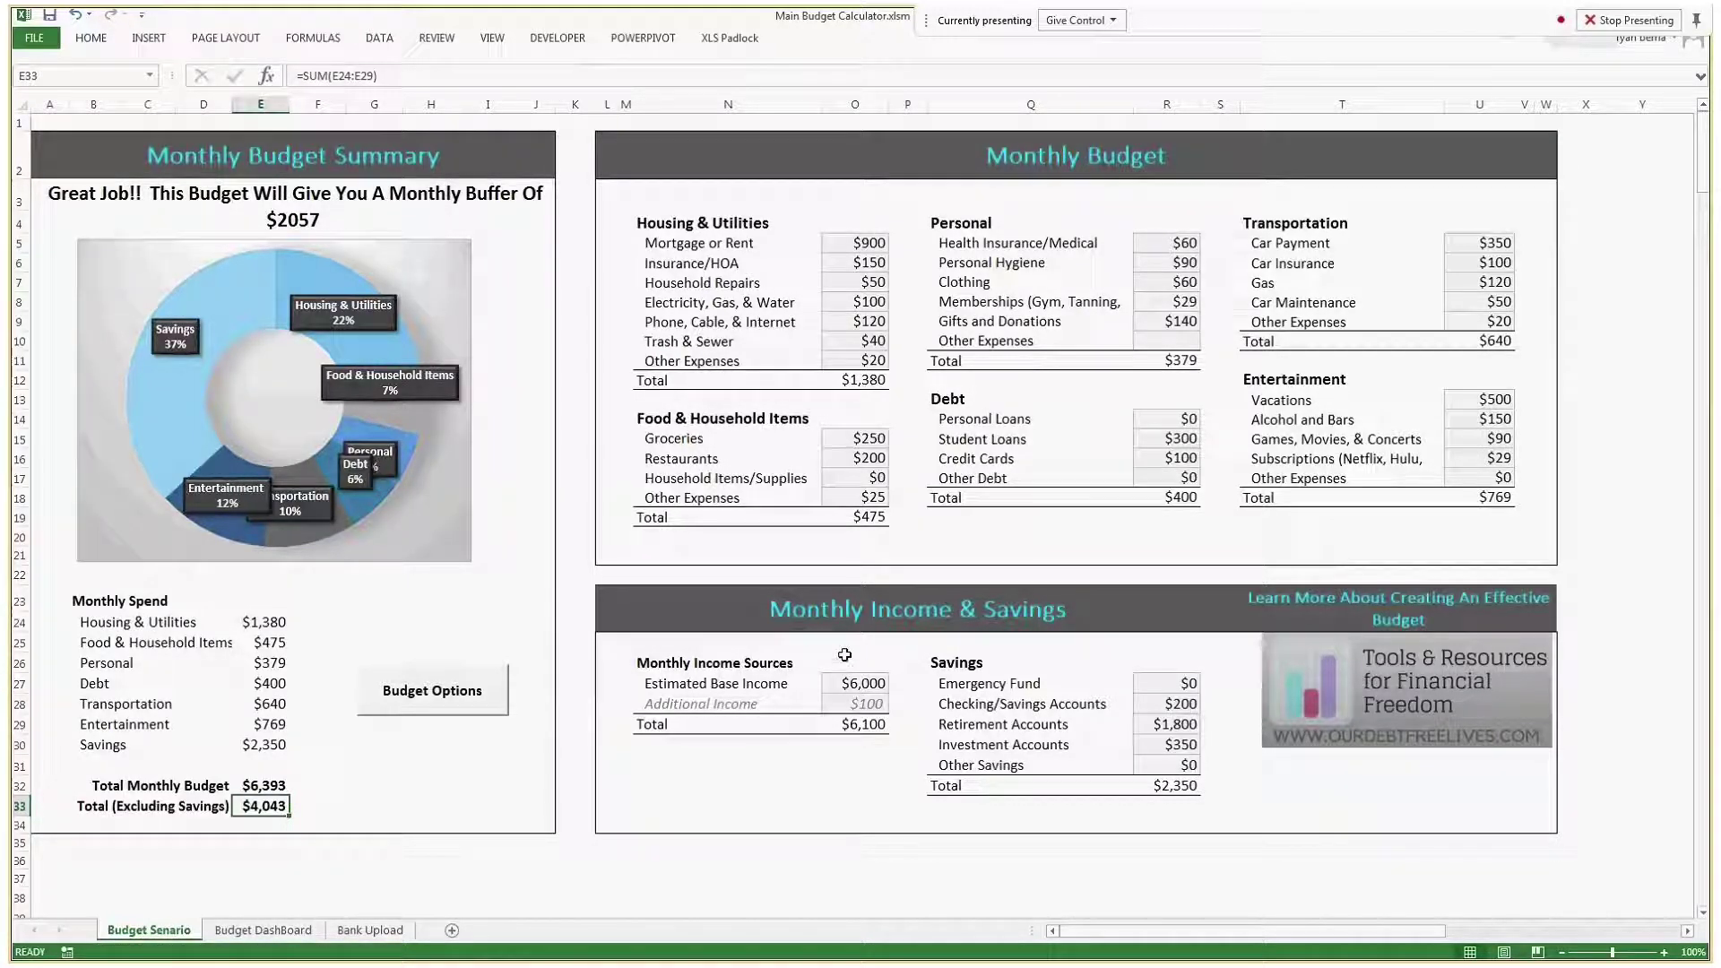
Set the Retirement Accounts savings to 1,500 and the Vacations budget to 400
click(1188, 725)
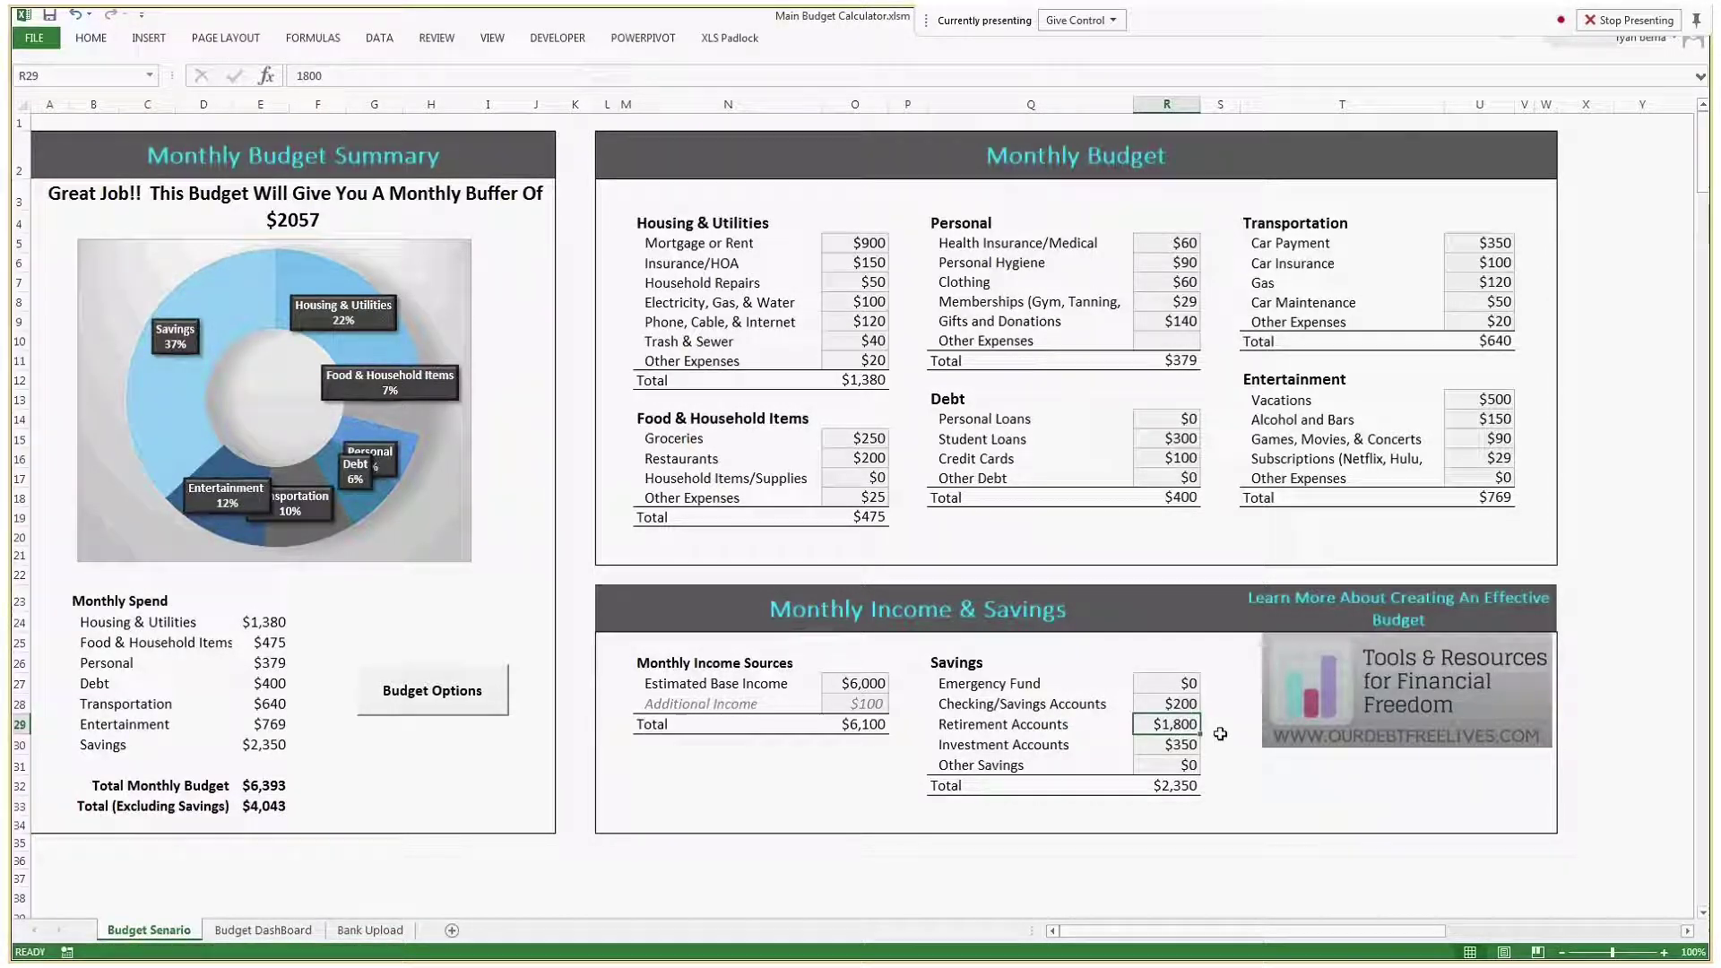
text(1,50)
text(0)
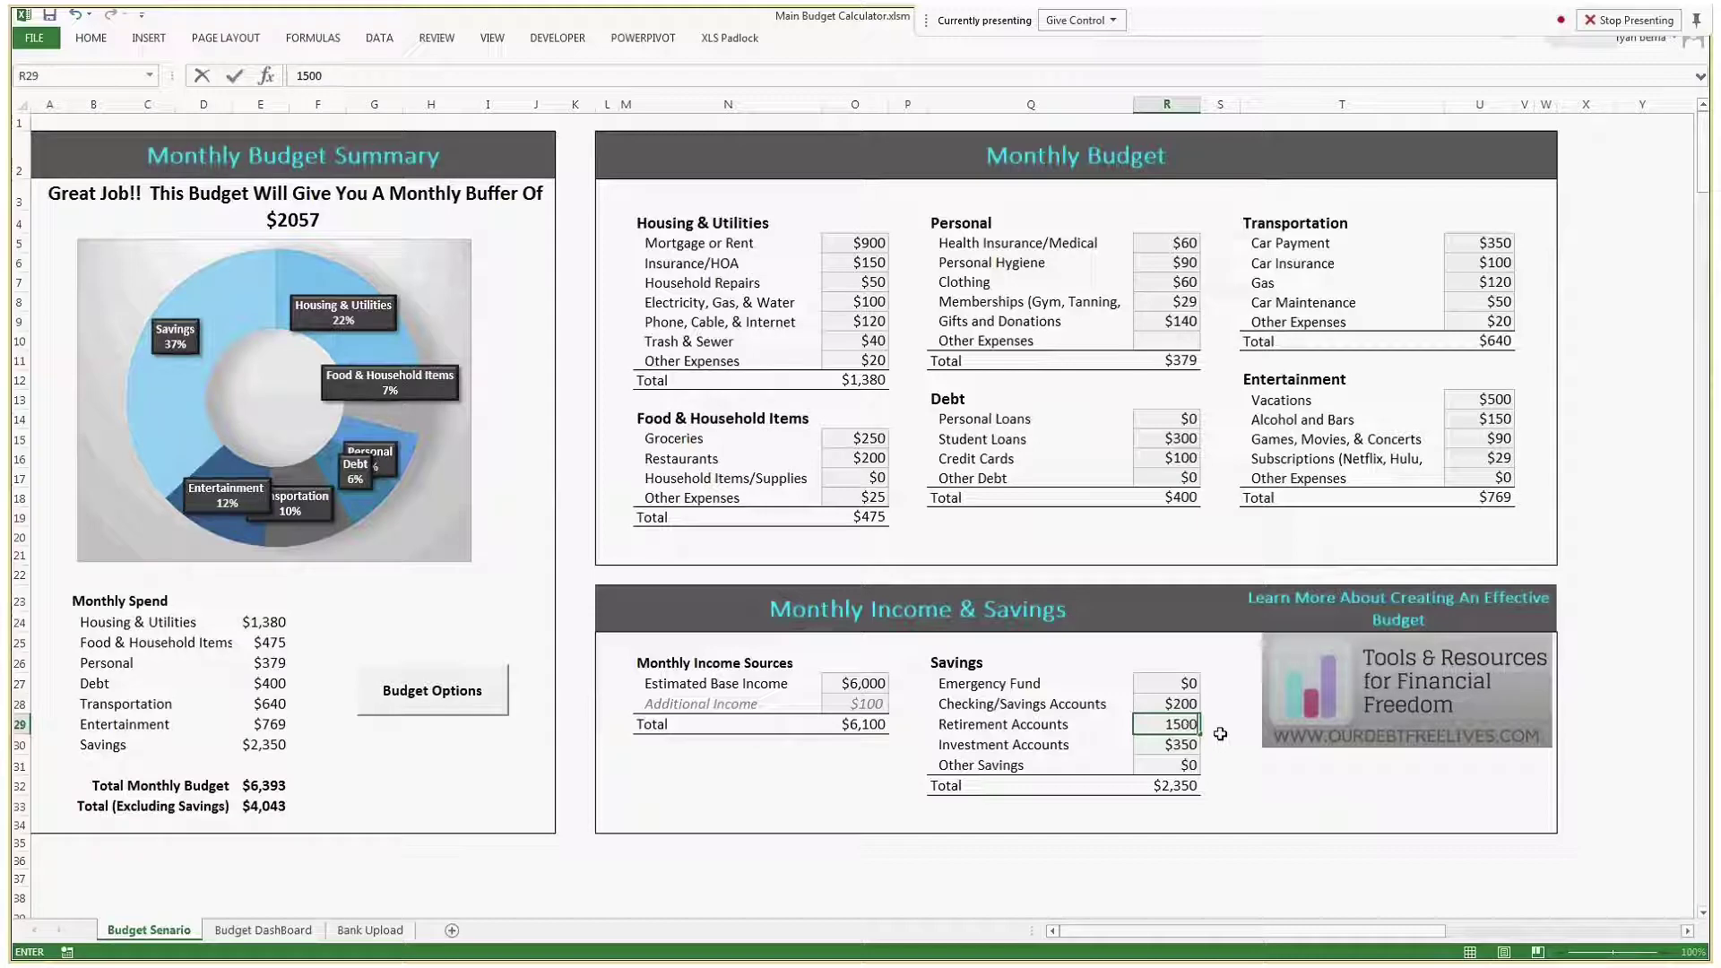
key(Return)
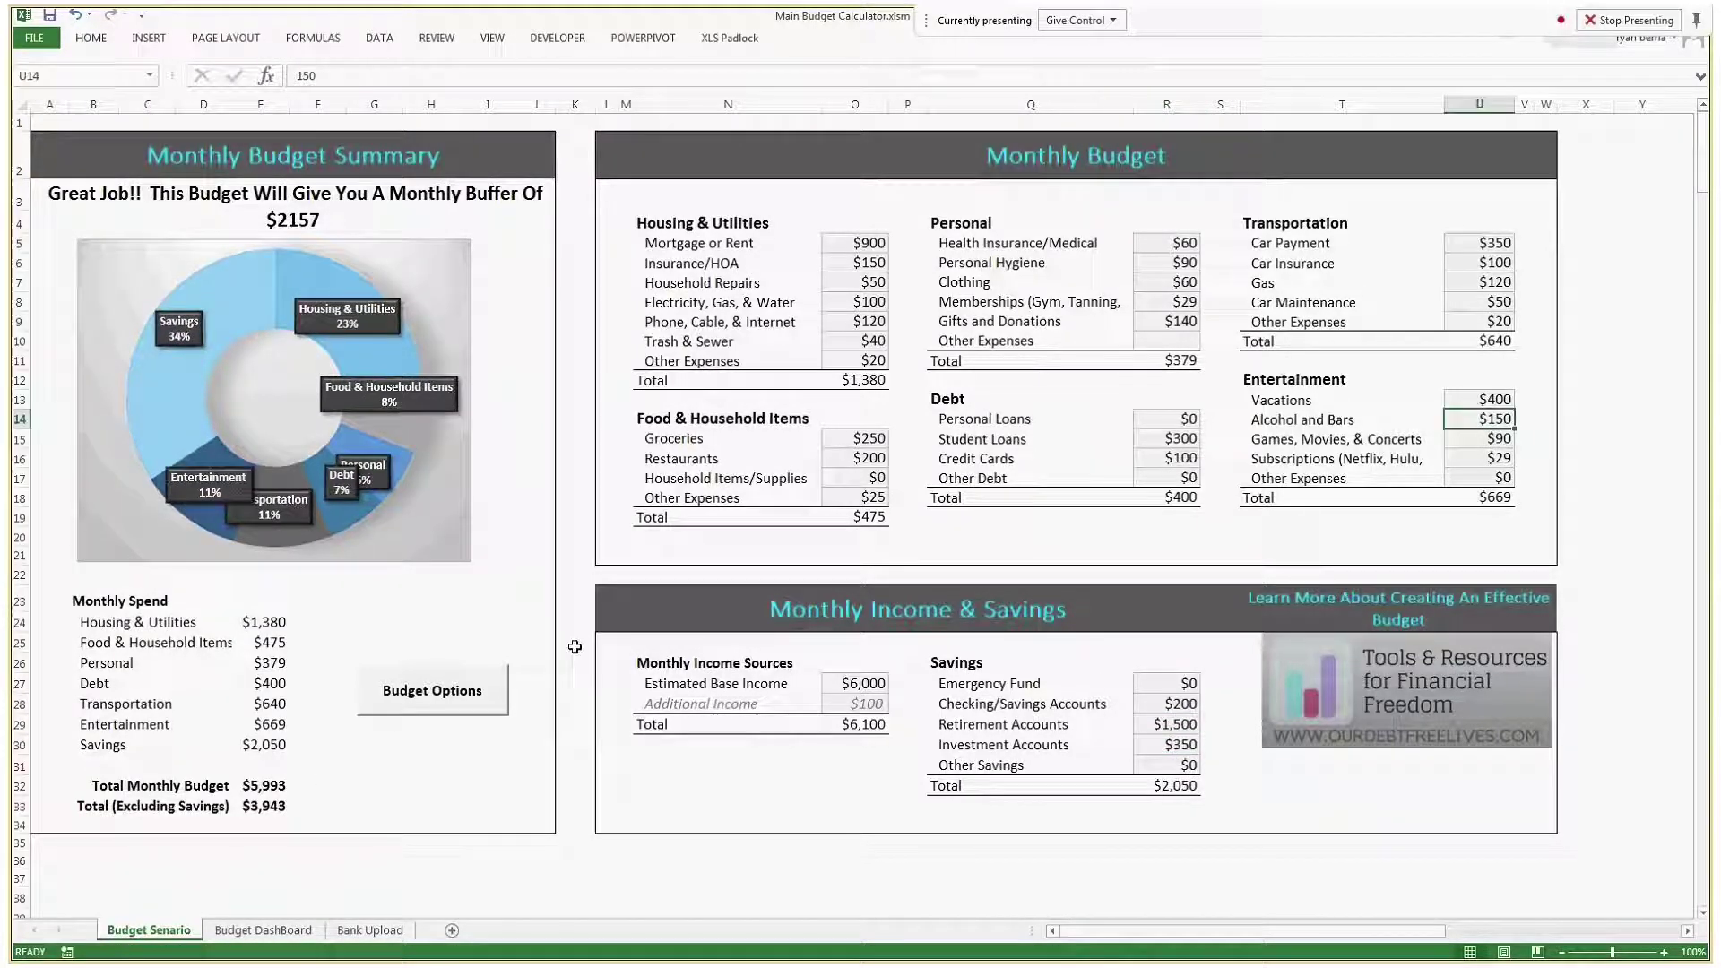
Execute Update Income & Budget from the budget options, agree to erase the current budget information, and close the options dialog
click(425, 700)
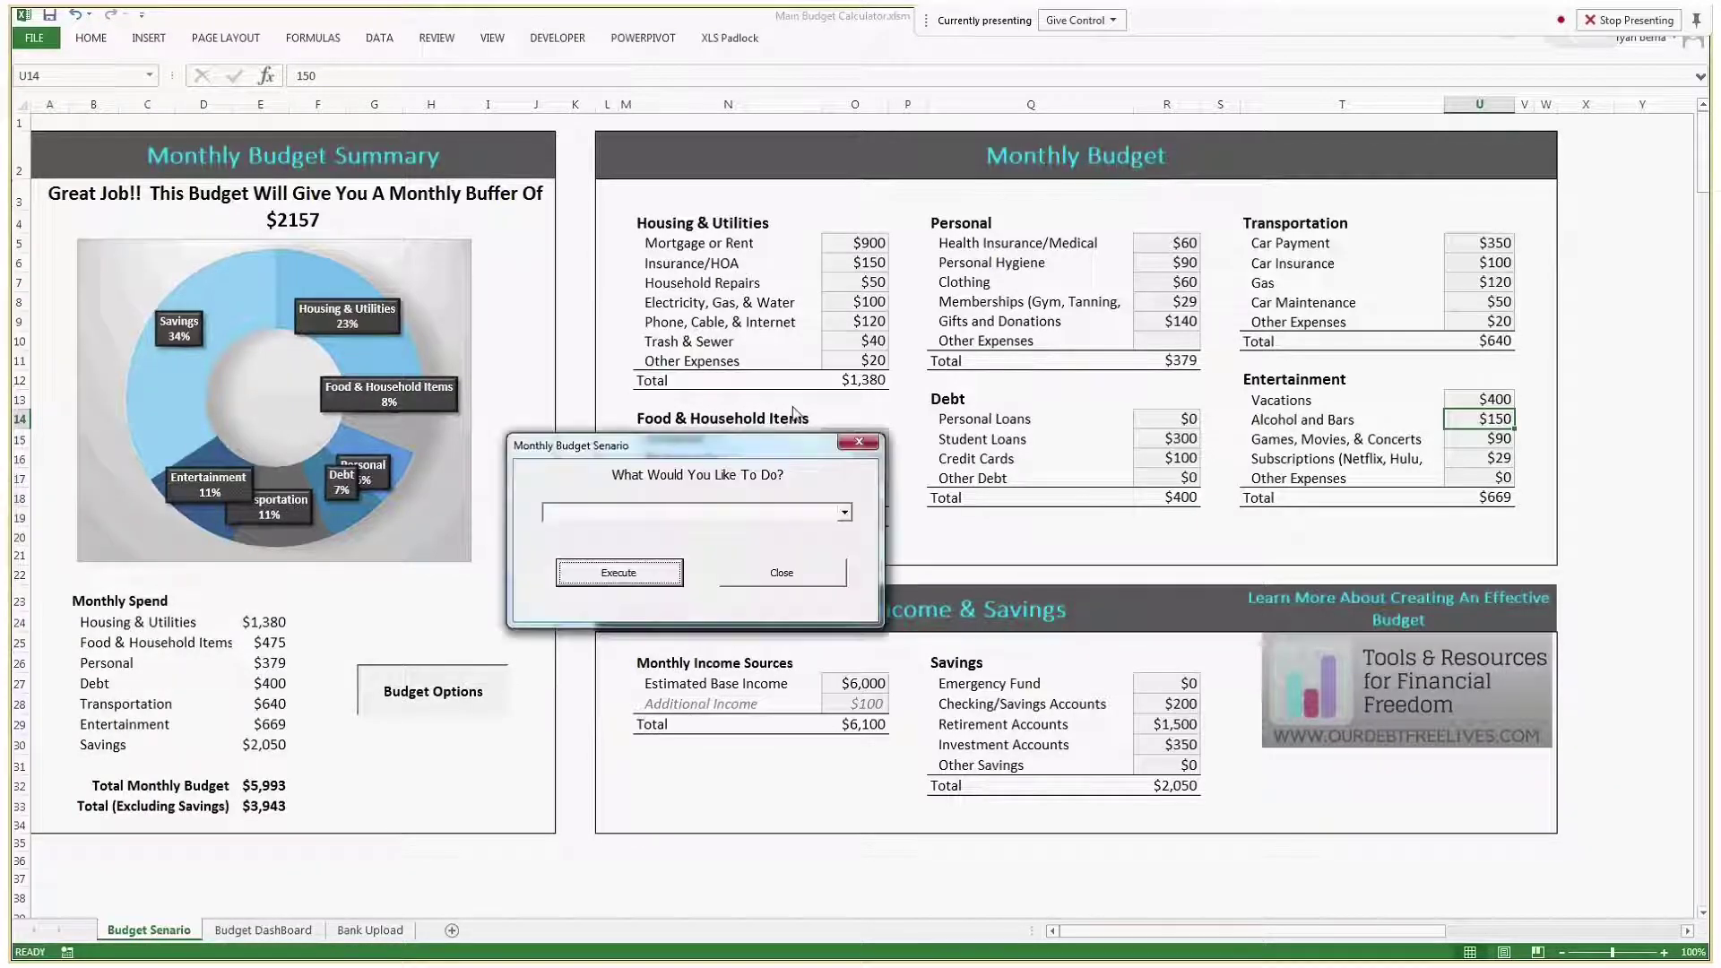
drag(780, 441, 814, 337)
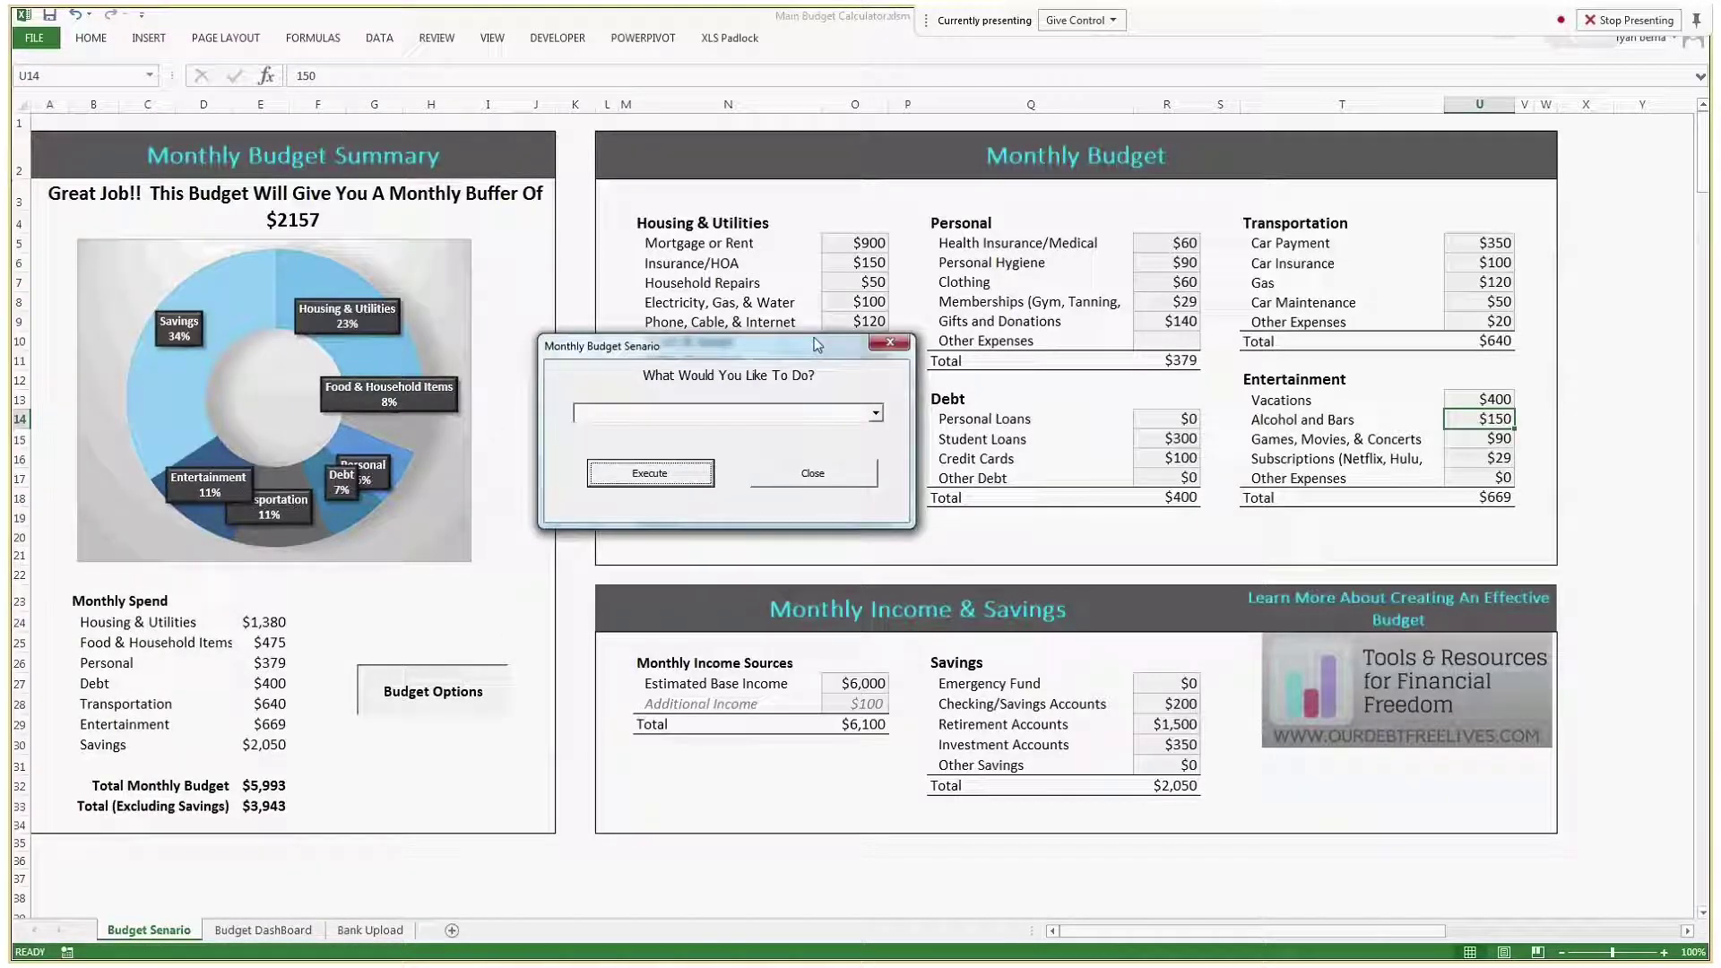
click(877, 409)
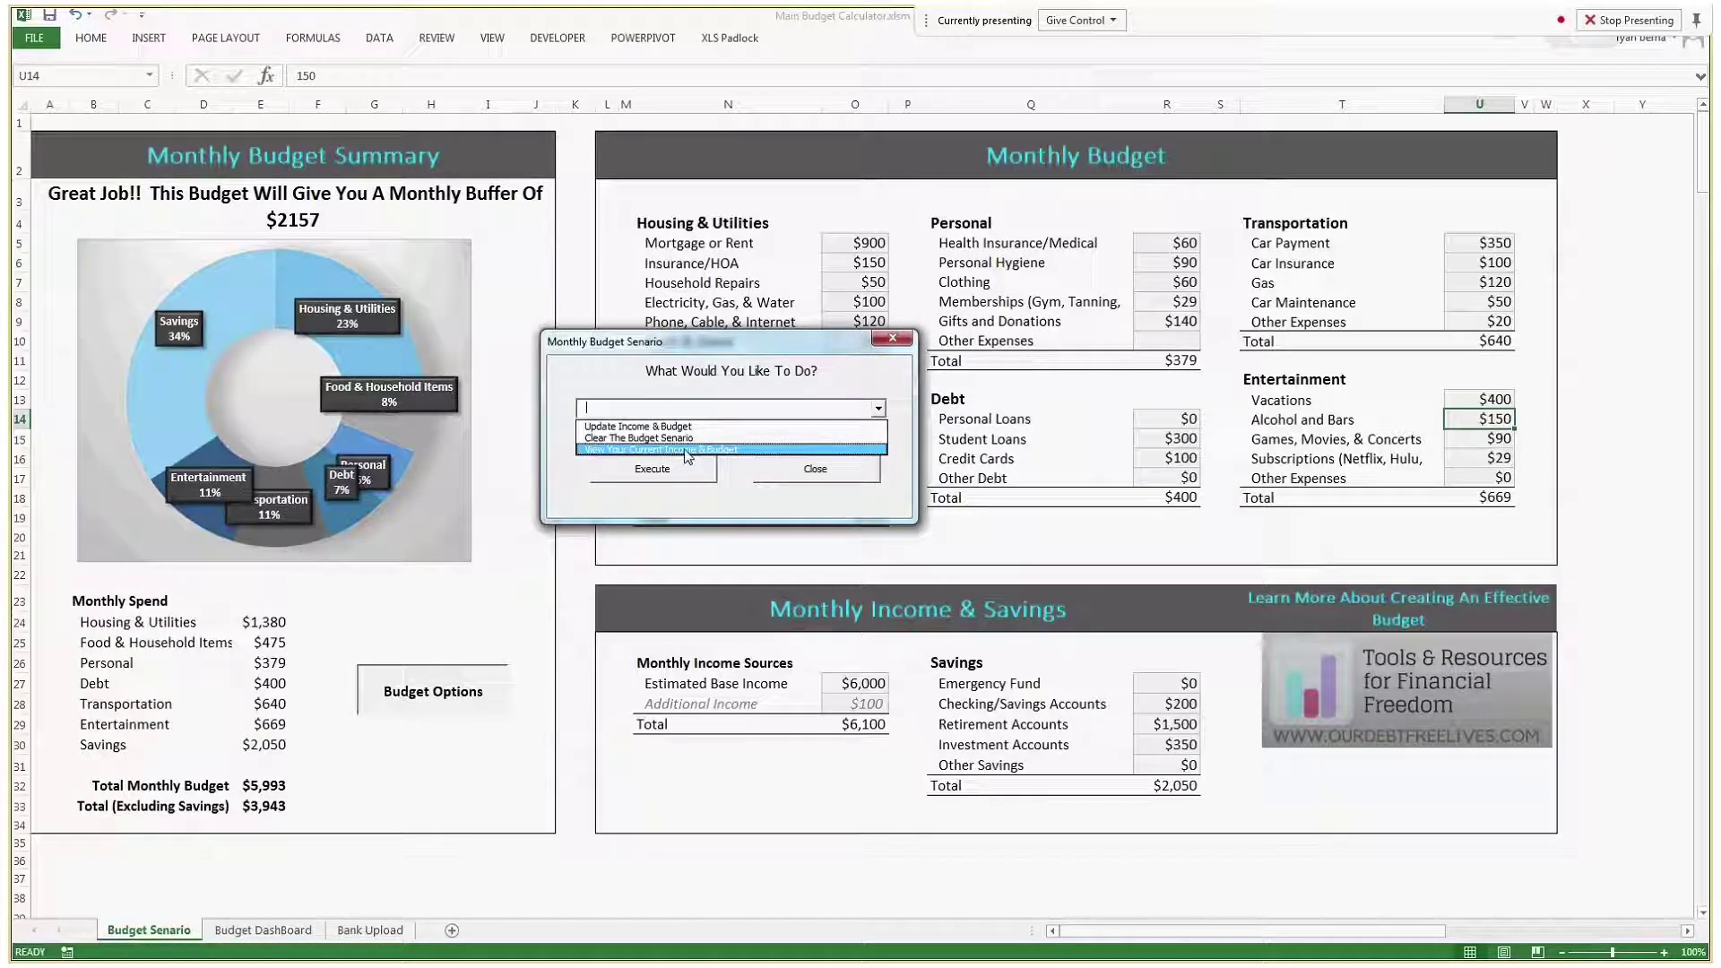
click(681, 449)
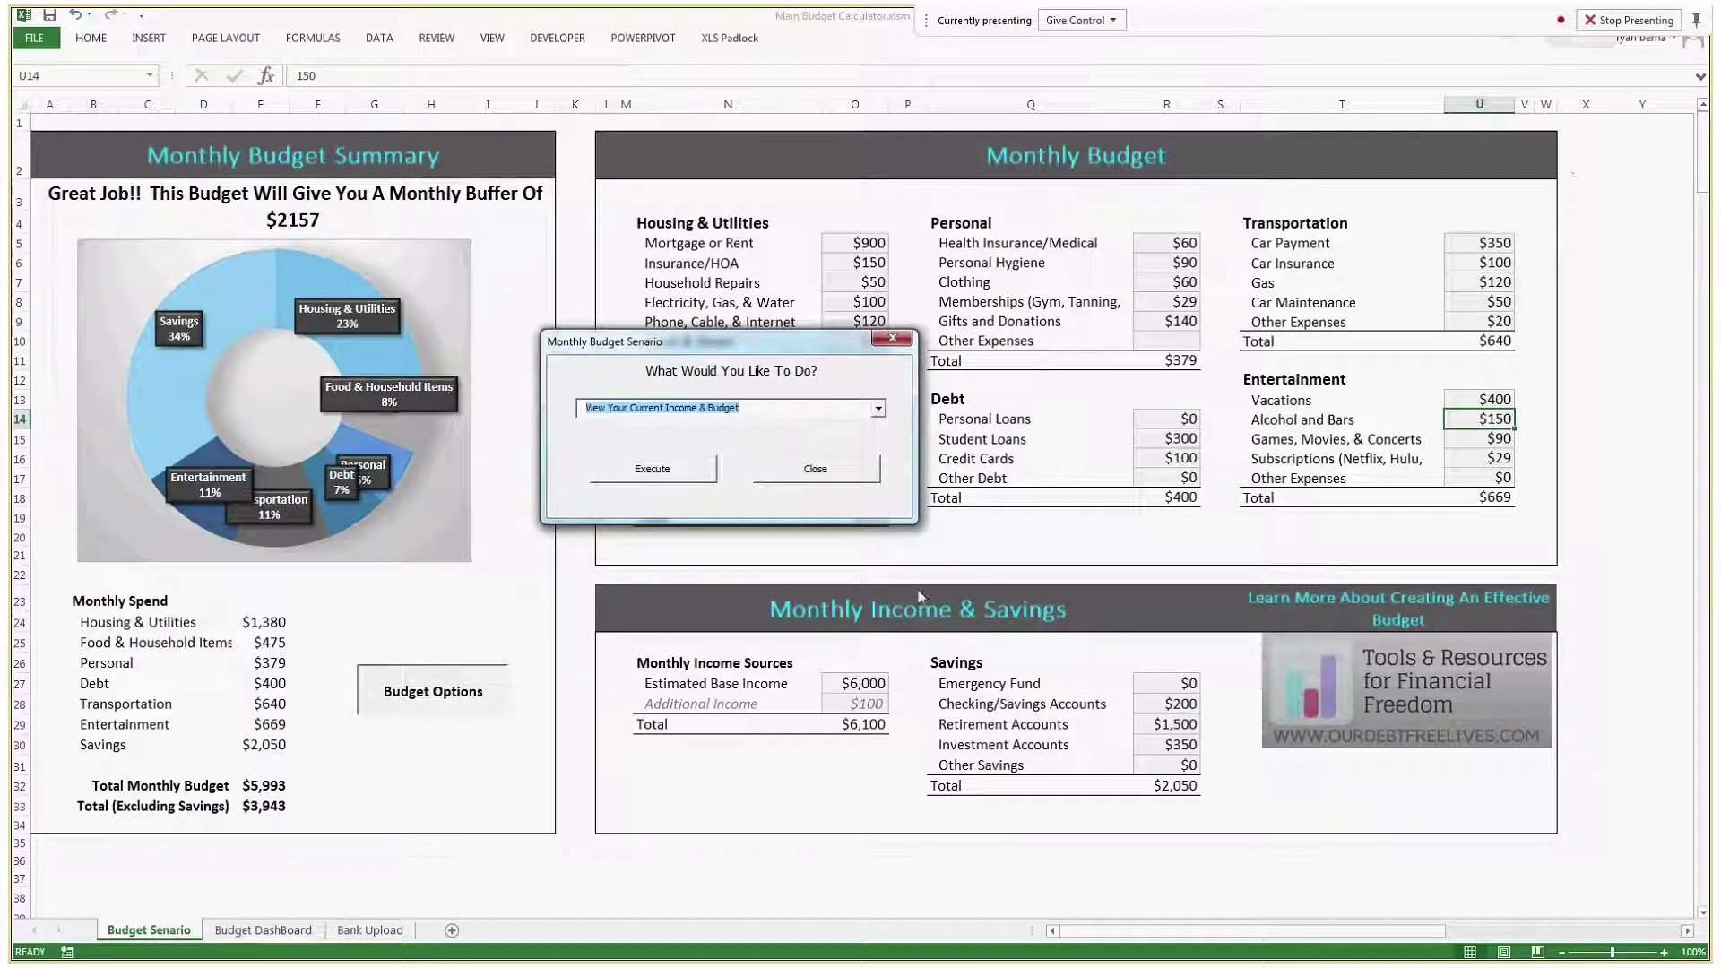
click(879, 408)
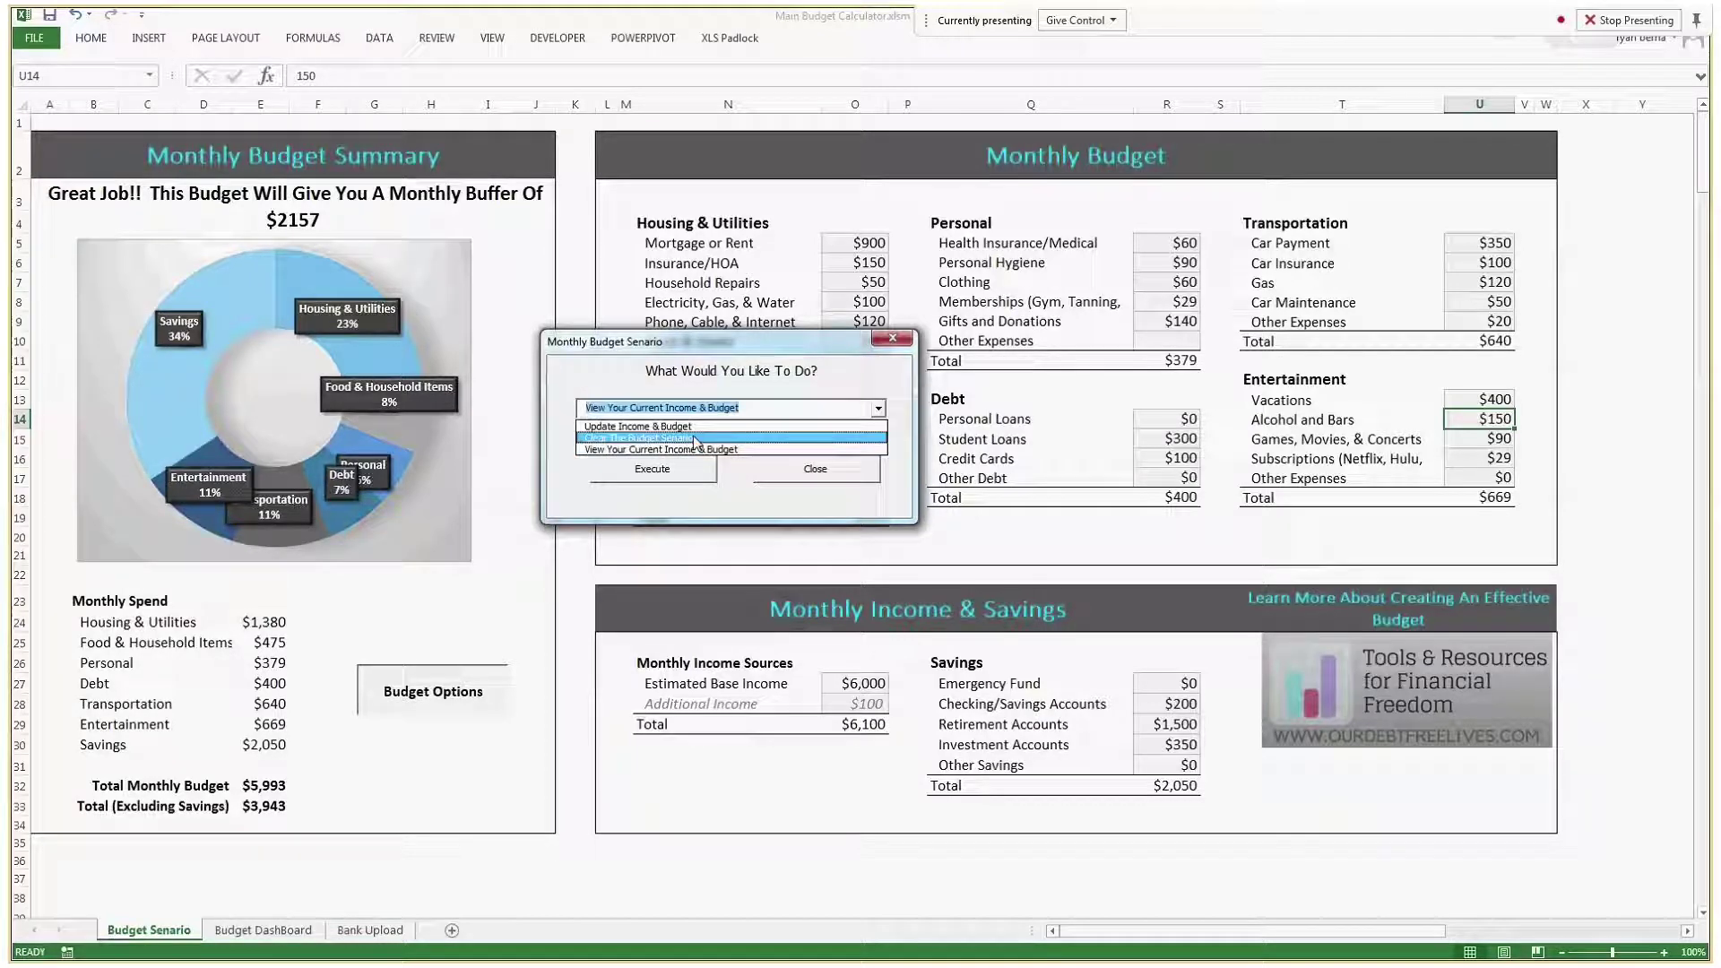
click(784, 426)
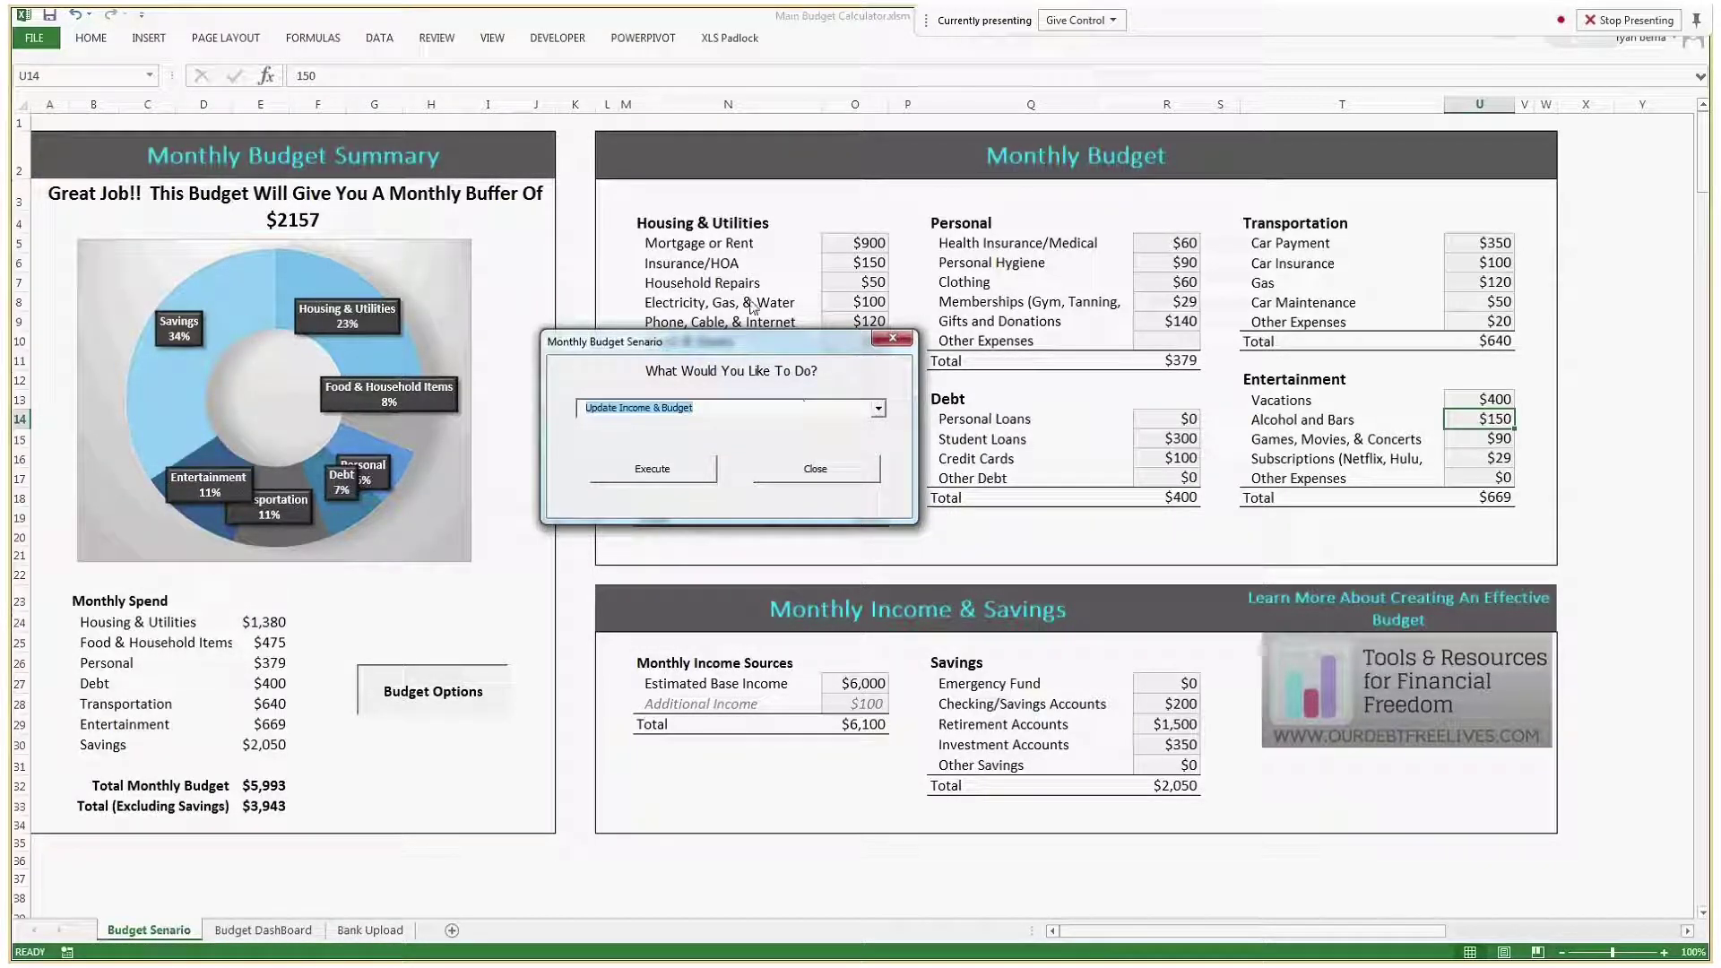
click(652, 468)
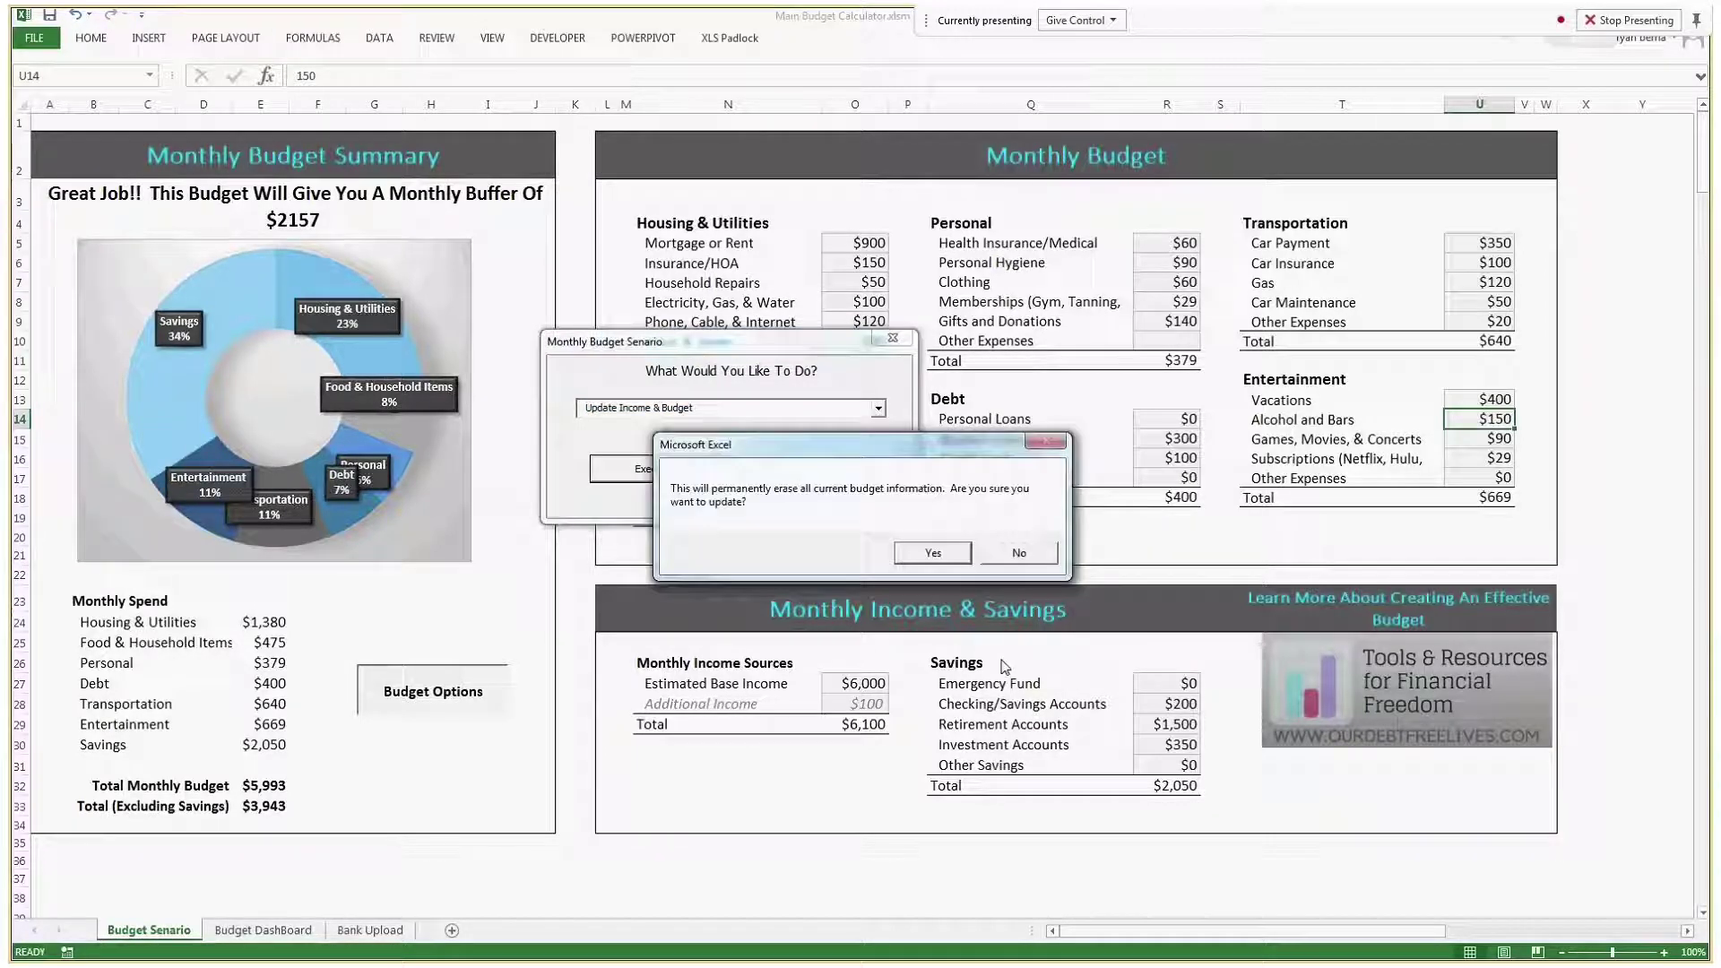
click(932, 552)
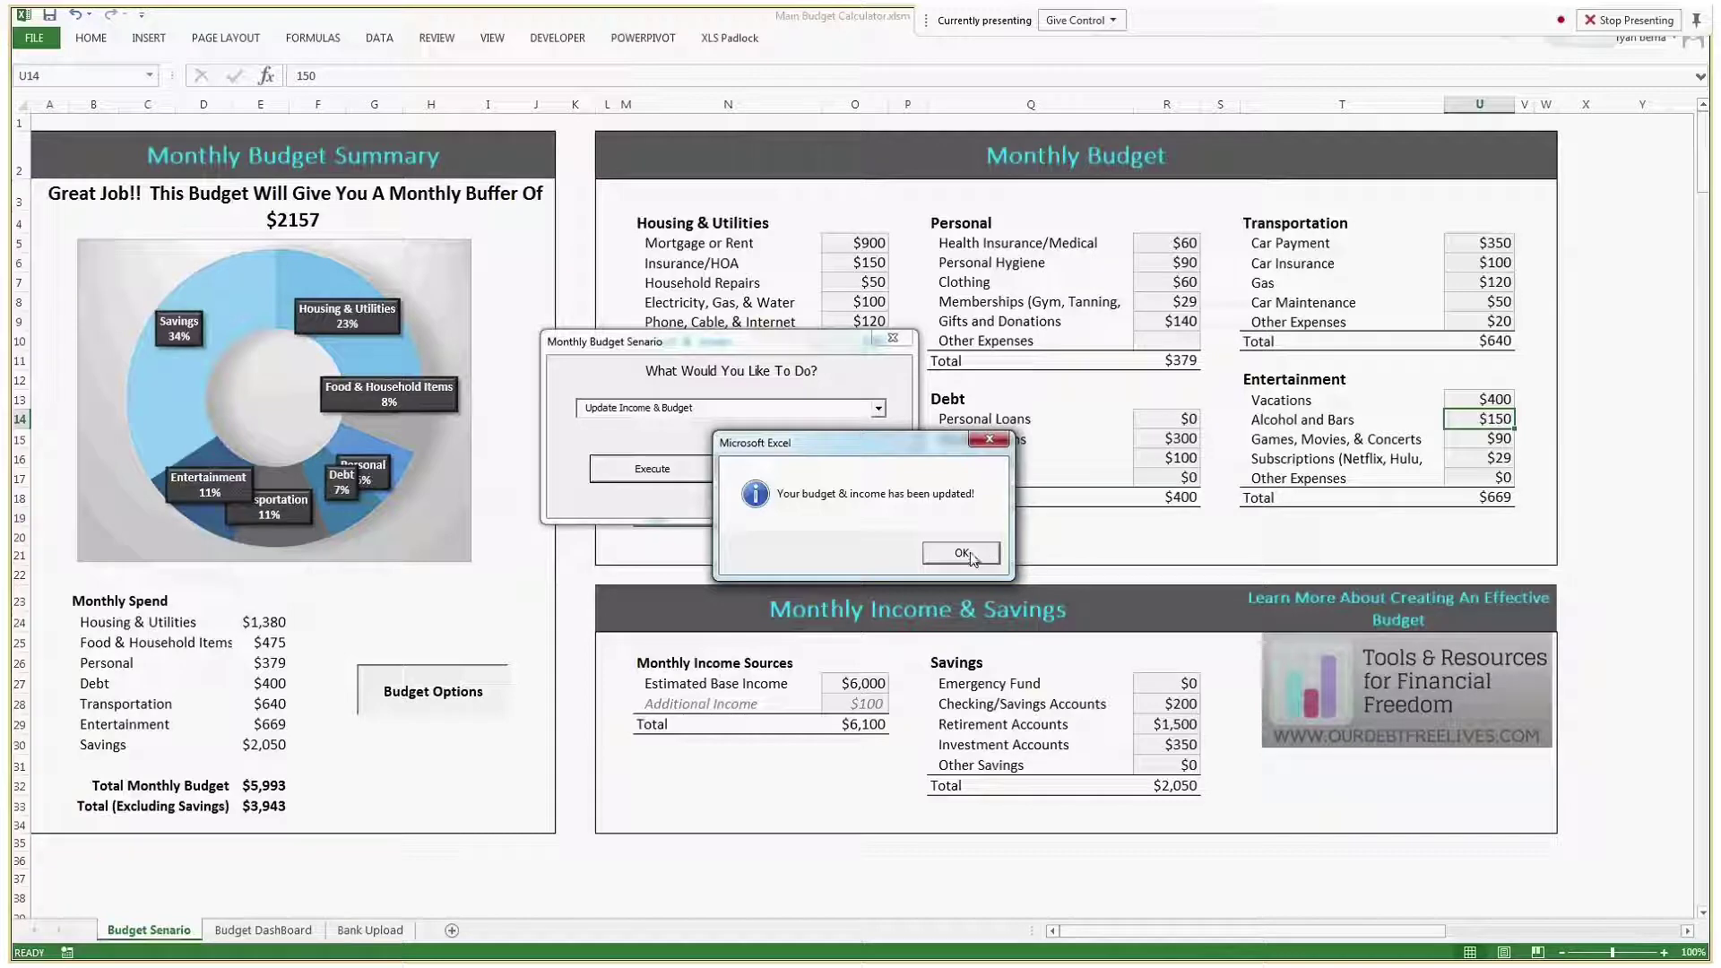
click(971, 556)
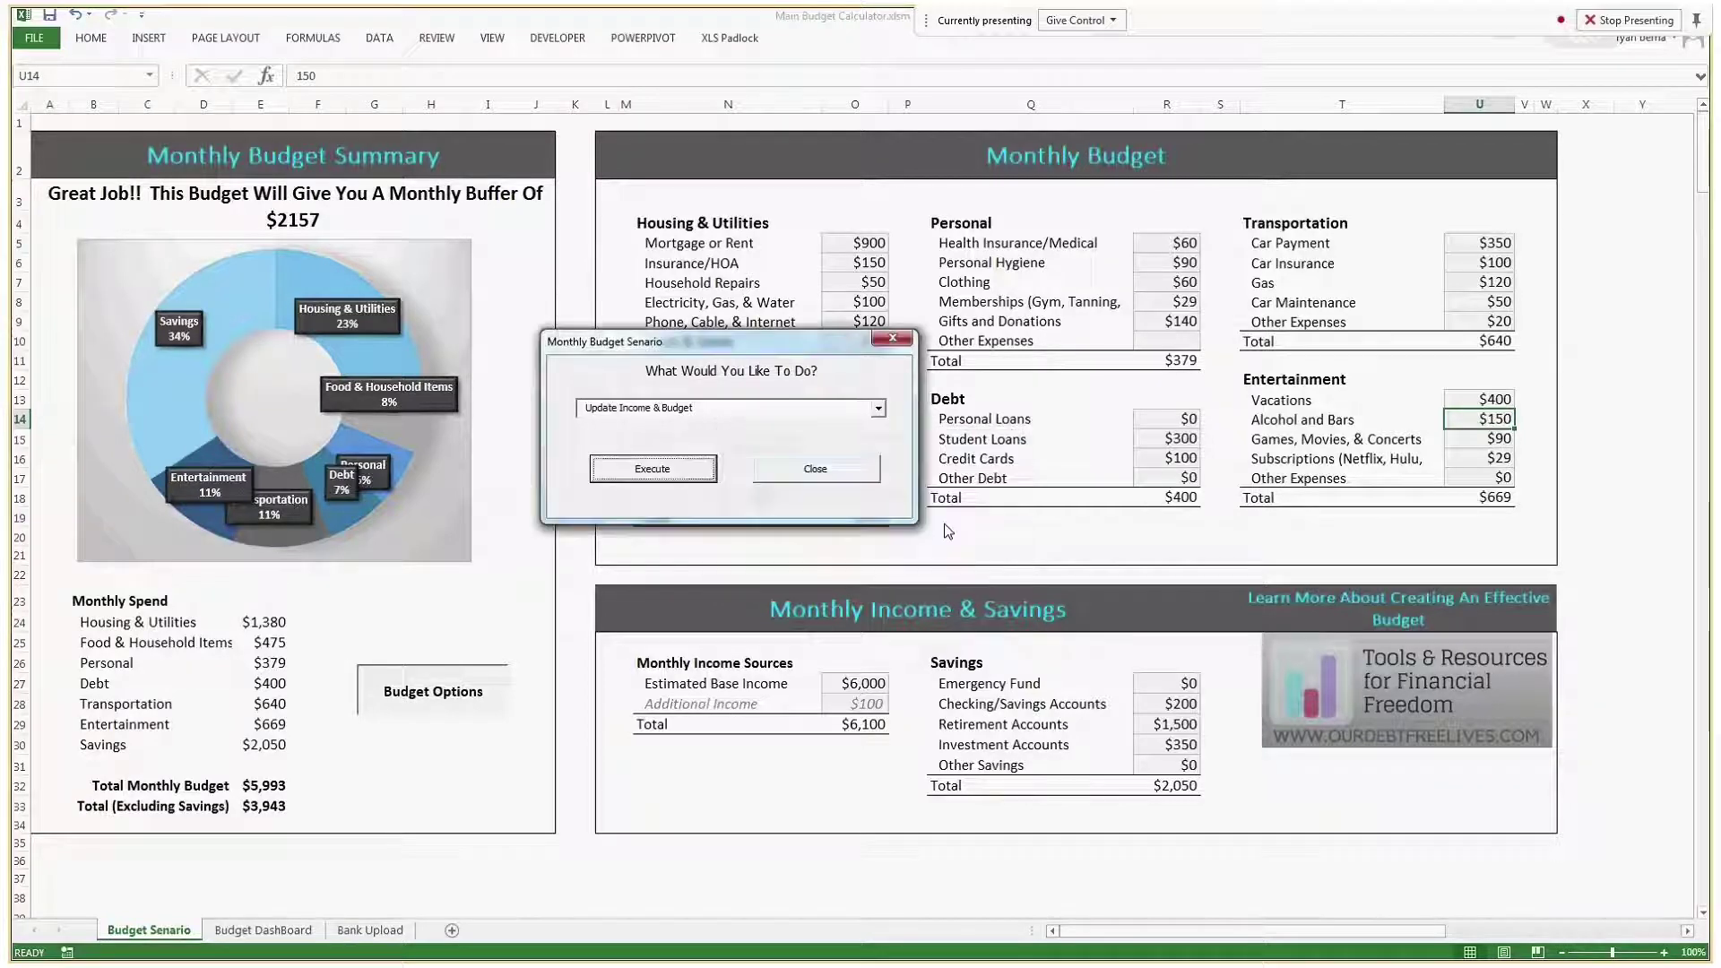
click(891, 341)
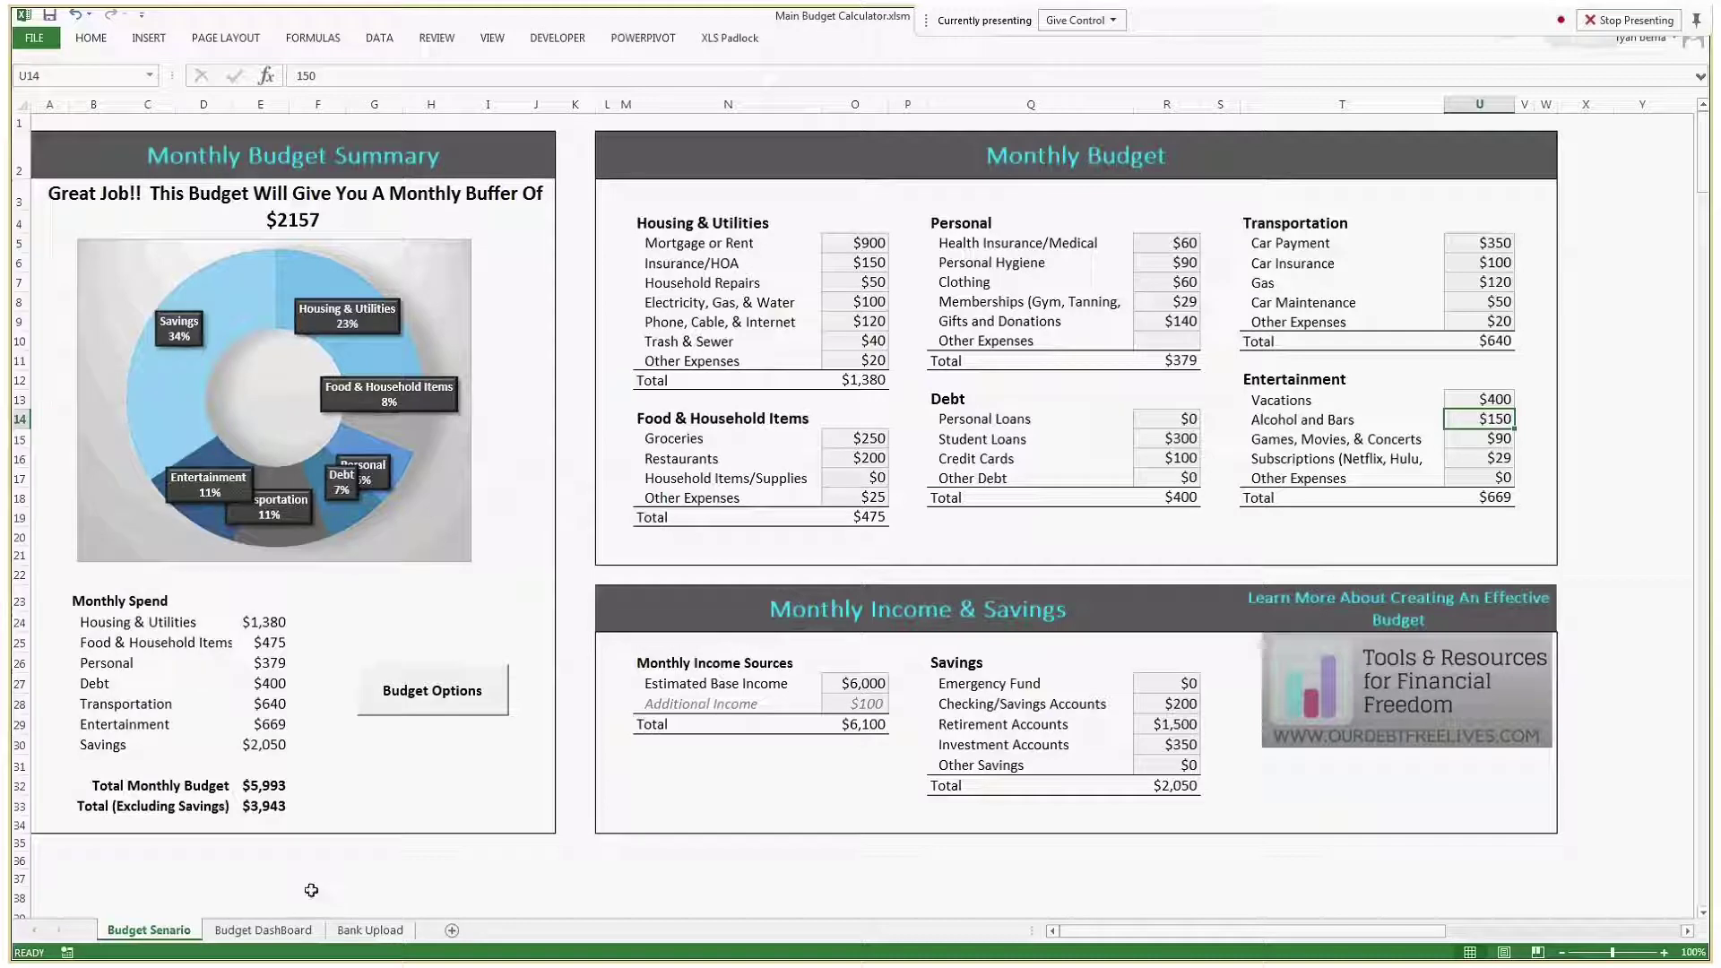
Switch to the Bank Upload sheet and select cell B3 as the paste location for the bank data
click(370, 930)
click(300, 300)
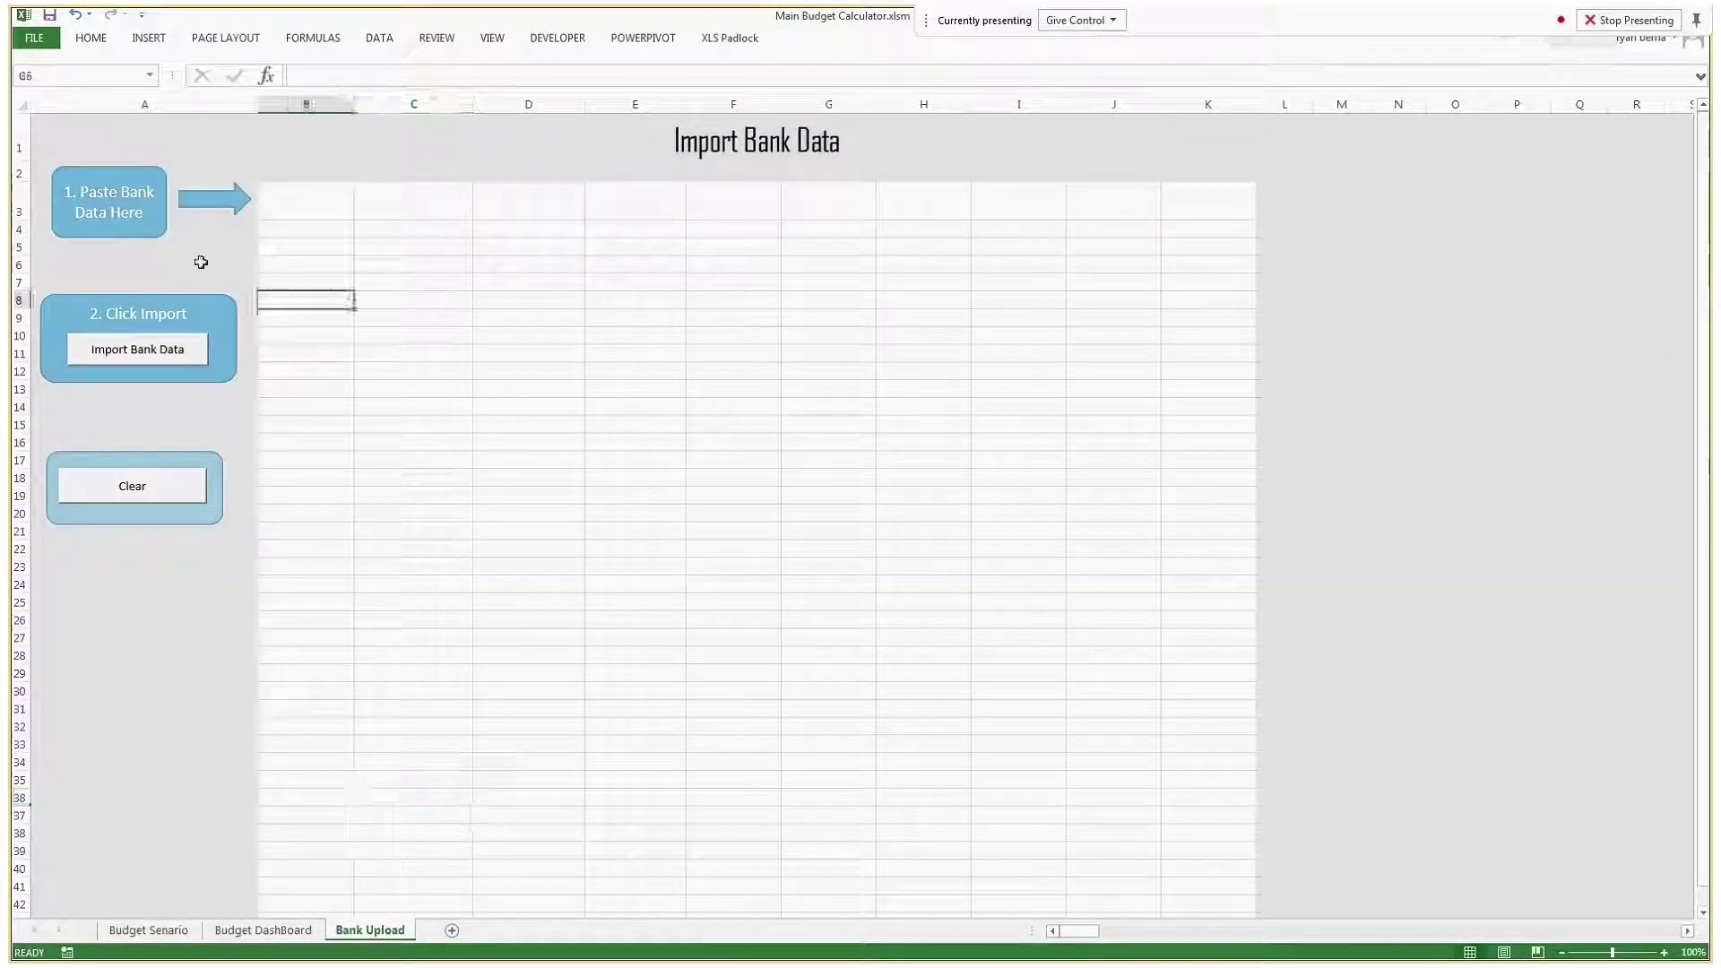
click(312, 205)
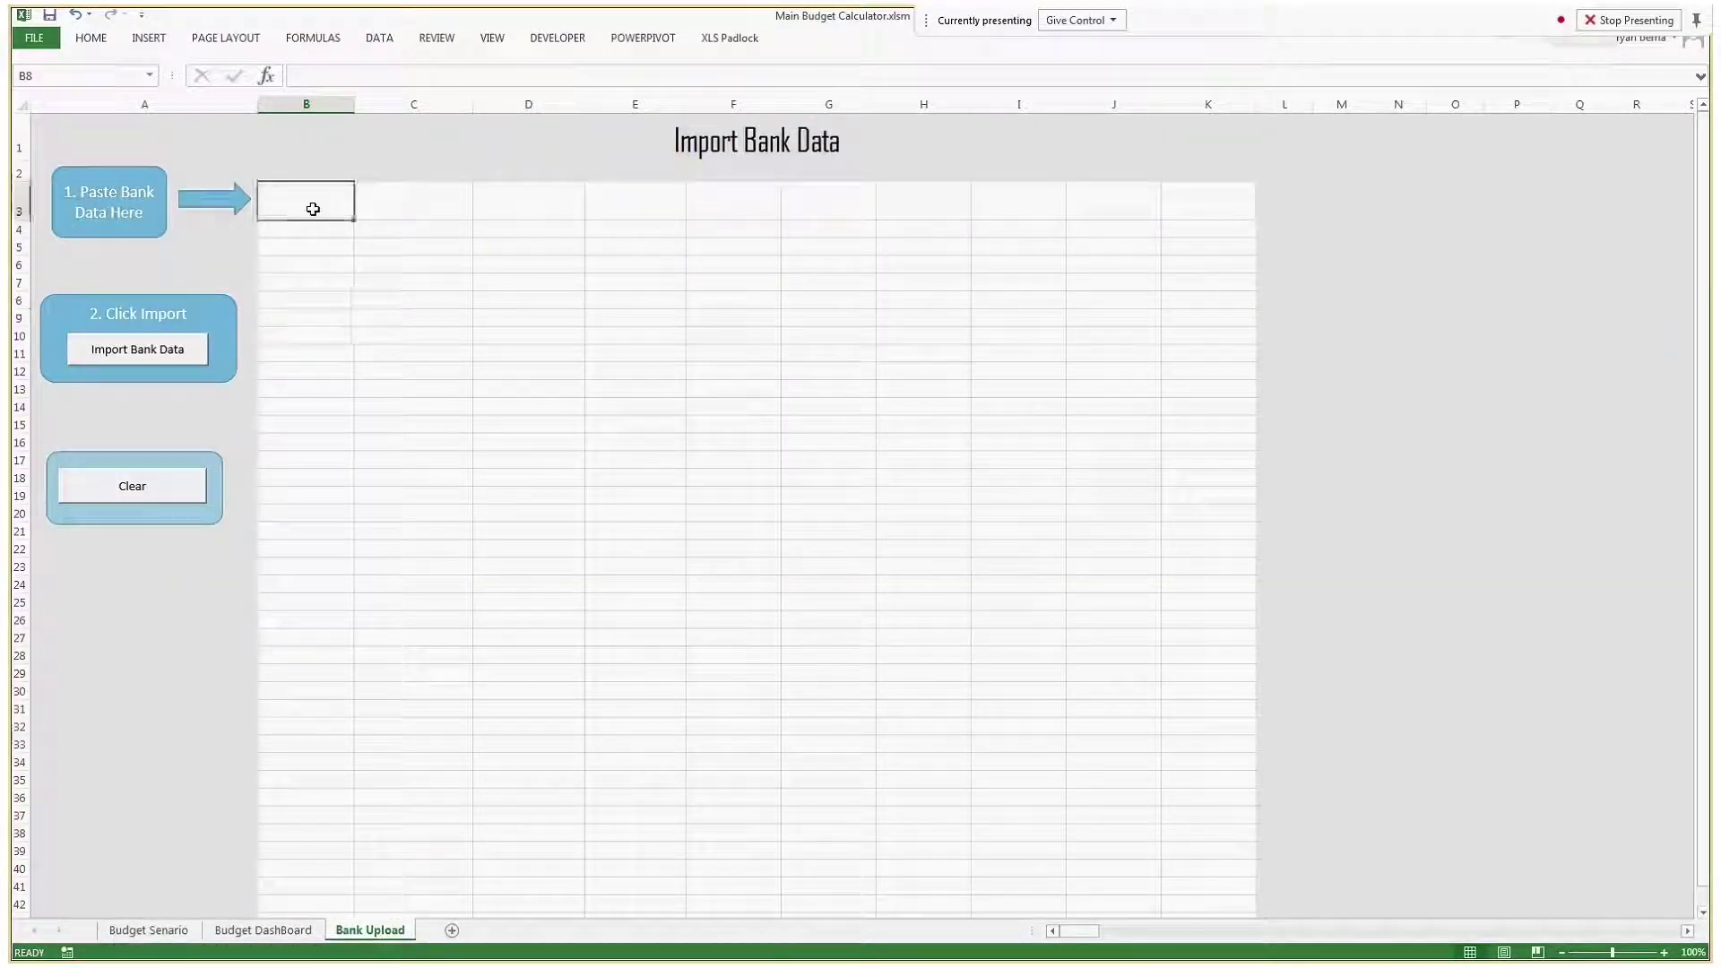